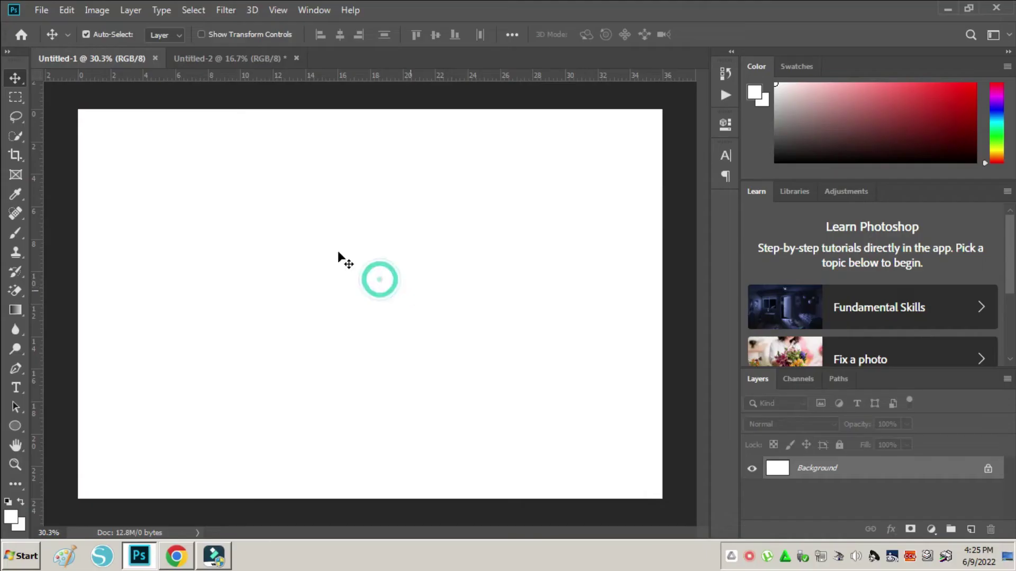
Step: Paste the bokeh picture and scale it up until it fills the whole canvas
{"action": "key", "text": "ctrl+v"}
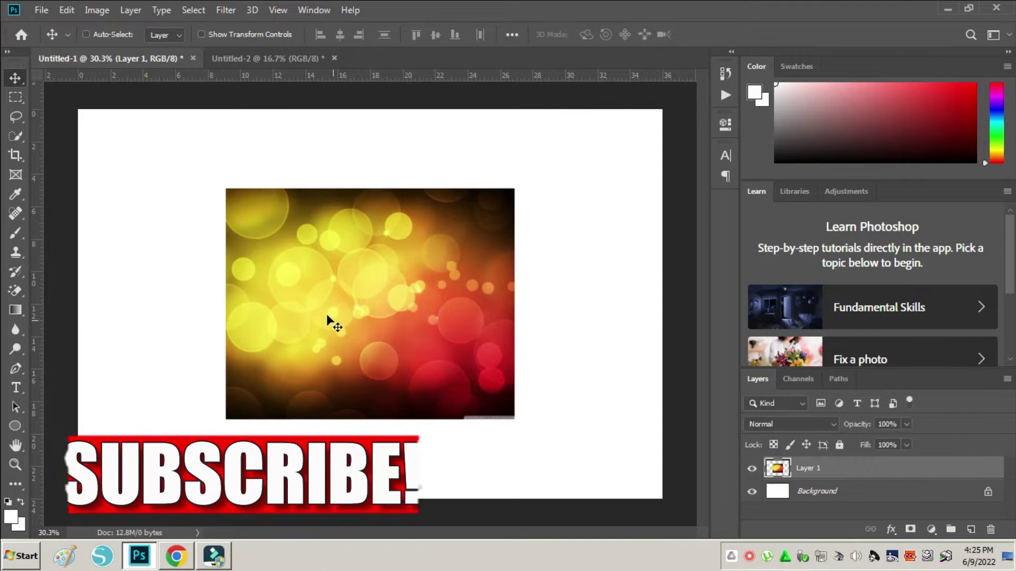
{"action": "key", "text": "ctrl+t"}
{"action": "left_click_drag", "start_coordinate": [370, 188], "coordinate": [378, 97]}
{"action": "left_click_drag", "start_coordinate": [369, 420], "coordinate": [360, 549]}
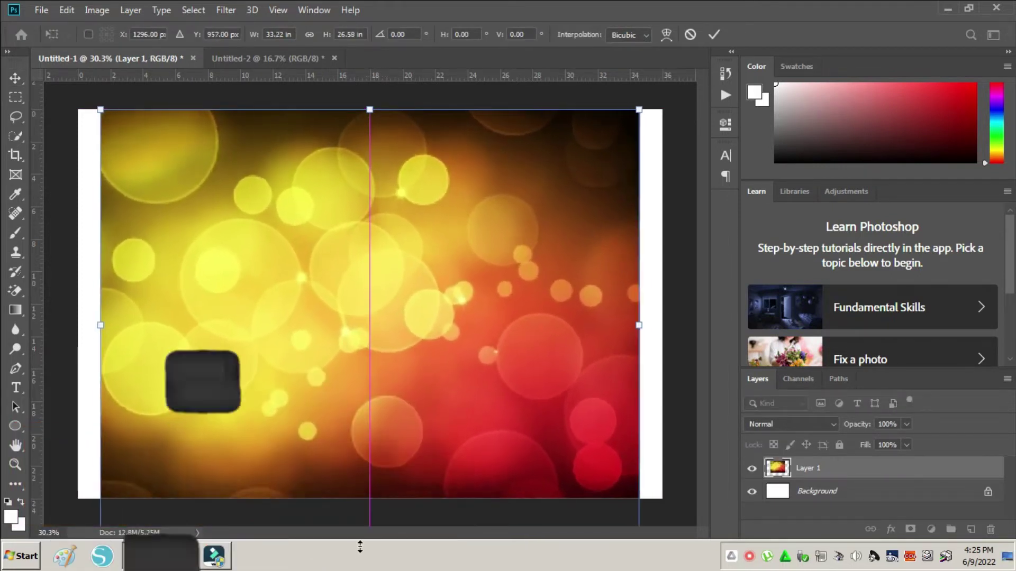
{"action": "left_click_drag", "start_coordinate": [368, 107], "coordinate": [365, 93]}
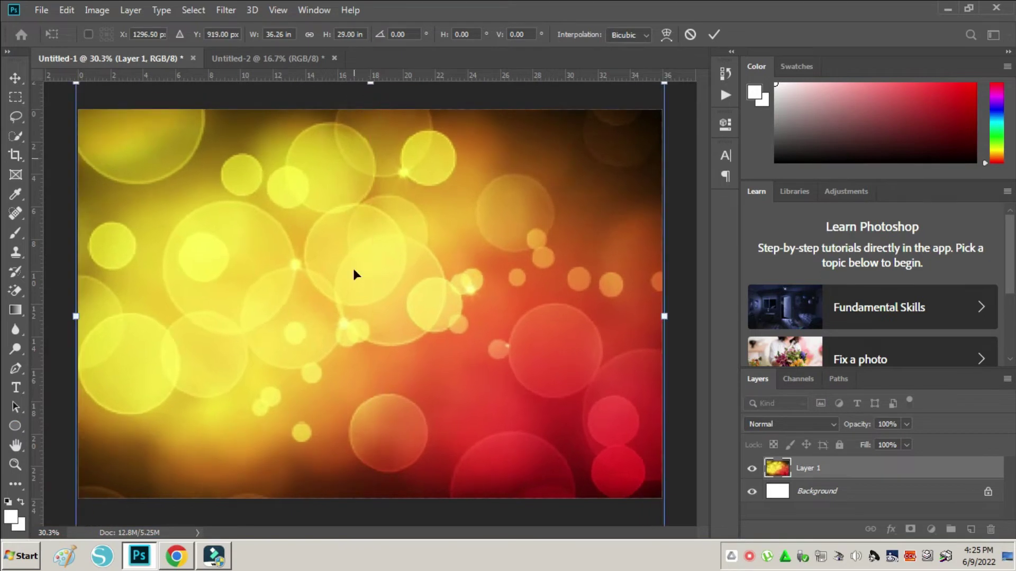
{"action": "key", "text": "ctrl+minus"}
{"action": "left_click_drag", "start_coordinate": [368, 478], "coordinate": [368, 482]}
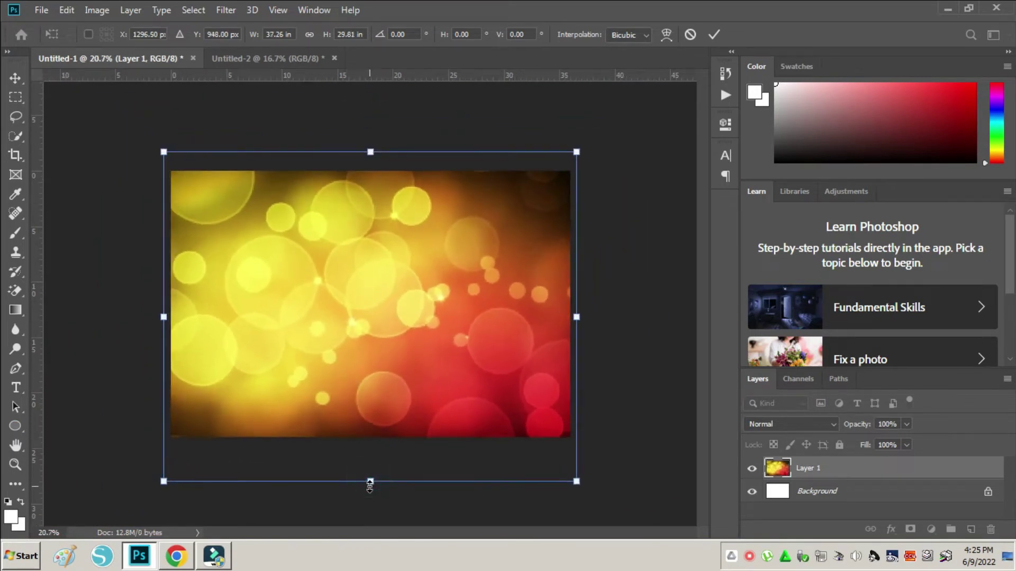
{"action": "key", "text": "Return"}
{"action": "scroll", "coordinate": [334, 351], "scroll_direction": "up", "scroll_amount": 2}
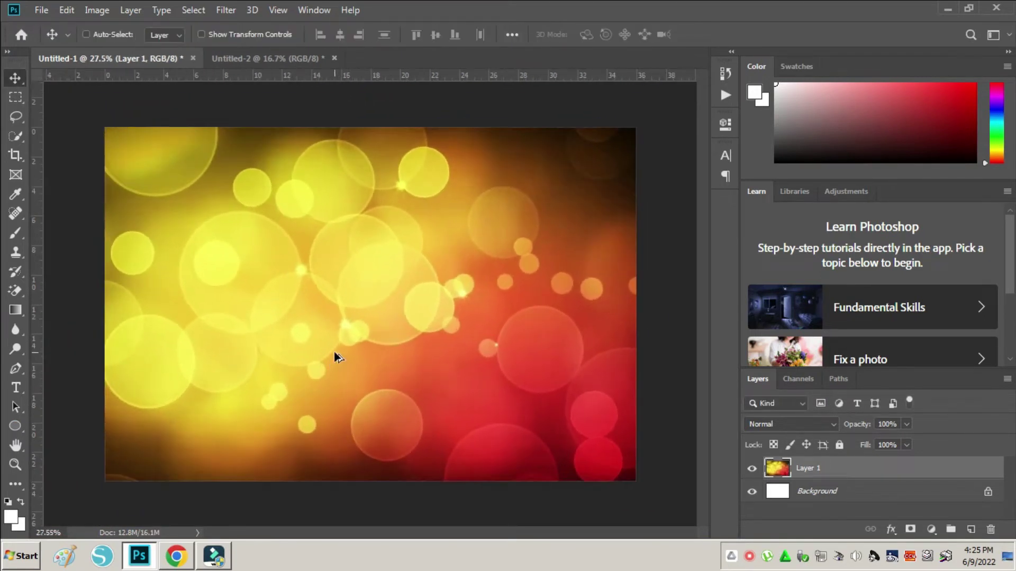
Step: Draw a black-filled rectangle band across the middle of the canvas
{"action": "left_click", "coordinate": [12, 309]}
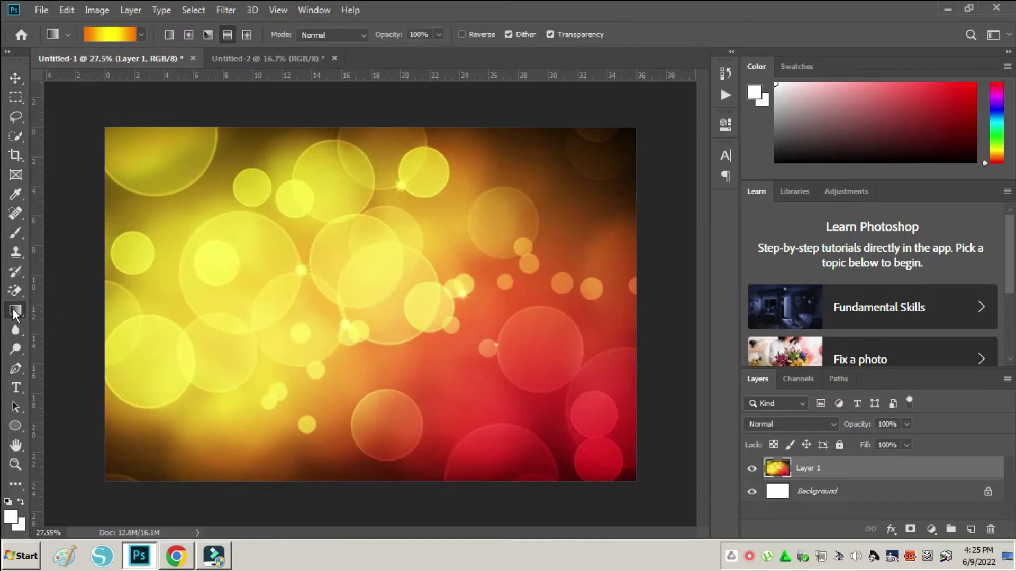
{"action": "left_click", "coordinate": [17, 426]}
{"action": "left_click", "coordinate": [89, 427]}
{"action": "left_click", "coordinate": [169, 34]}
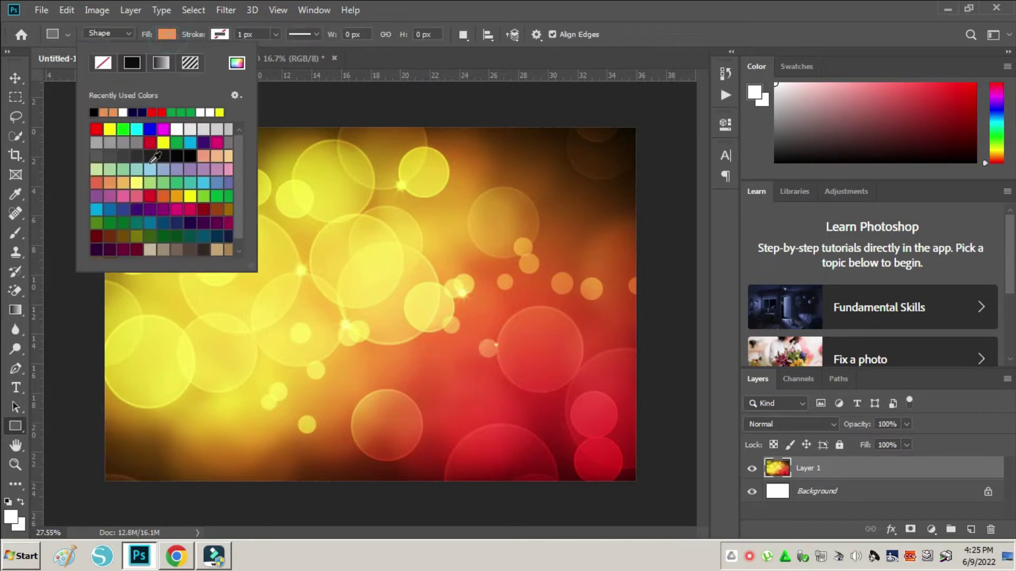
{"action": "left_click", "coordinate": [190, 153]}
{"action": "mouse_move", "coordinate": [112, 354]}
{"action": "left_mouse_down"}
{"action": "mouse_move", "coordinate": [648, 269]}
{"action": "mouse_move", "coordinate": [646, 257]}
{"action": "left_mouse_up"}
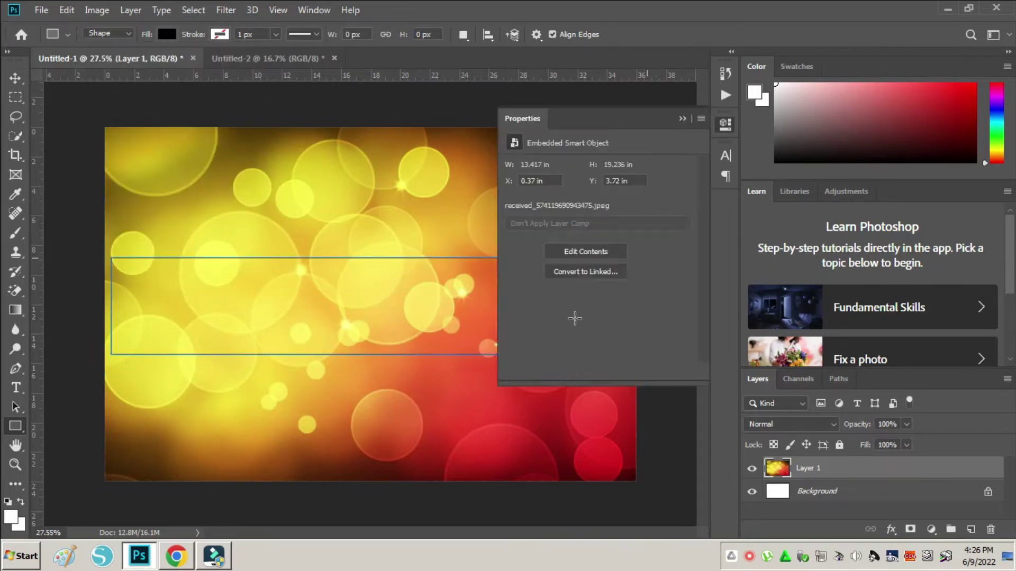
{"action": "left_click", "coordinate": [682, 118]}
Step: Resize the black band so its edges line up with the canvas width
{"action": "key", "text": "ctrl+t"}
{"action": "left_click_drag", "start_coordinate": [443, 288], "coordinate": [434, 262]}
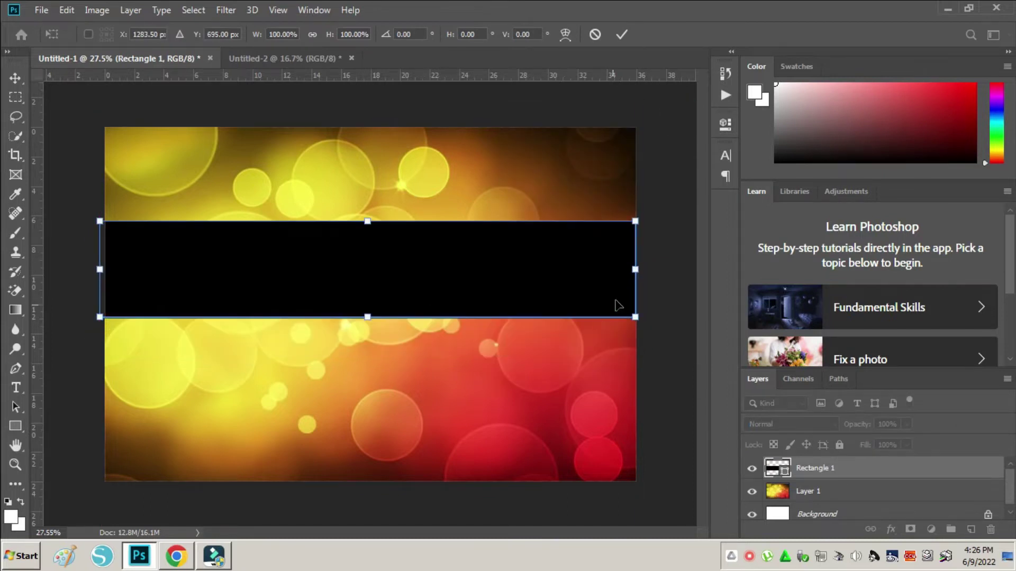
{"action": "left_click_drag", "start_coordinate": [635, 272], "coordinate": [657, 271]}
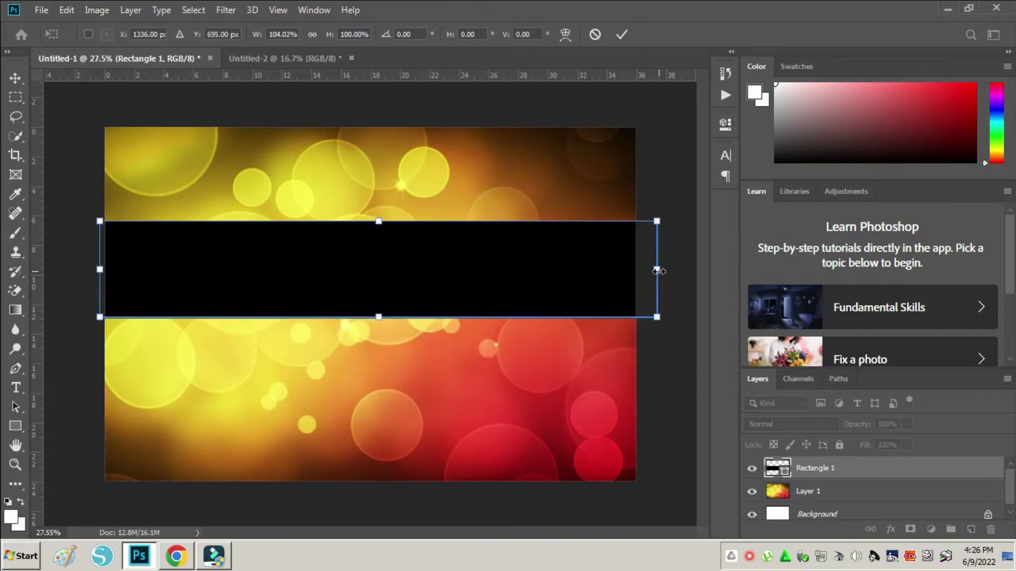
{"action": "left_click_drag", "start_coordinate": [657, 271], "coordinate": [635, 270]}
{"action": "left_click_drag", "start_coordinate": [99, 270], "coordinate": [103, 270]}
{"action": "key", "text": "Return"}
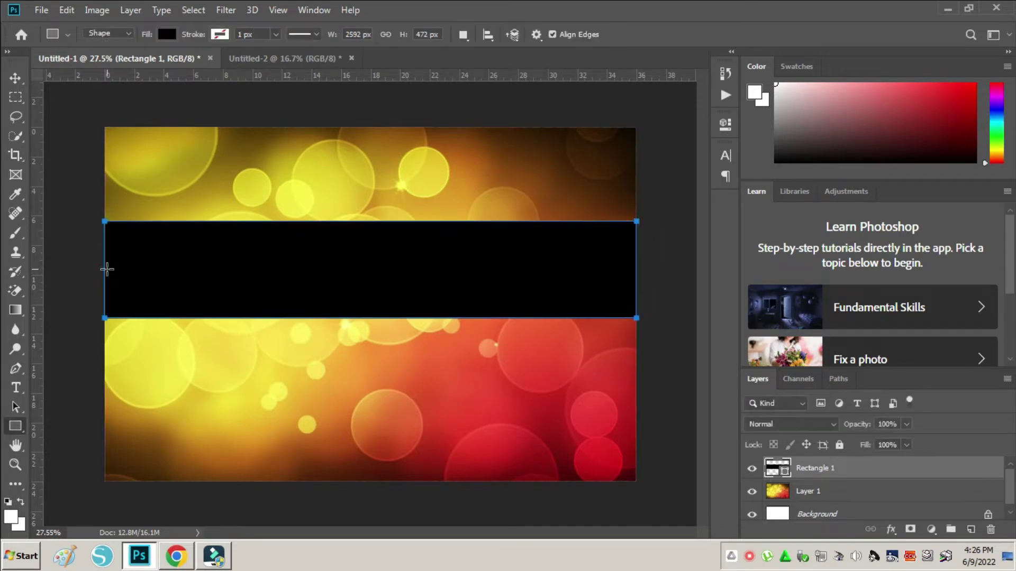
Step: Lower the black band layer's opacity to 73% in Blending Options
{"action": "right_click", "coordinate": [892, 472]}
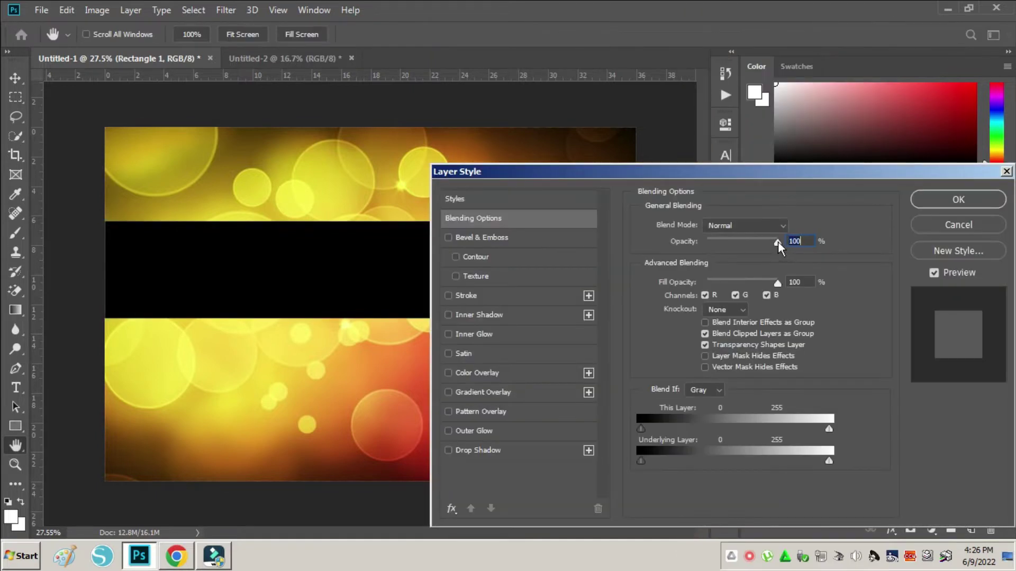
{"action": "left_click_drag", "start_coordinate": [777, 242], "coordinate": [758, 242]}
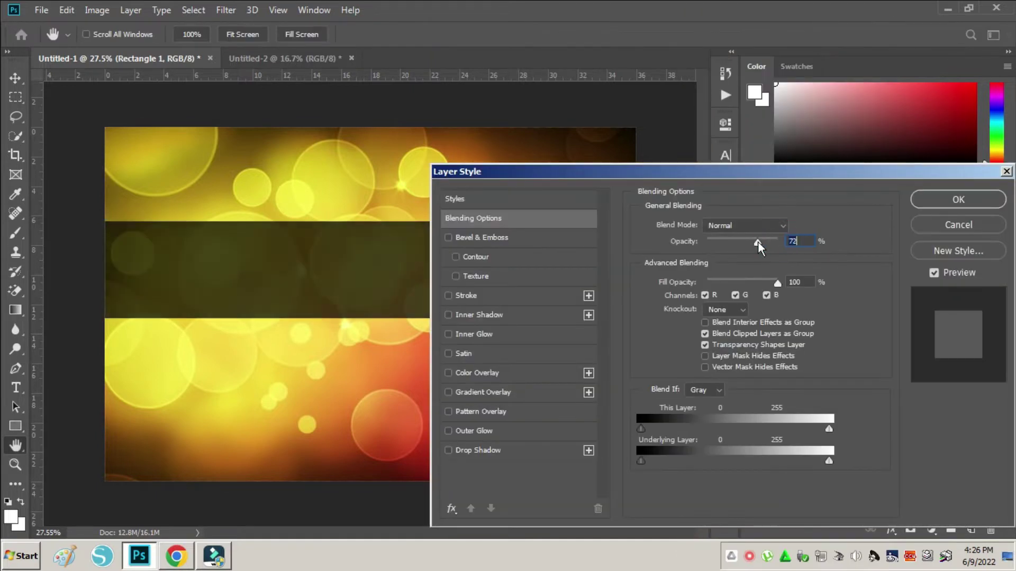
{"action": "left_click", "coordinate": [958, 200]}
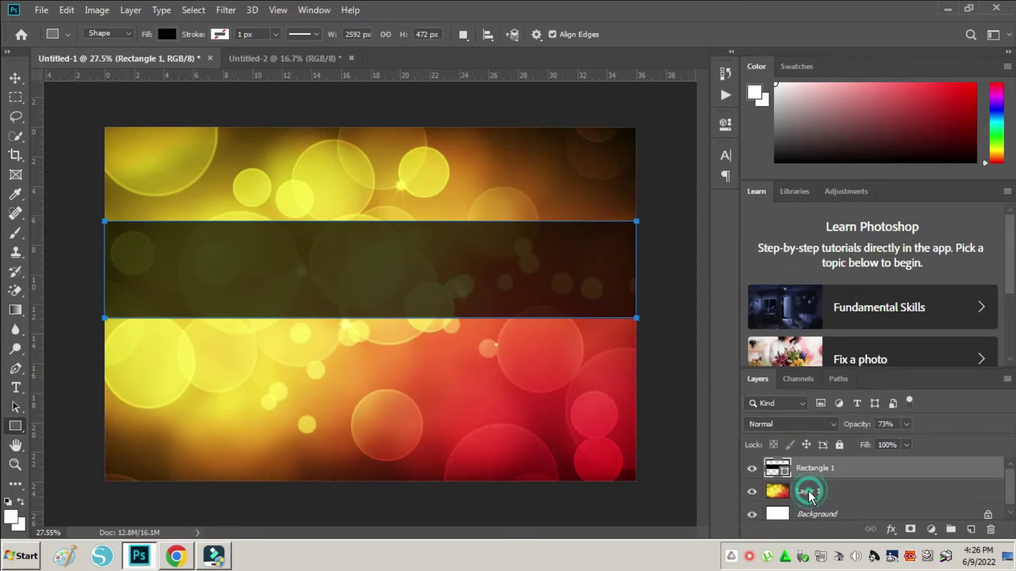
Step: Draw a tall white-filled rectangle above the Background layer
{"action": "left_click", "coordinate": [804, 513]}
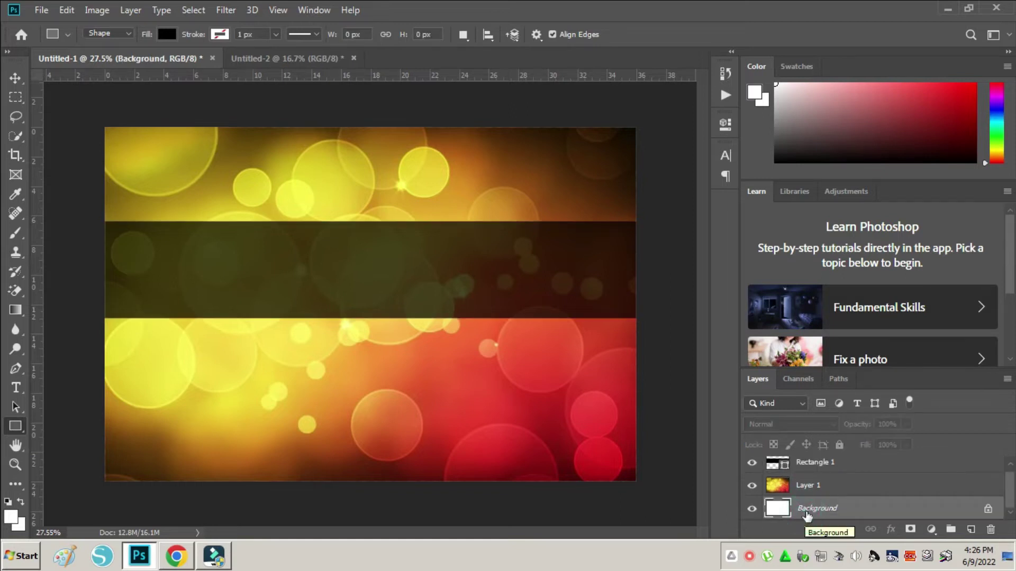
{"action": "right_click", "coordinate": [23, 431]}
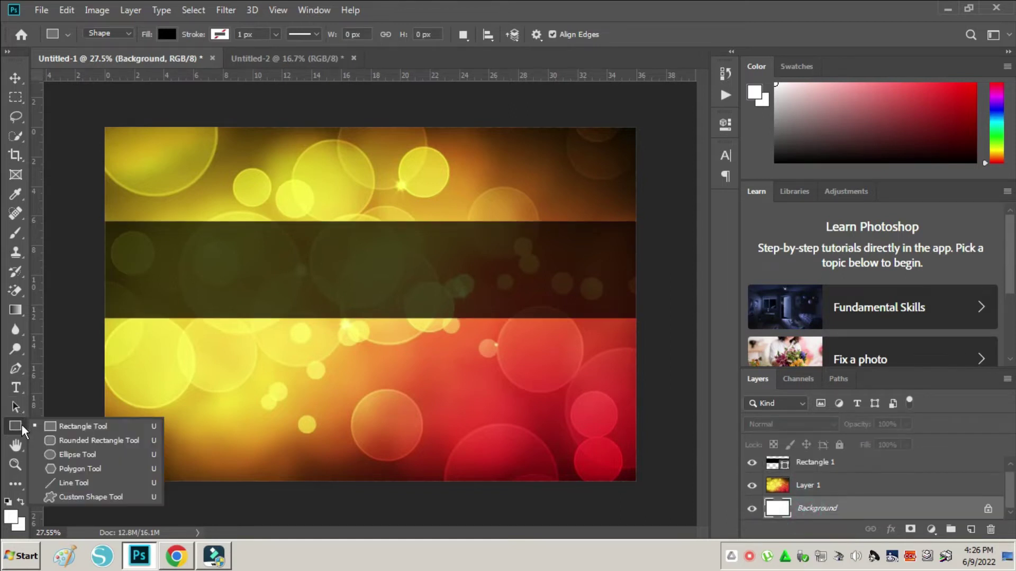
{"action": "left_click", "coordinate": [75, 426]}
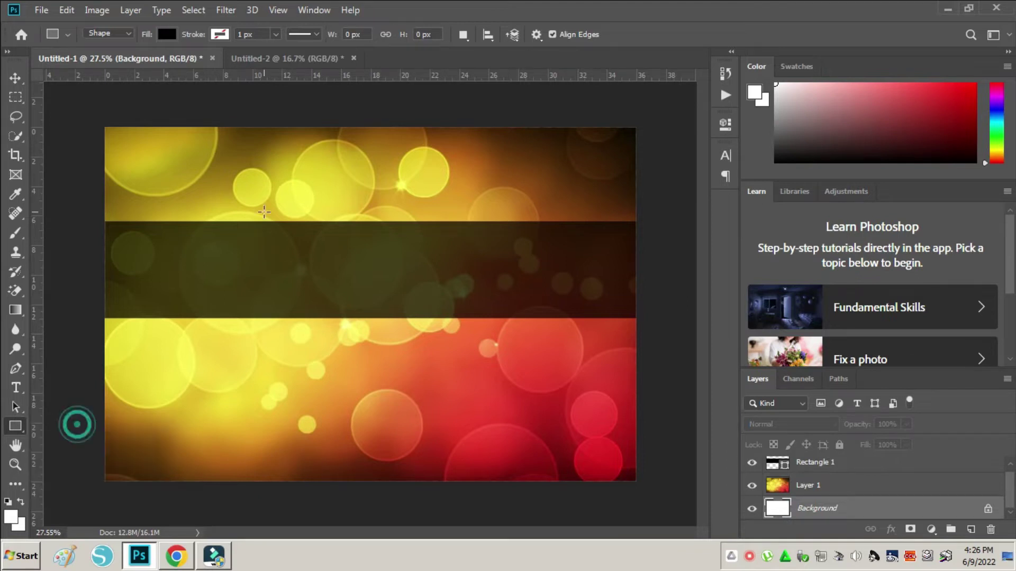
{"action": "left_click", "coordinate": [167, 35]}
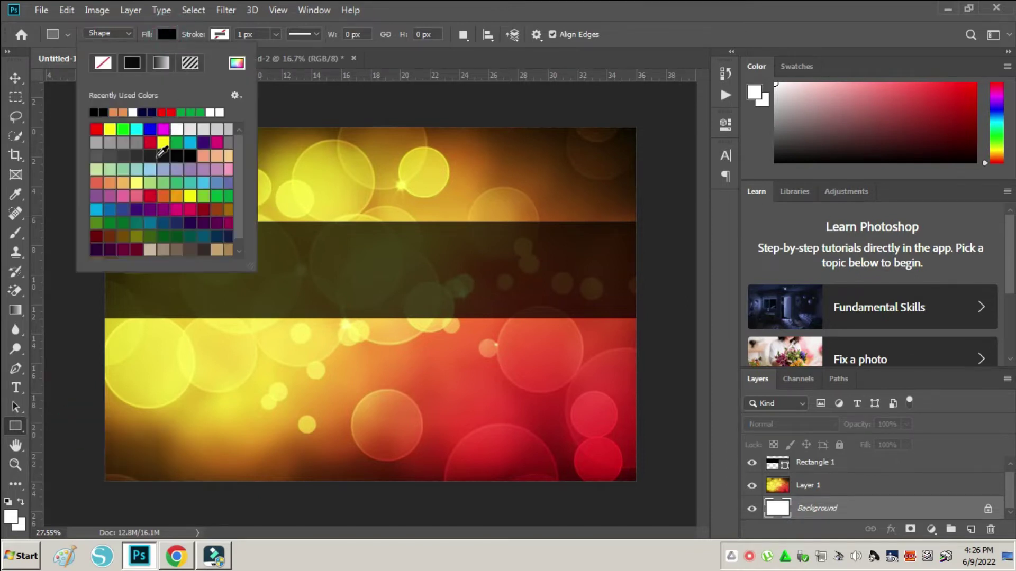
{"action": "left_click", "coordinate": [176, 128]}
{"action": "left_click_drag", "start_coordinate": [307, 179], "coordinate": [466, 397]}
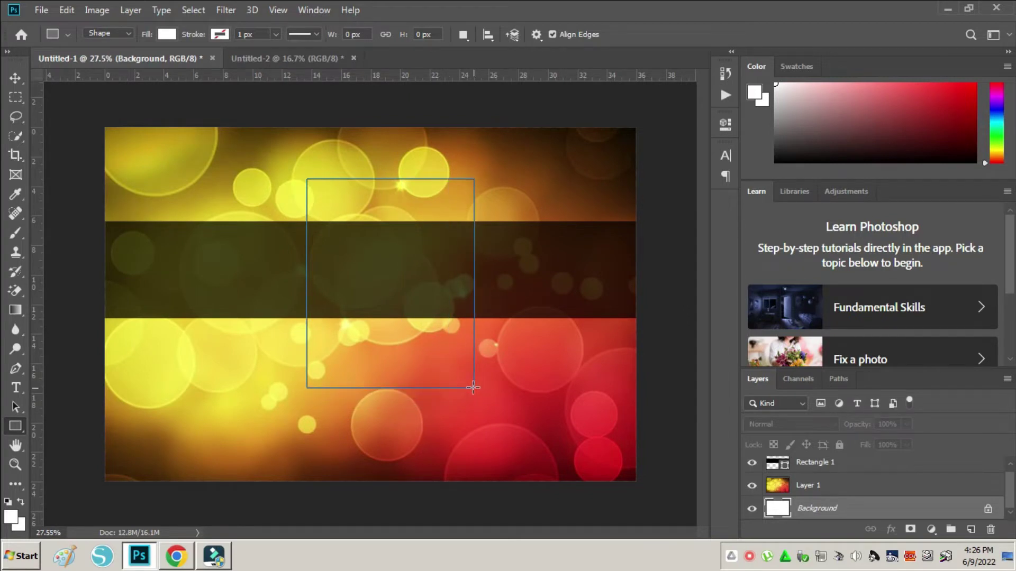
{"action": "left_click_drag", "start_coordinate": [466, 397], "coordinate": [471, 391]}
{"action": "left_click", "coordinate": [681, 119]}
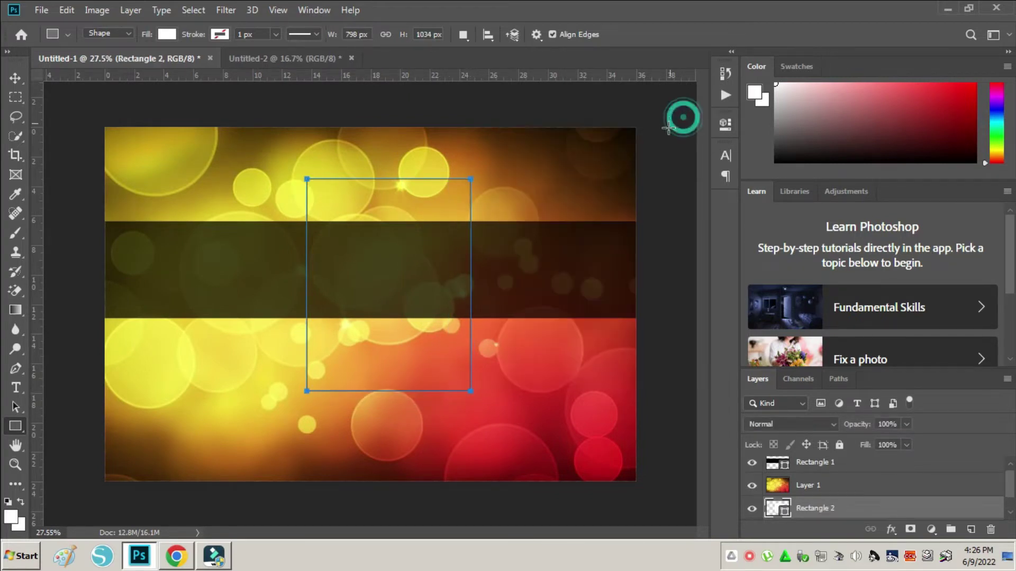
Step: Raise the white rectangle to the top layer, then enlarge and tilt it over the right side
{"action": "left_click_drag", "start_coordinate": [803, 510], "coordinate": [805, 458]}
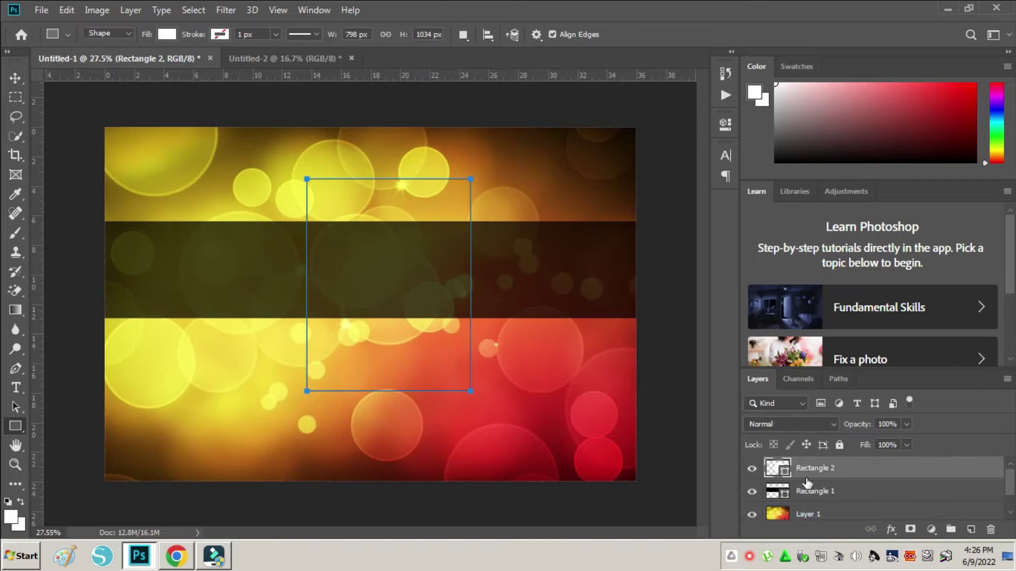
{"action": "key", "text": "ctrl+t"}
{"action": "left_click_drag", "start_coordinate": [494, 278], "coordinate": [540, 287]}
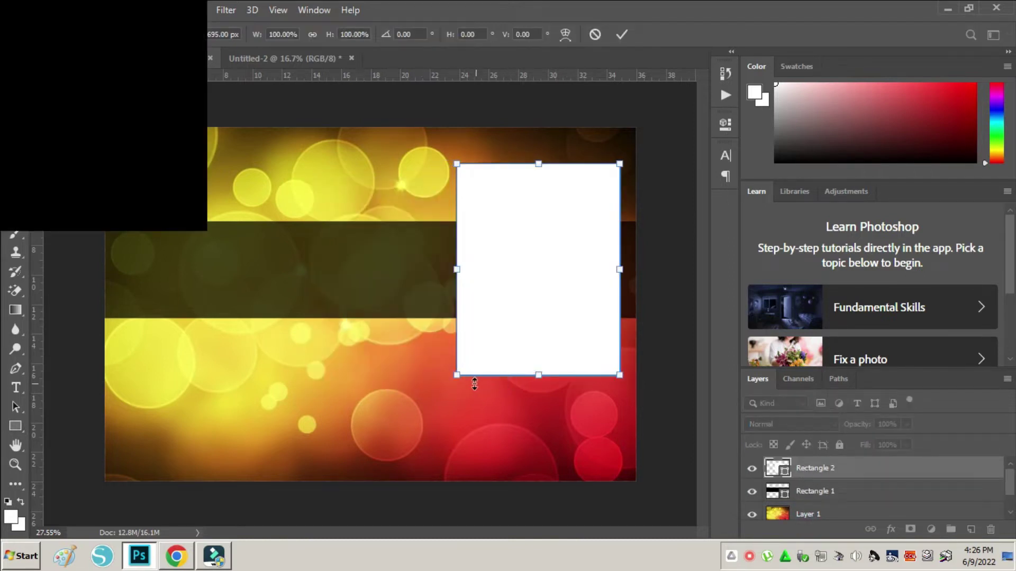
{"action": "left_click_drag", "start_coordinate": [456, 375], "coordinate": [437, 414]}
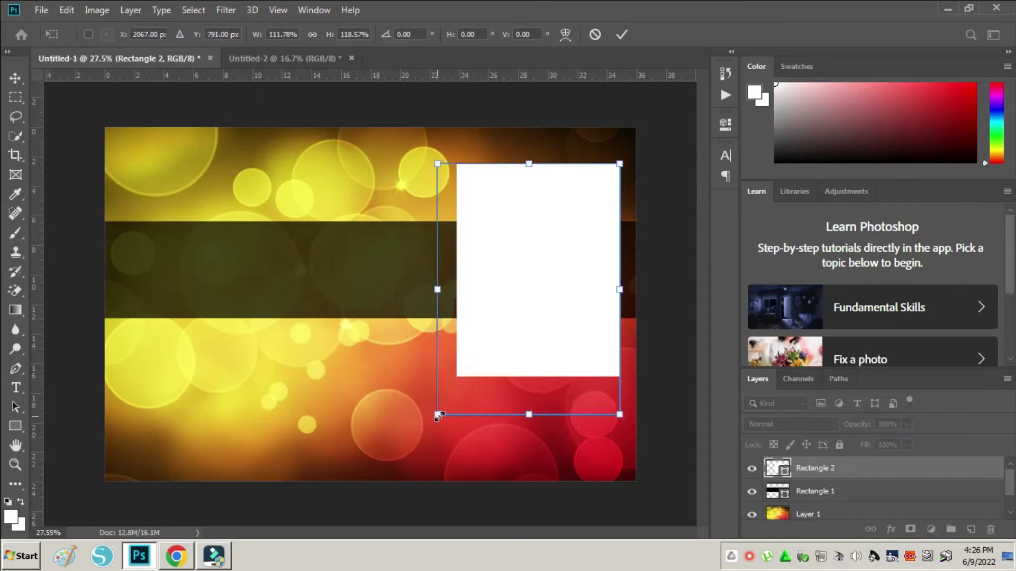
{"action": "mouse_move", "coordinate": [606, 352]}
{"action": "left_mouse_down"}
{"action": "mouse_move", "coordinate": [608, 340]}
{"action": "mouse_move", "coordinate": [642, 369]}
{"action": "left_mouse_up"}
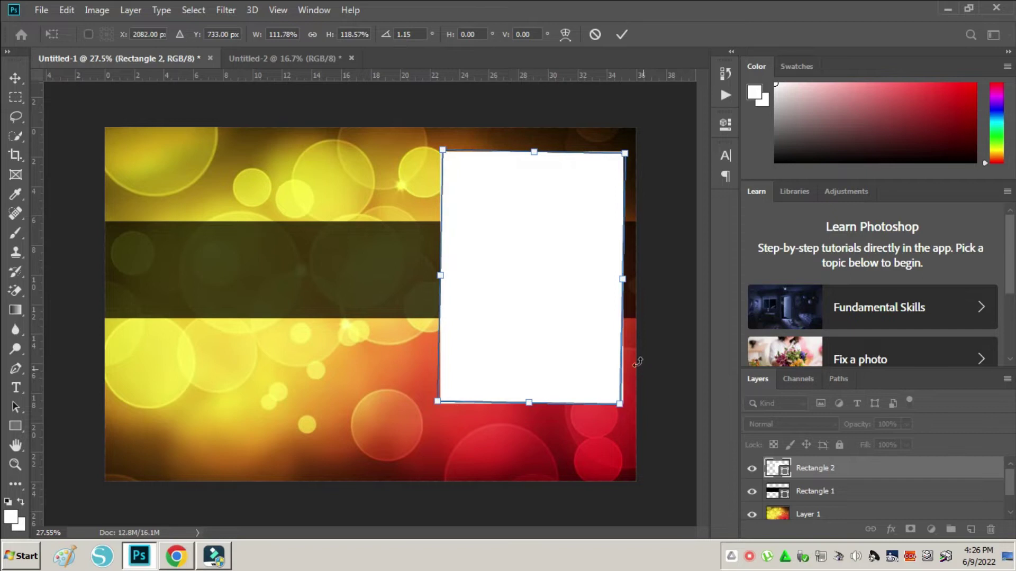
{"action": "key", "text": "Return"}
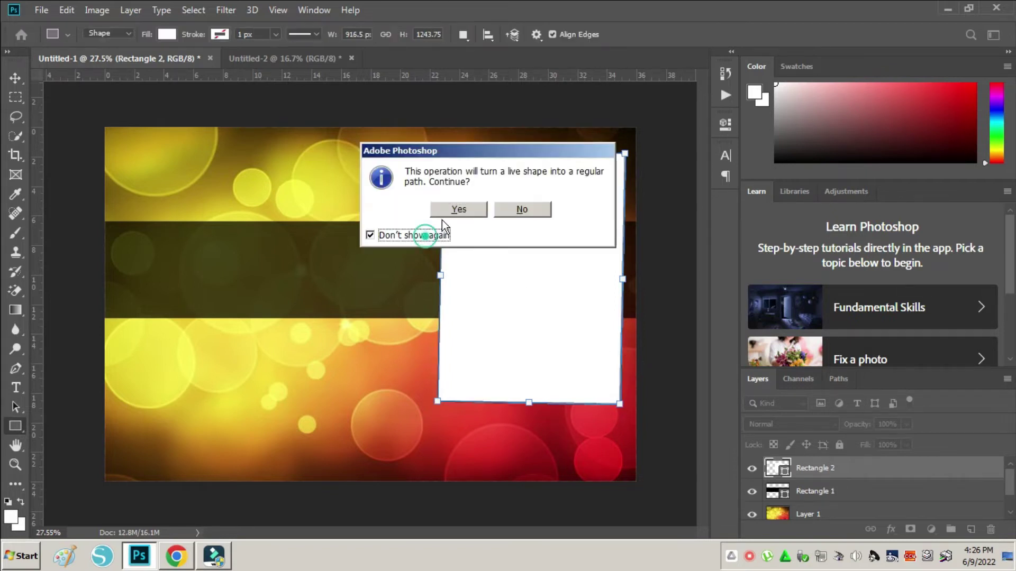
{"action": "left_click", "coordinate": [450, 210]}
Step: Add a Stroke outline effect to Rectangle 2 through Blending Options
{"action": "right_click", "coordinate": [803, 473]}
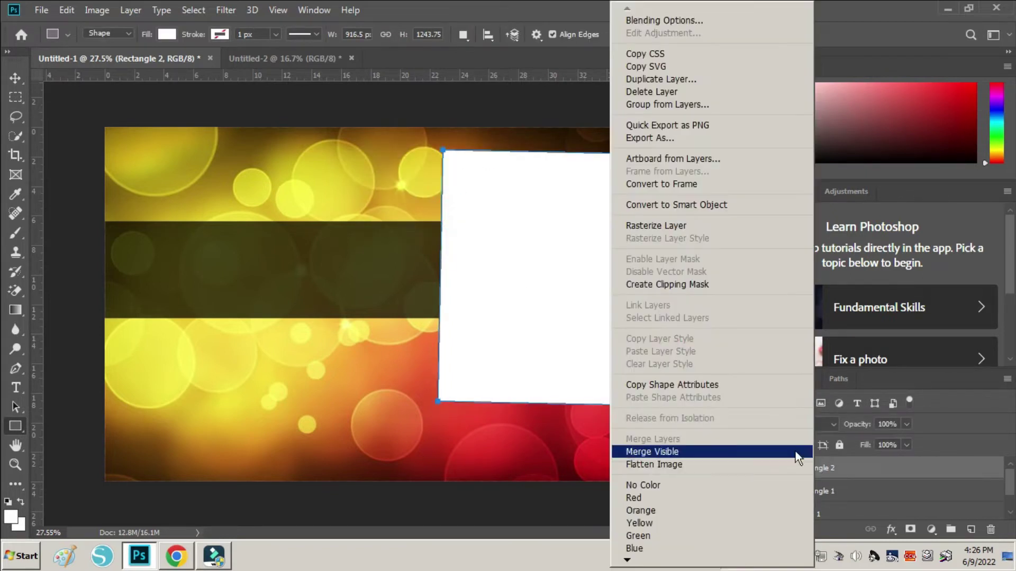
{"action": "left_click", "coordinate": [678, 23]}
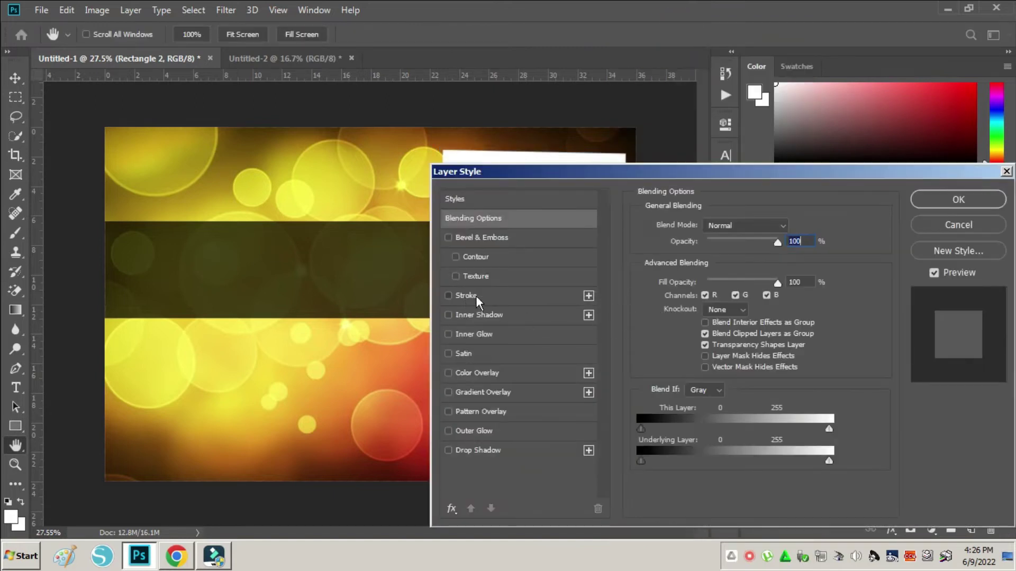
{"action": "left_click", "coordinate": [466, 296]}
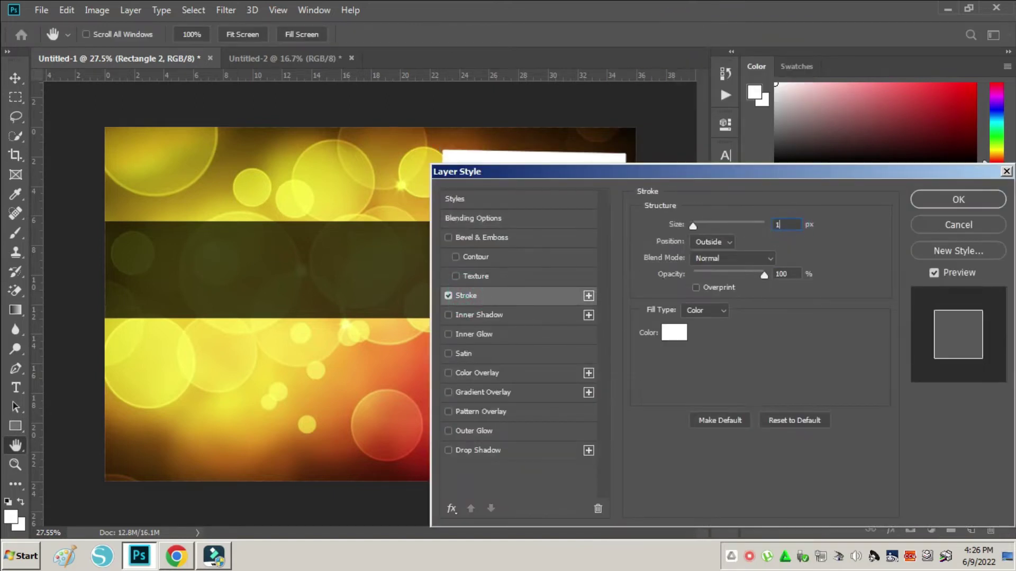
{"action": "key", "text": "Return"}
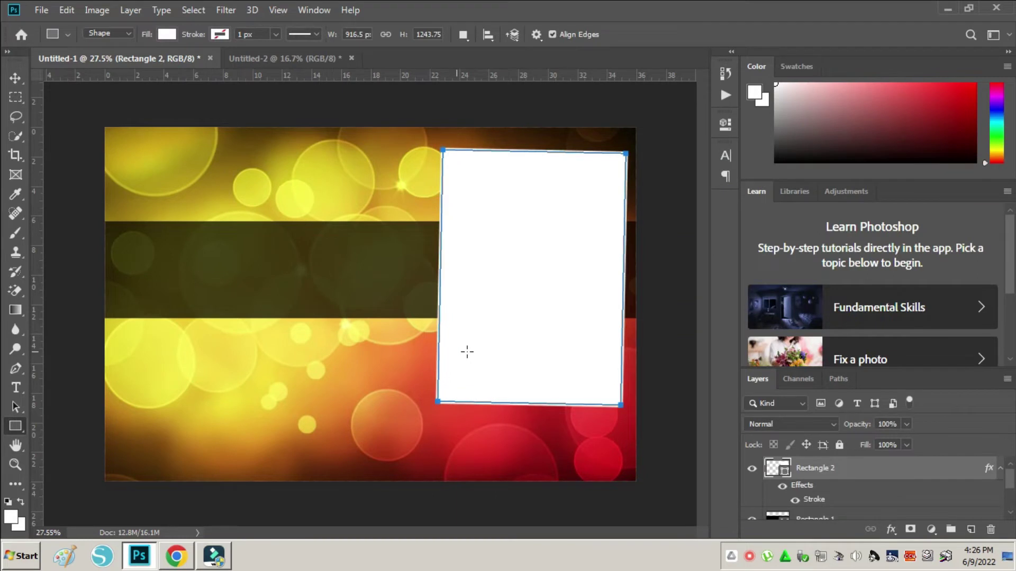
Step: Duplicate the white frame to the left and shrink and tilt the copy into a small frame
{"action": "key", "text": "v"}
{"action": "left_click_drag", "start_coordinate": [555, 236], "coordinate": [312, 296]}
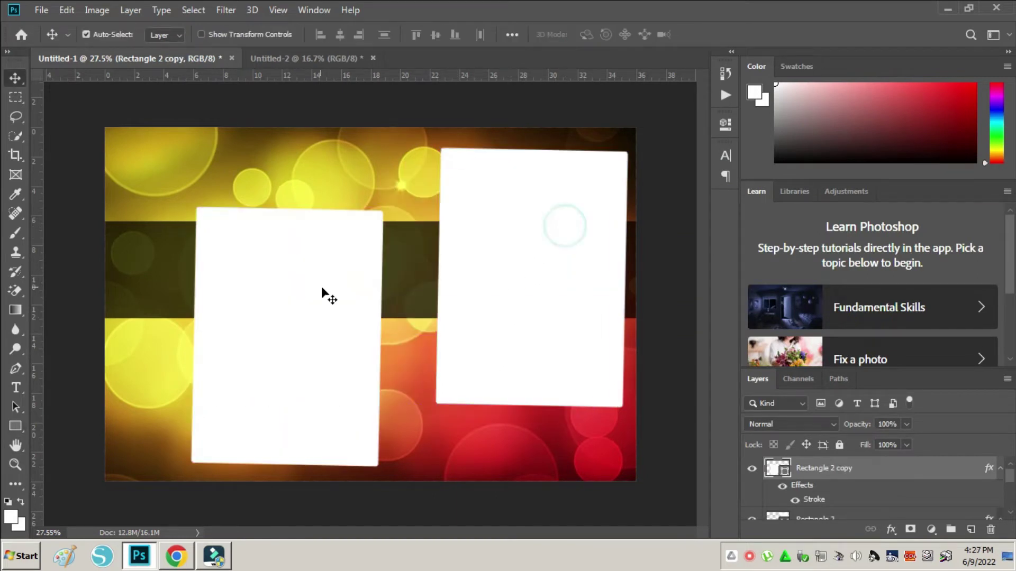
{"action": "key", "text": "ctrl+t"}
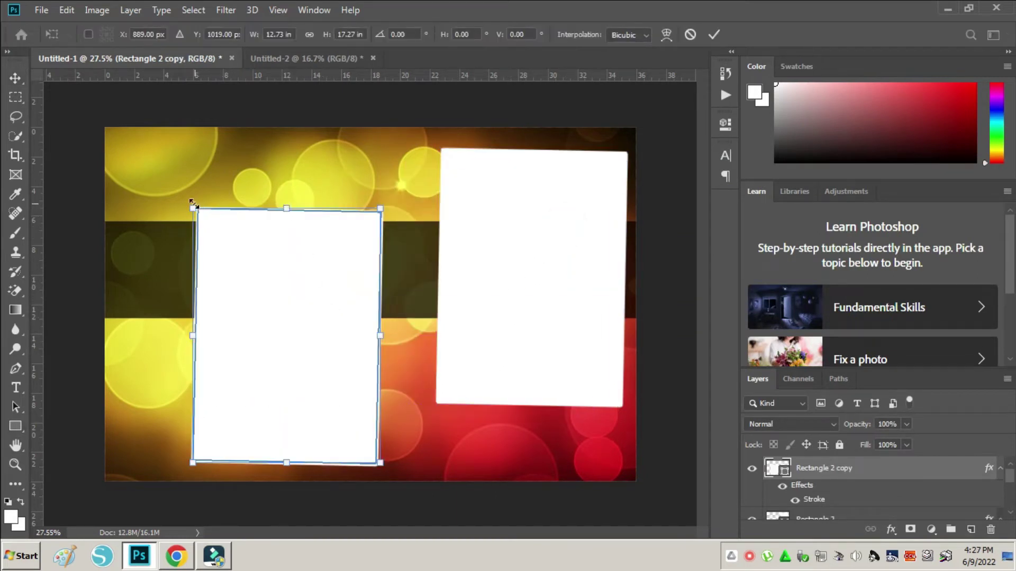
{"action": "left_click_drag", "start_coordinate": [191, 203], "coordinate": [283, 327]}
{"action": "left_click_drag", "start_coordinate": [358, 373], "coordinate": [394, 270]}
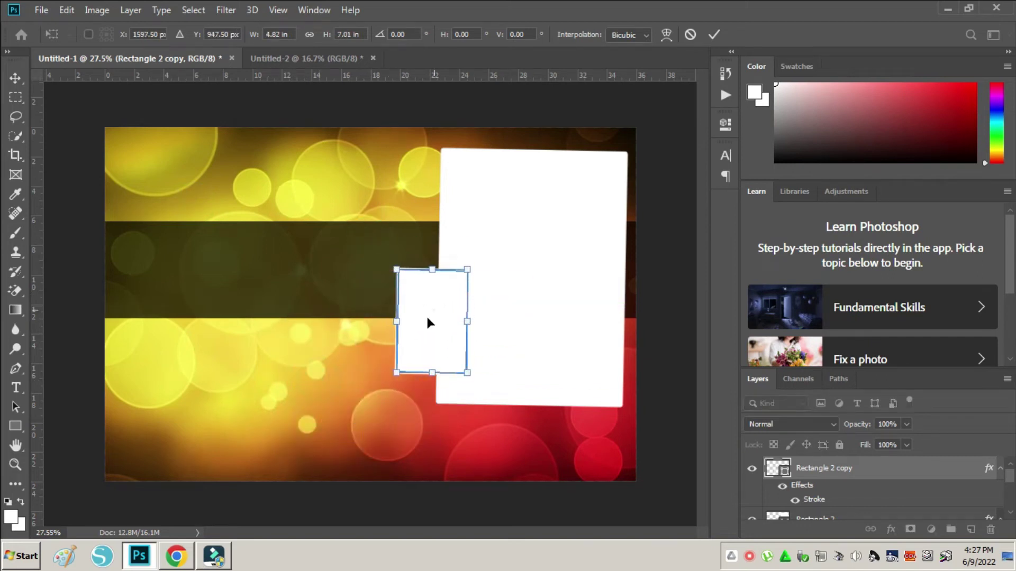
{"action": "left_click_drag", "start_coordinate": [427, 323], "coordinate": [419, 365]}
{"action": "left_click_drag", "start_coordinate": [467, 342], "coordinate": [472, 322]}
{"action": "key", "text": "Return"}
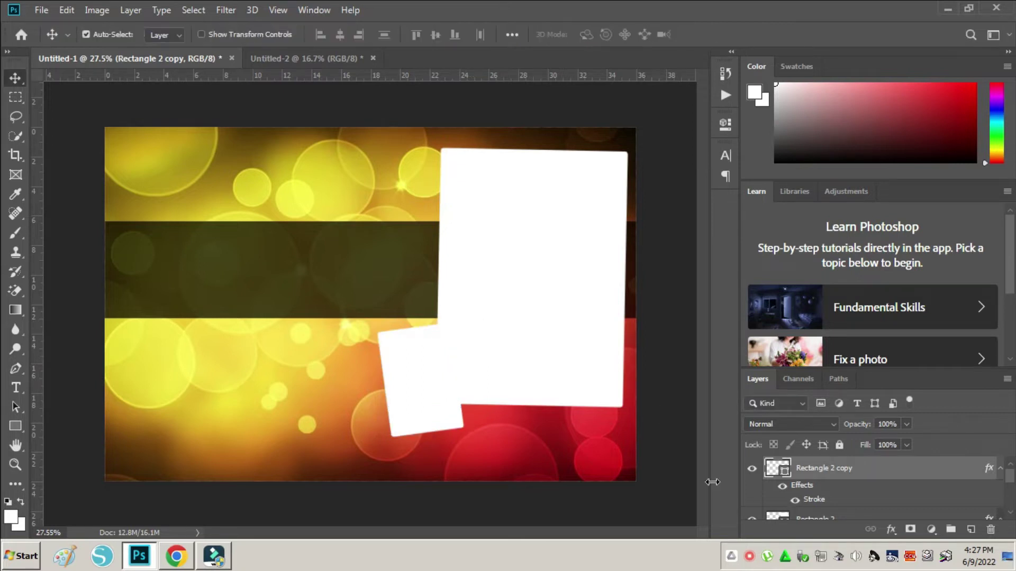
Step: Copy the small frame above itself and flip the copy horizontally
{"action": "left_click_drag", "start_coordinate": [430, 363], "coordinate": [427, 296]}
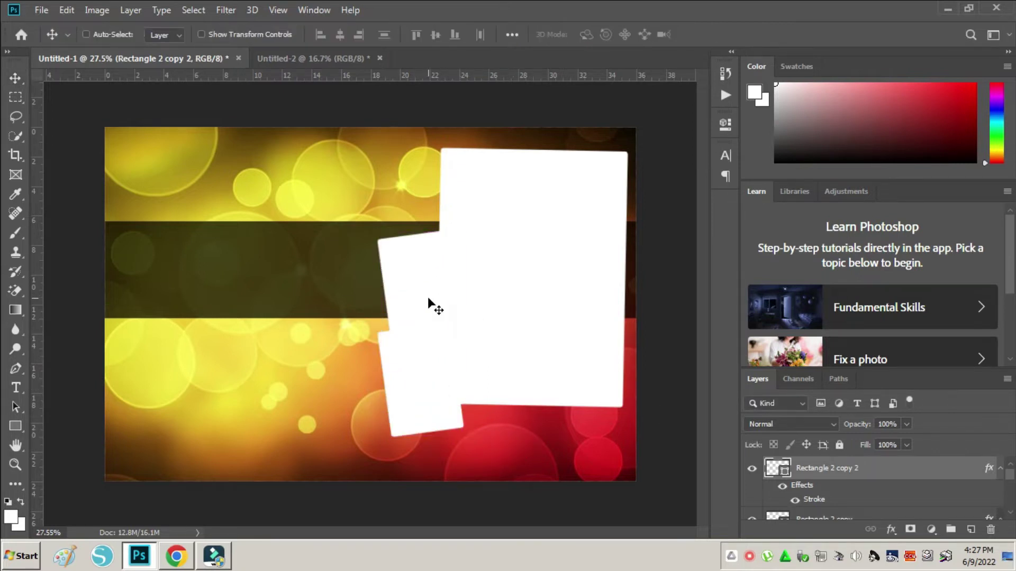
{"action": "key", "text": "ctrl+t"}
{"action": "right_click", "coordinate": [427, 298]}
{"action": "left_click", "coordinate": [496, 483]}
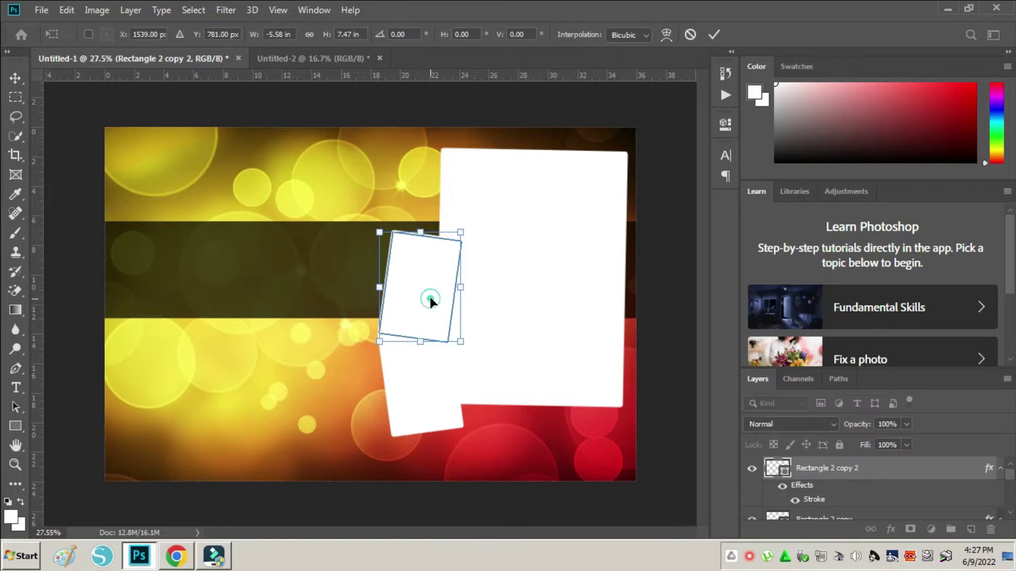
{"action": "key", "text": "Return"}
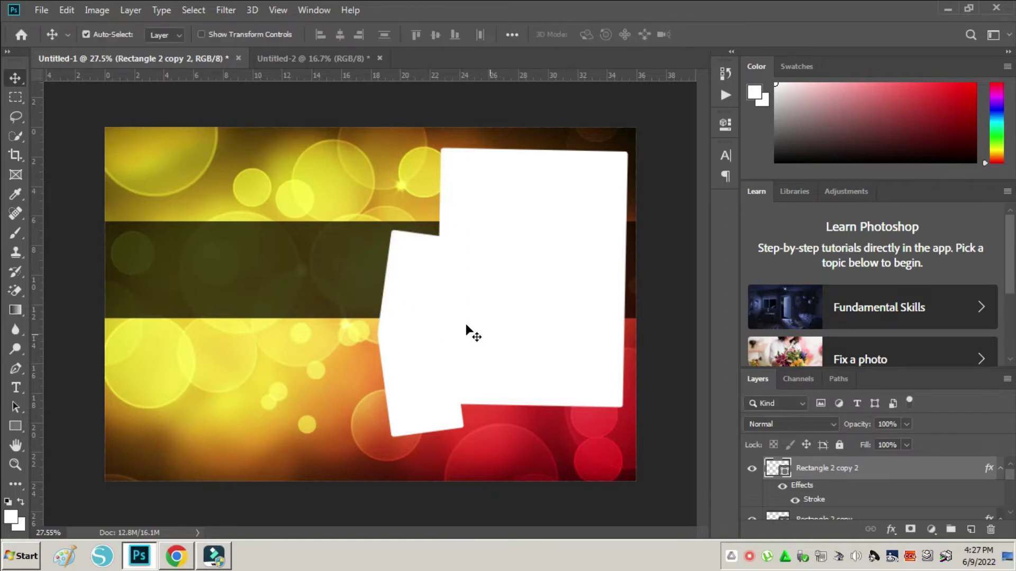
{"action": "left_click", "coordinate": [522, 251]}
{"action": "left_click", "coordinate": [41, 10]}
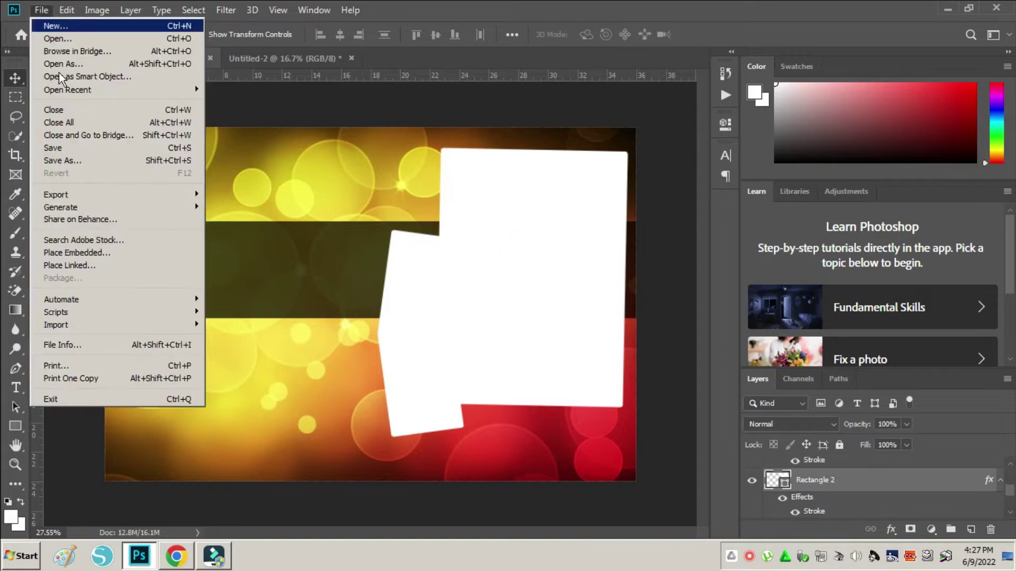
{"action": "left_click", "coordinate": [78, 253]}
{"action": "left_click", "coordinate": [80, 124]}
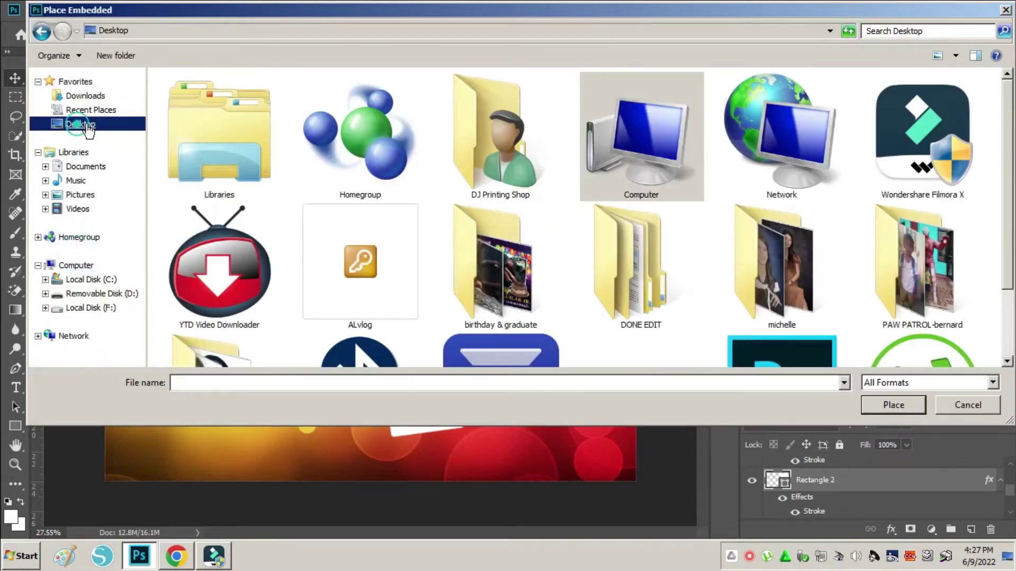
{"action": "double_click", "coordinate": [776, 262]}
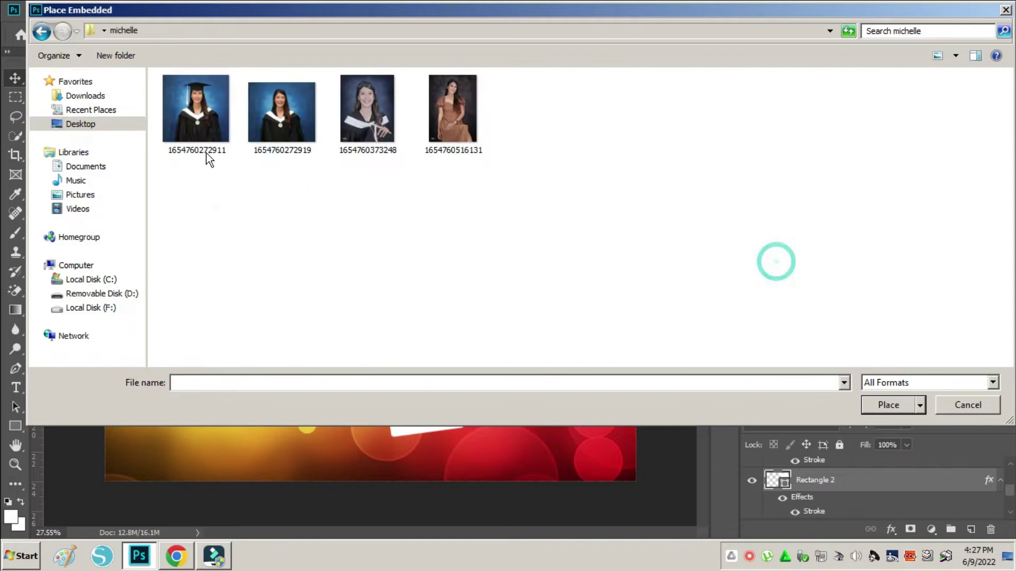
{"action": "left_click", "coordinate": [207, 107]}
{"action": "key", "text": "Return"}
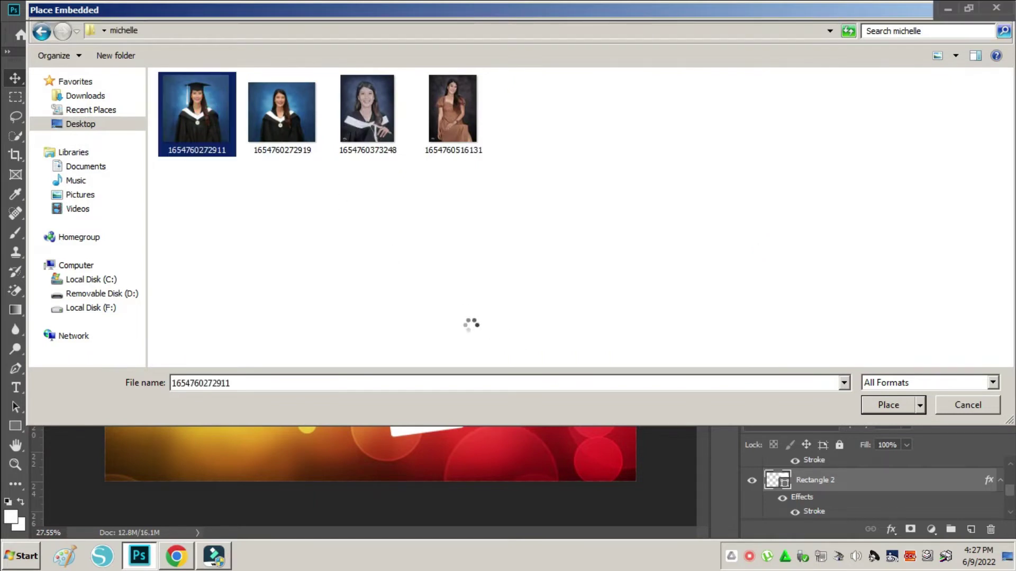
Step: Clip the portrait into the large white frame and rotate it about 2 degrees
{"action": "left_click_drag", "start_coordinate": [469, 322], "coordinate": [632, 293]}
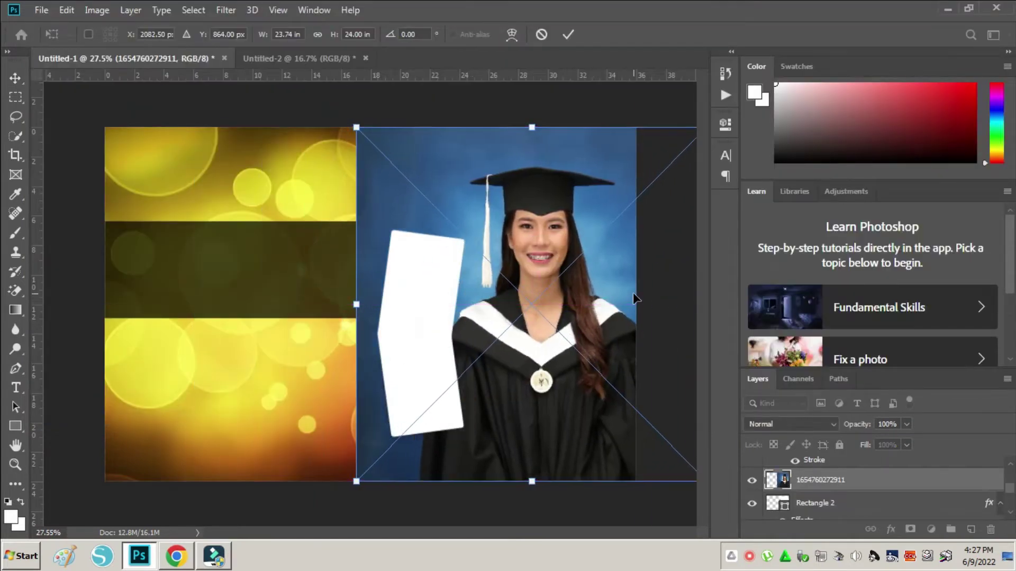
{"action": "key", "text": "Return"}
{"action": "key", "text": "ctrl+alt+g"}
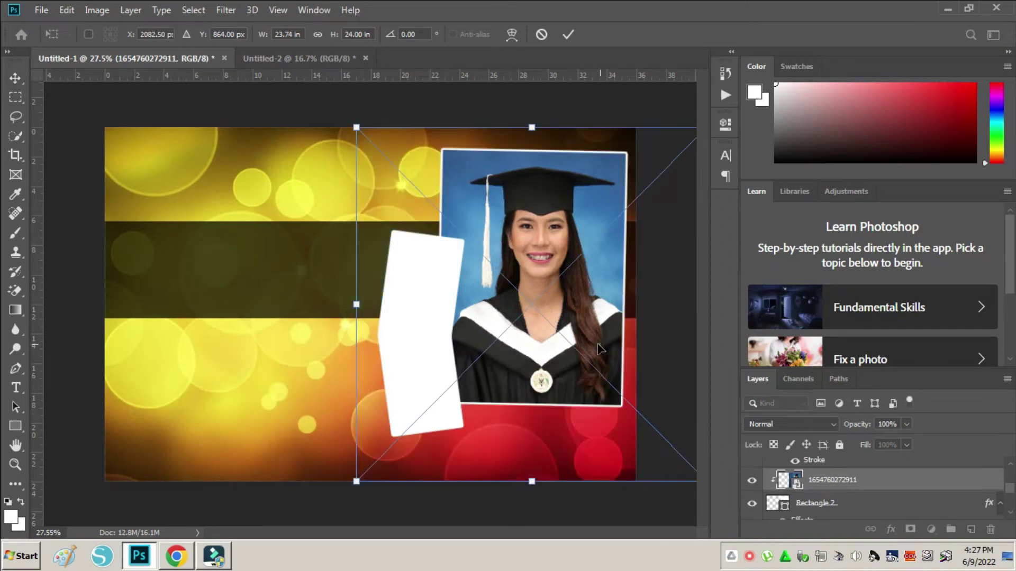
{"action": "left_click_drag", "start_coordinate": [599, 349], "coordinate": [591, 339]}
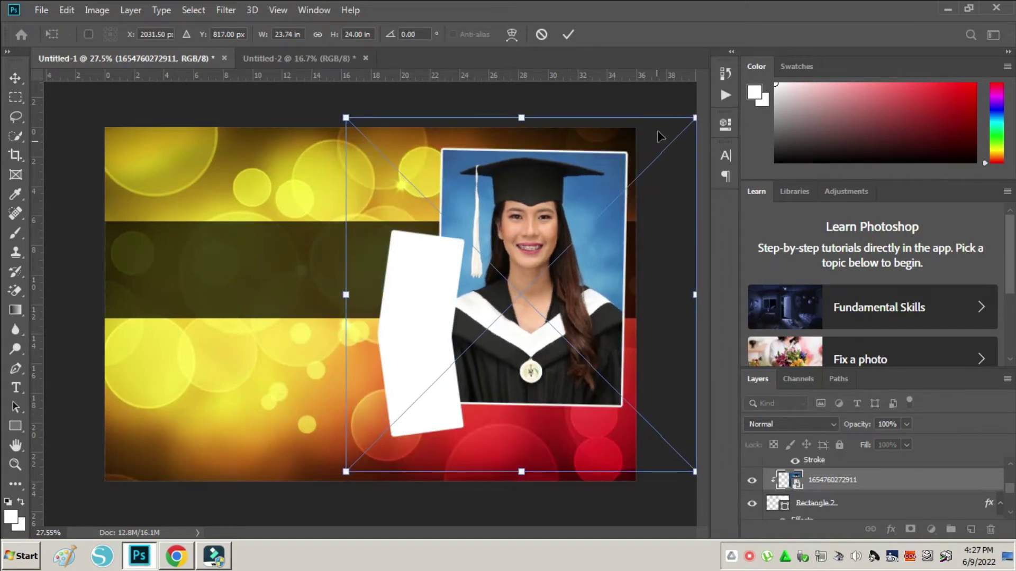
{"action": "left_click", "coordinate": [725, 97]}
{"action": "left_click_drag", "start_coordinate": [308, 111], "coordinate": [317, 107]}
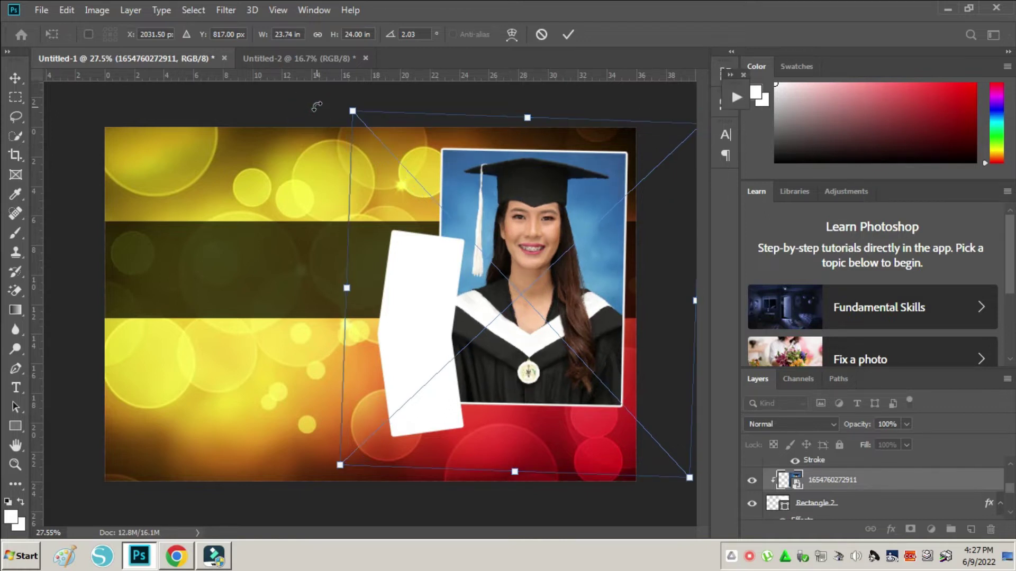
{"action": "key", "text": "Return"}
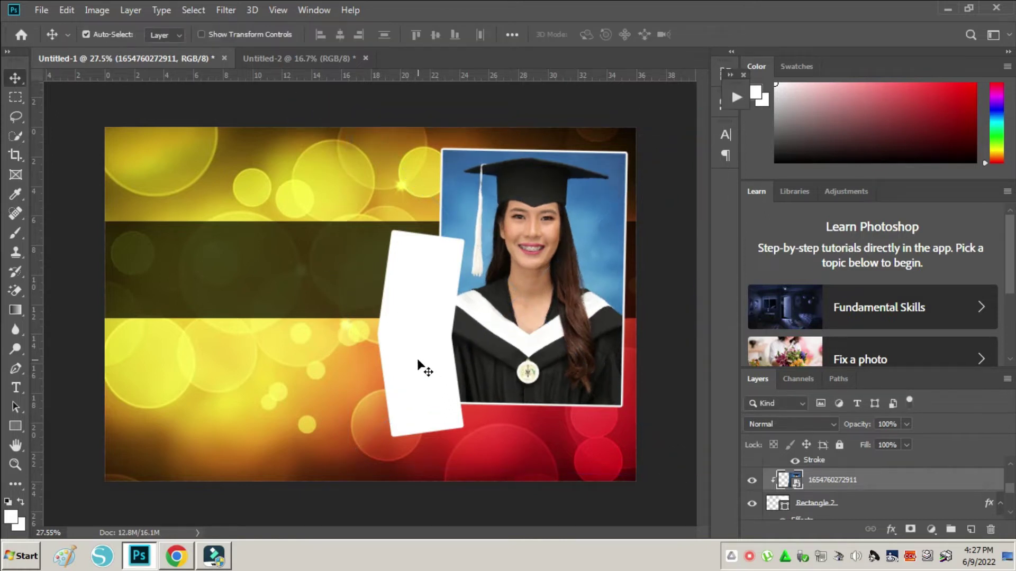
Step: Make a third small frame copy and move Rectangle 2 copy up to the top slot
{"action": "left_click", "coordinate": [434, 369]}
{"action": "left_click_drag", "start_coordinate": [430, 372], "coordinate": [437, 382]}
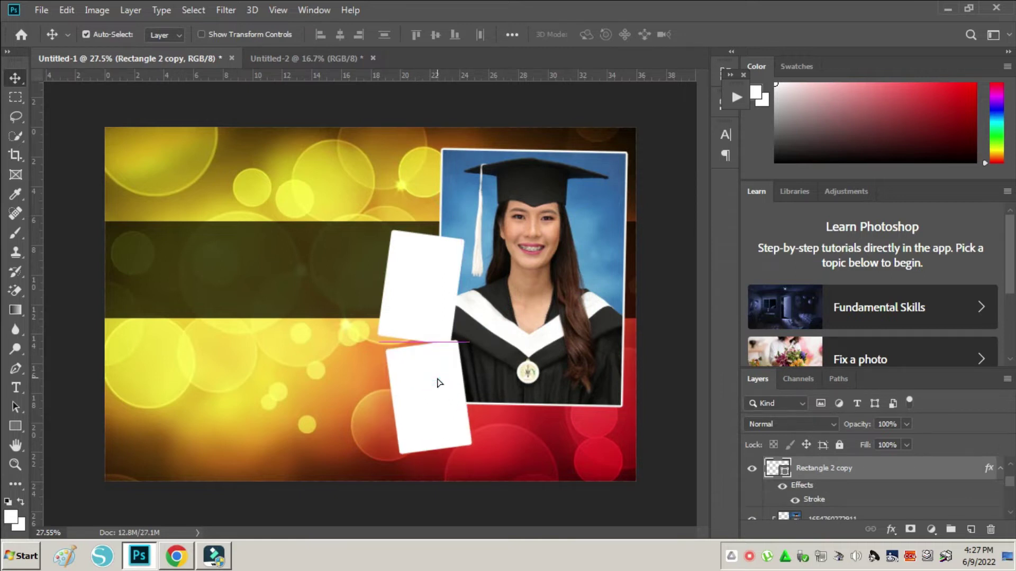
{"action": "right_click", "coordinate": [427, 325]}
{"action": "left_click", "coordinate": [435, 320]}
{"action": "right_click", "coordinate": [431, 392]}
{"action": "left_click", "coordinate": [445, 397]}
{"action": "left_click_drag", "start_coordinate": [426, 404], "coordinate": [423, 240]}
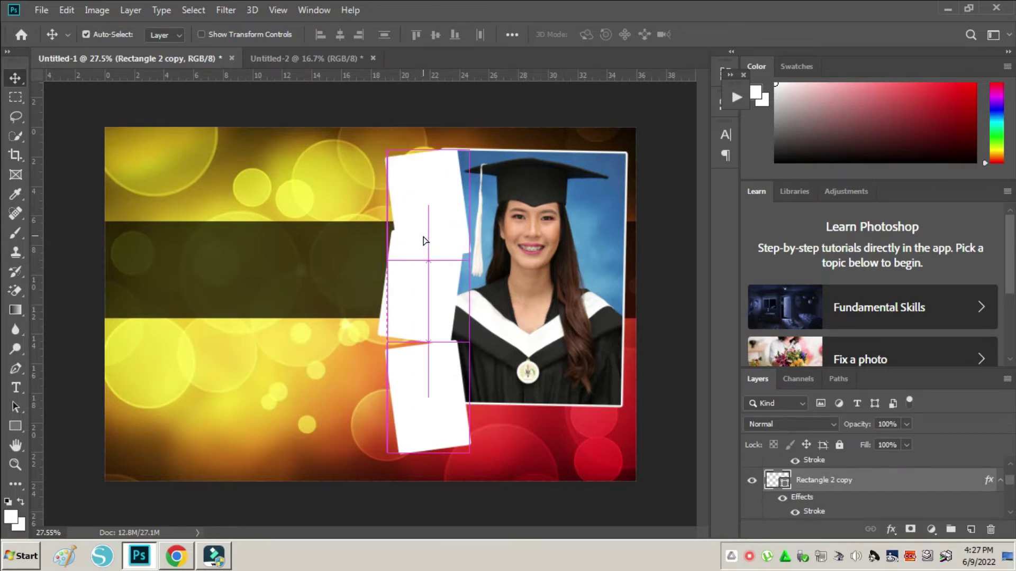
Step: Align the three small frames into a vertical column along the portrait's left edge
{"action": "right_click", "coordinate": [420, 268]}
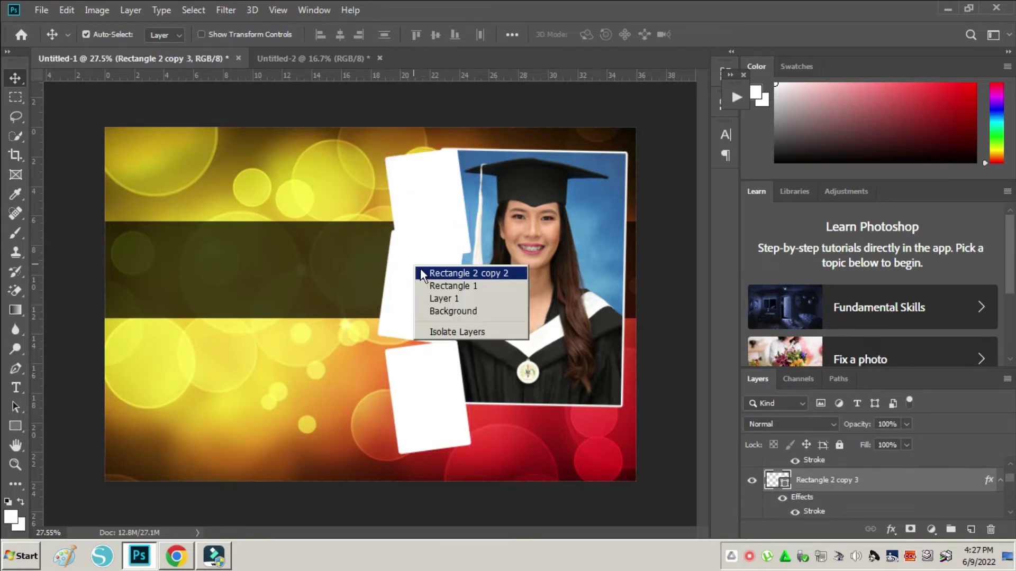
{"action": "left_click", "coordinate": [423, 273]}
{"action": "left_click_drag", "start_coordinate": [423, 274], "coordinate": [422, 286]}
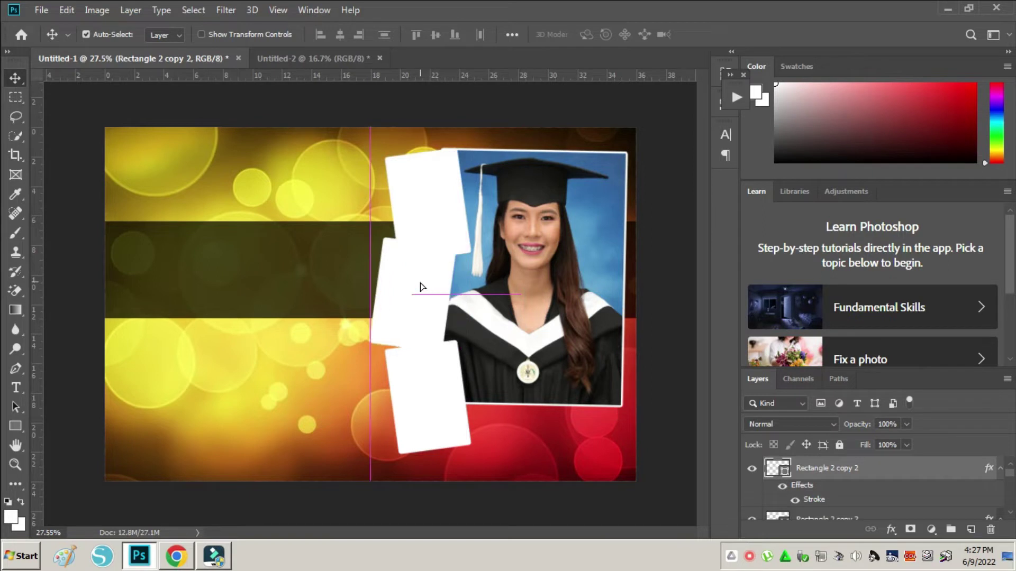
{"action": "right_click", "coordinate": [421, 216]}
{"action": "left_click", "coordinate": [443, 222]}
{"action": "left_click_drag", "start_coordinate": [444, 222], "coordinate": [438, 228]}
{"action": "right_click", "coordinate": [422, 285]}
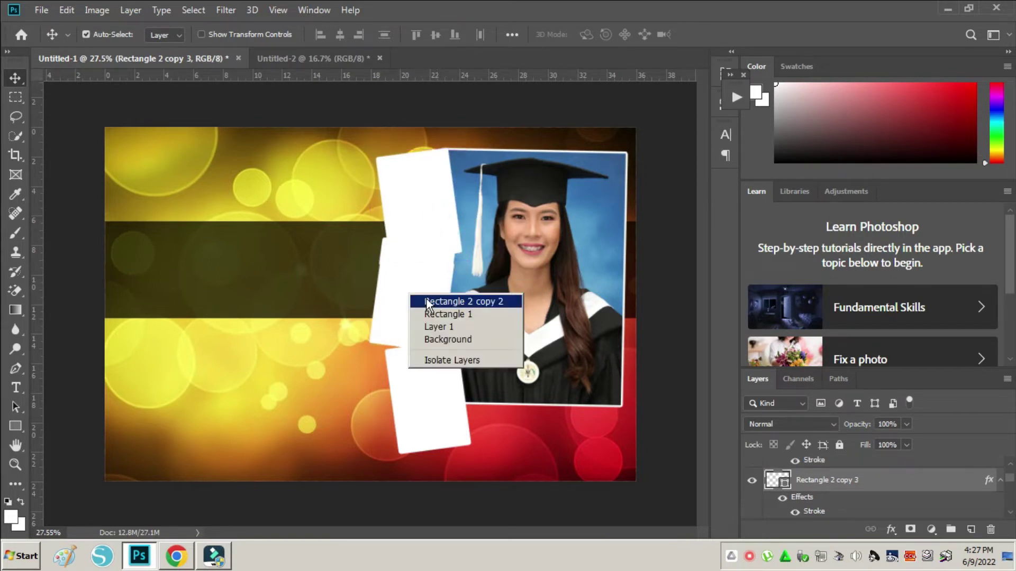
{"action": "left_click", "coordinate": [427, 298]}
{"action": "mouse_move", "coordinate": [427, 297]}
{"action": "left_mouse_down"}
{"action": "mouse_move", "coordinate": [415, 300]}
{"action": "mouse_move", "coordinate": [429, 304]}
{"action": "left_mouse_up"}
{"action": "left_click", "coordinate": [41, 10]}
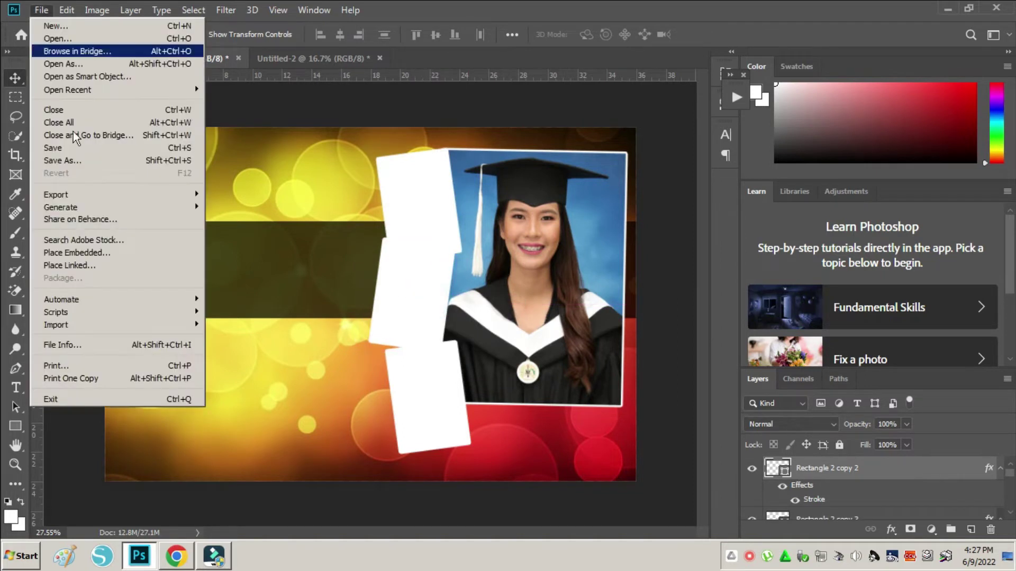
{"action": "left_click", "coordinate": [94, 252]}
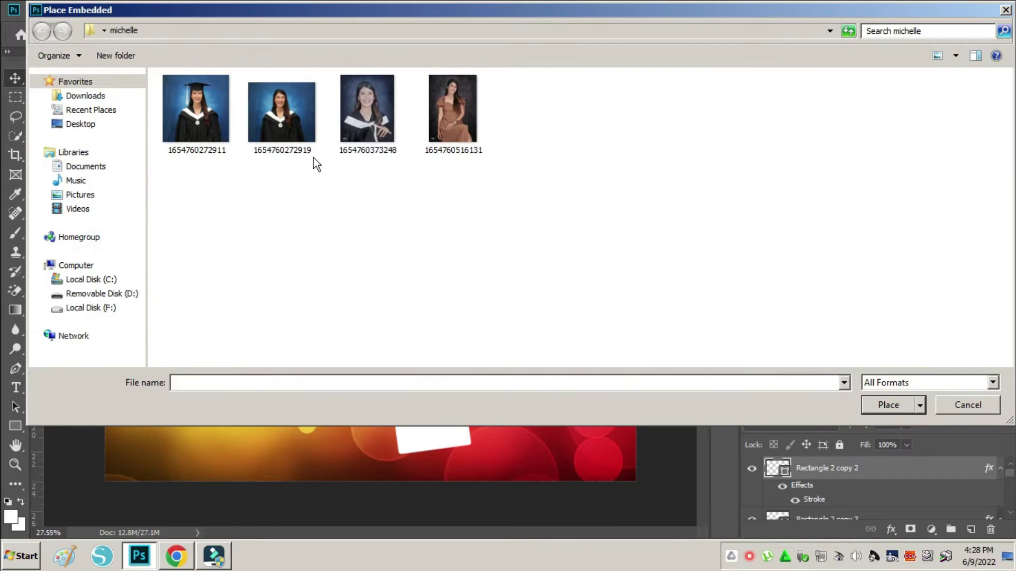
{"action": "left_click", "coordinate": [458, 105]}
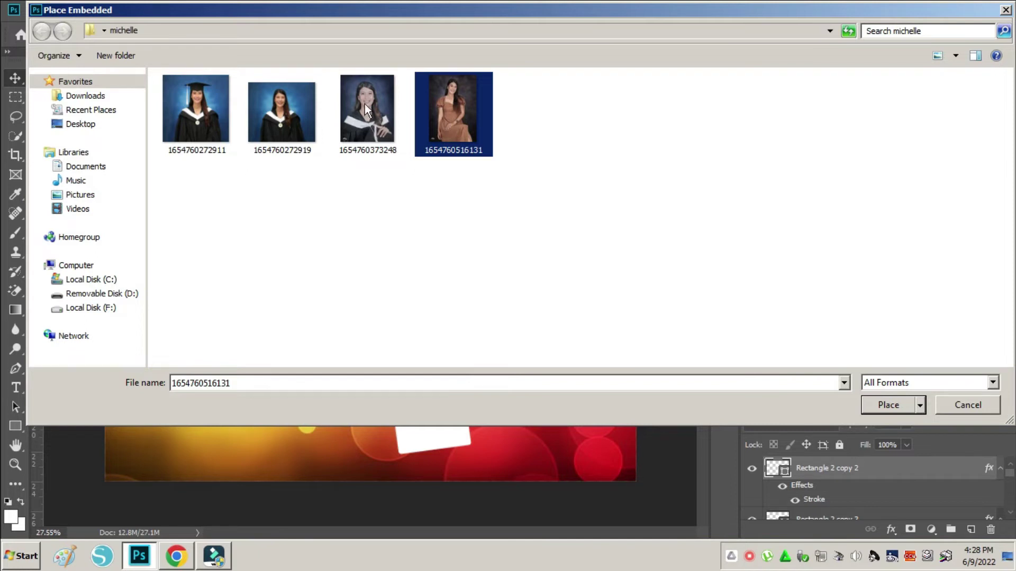
{"action": "double_click", "coordinate": [278, 116]}
{"action": "mouse_move", "coordinate": [370, 127]}
{"action": "left_mouse_down"}
{"action": "mouse_move", "coordinate": [412, 316]}
{"action": "mouse_move", "coordinate": [468, 239]}
{"action": "left_mouse_up"}
{"action": "left_click_drag", "start_coordinate": [535, 227], "coordinate": [541, 236]}
{"action": "left_click_drag", "start_coordinate": [423, 218], "coordinate": [419, 233]}
{"action": "key", "text": "Return"}
Step: Clip the photo into the middle small frame and tilt it further to match
{"action": "key", "text": "ctrl+alt+g"}
{"action": "scroll", "coordinate": [450, 316], "scroll_direction": "up", "scroll_amount": 3}
{"action": "left_click_drag", "start_coordinate": [446, 347], "coordinate": [458, 281]}
{"action": "key", "text": "ctrl+t"}
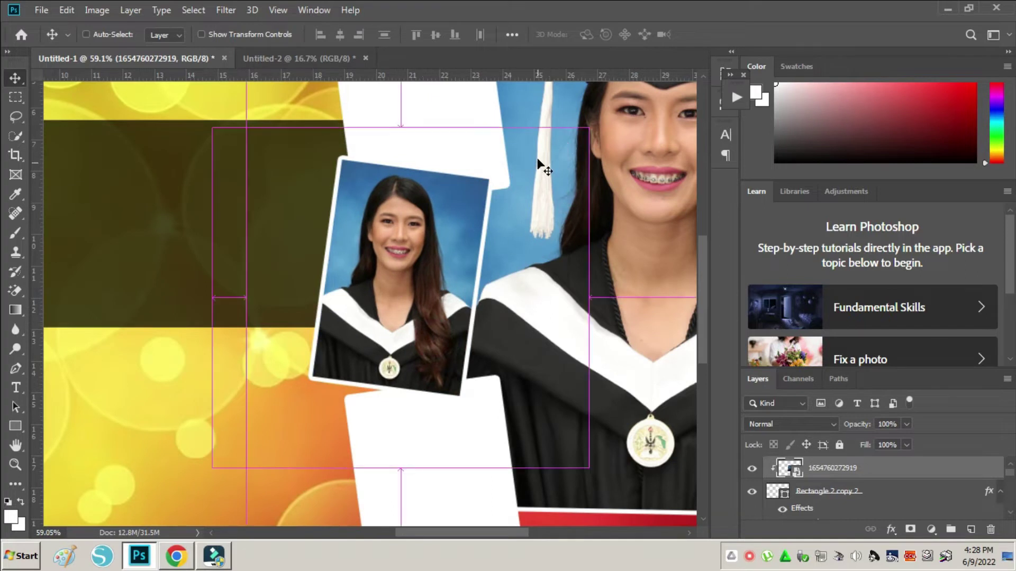
{"action": "left_click_drag", "start_coordinate": [536, 165], "coordinate": [596, 131]}
{"action": "key", "text": "Return"}
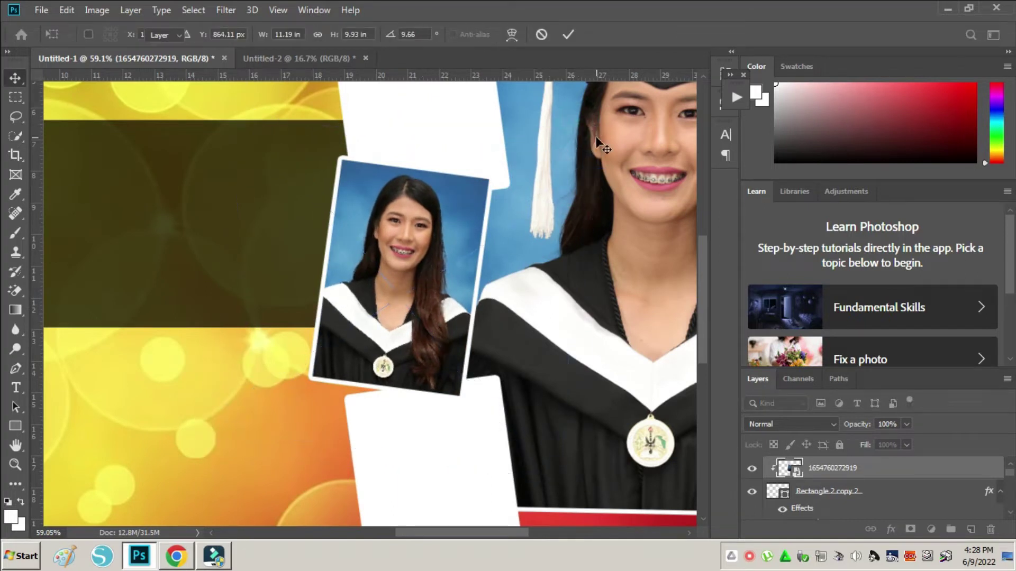
{"action": "right_click", "coordinate": [415, 103]}
Step: Place another photo, resize it, and clip it into the Rectangle 2 copy 3 frame
{"action": "left_click", "coordinate": [426, 109]}
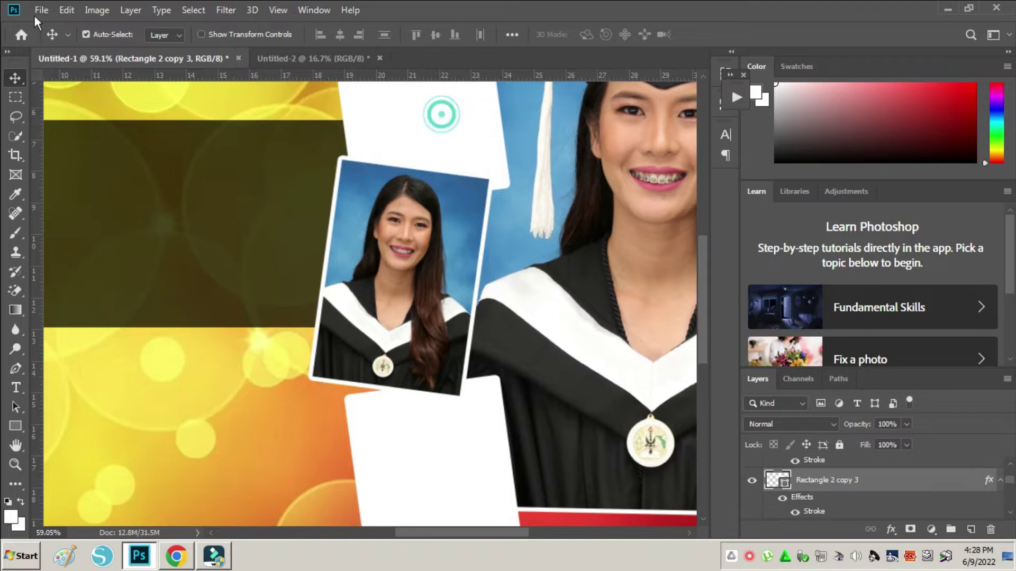
{"action": "left_click", "coordinate": [42, 10]}
{"action": "left_click", "coordinate": [90, 253]}
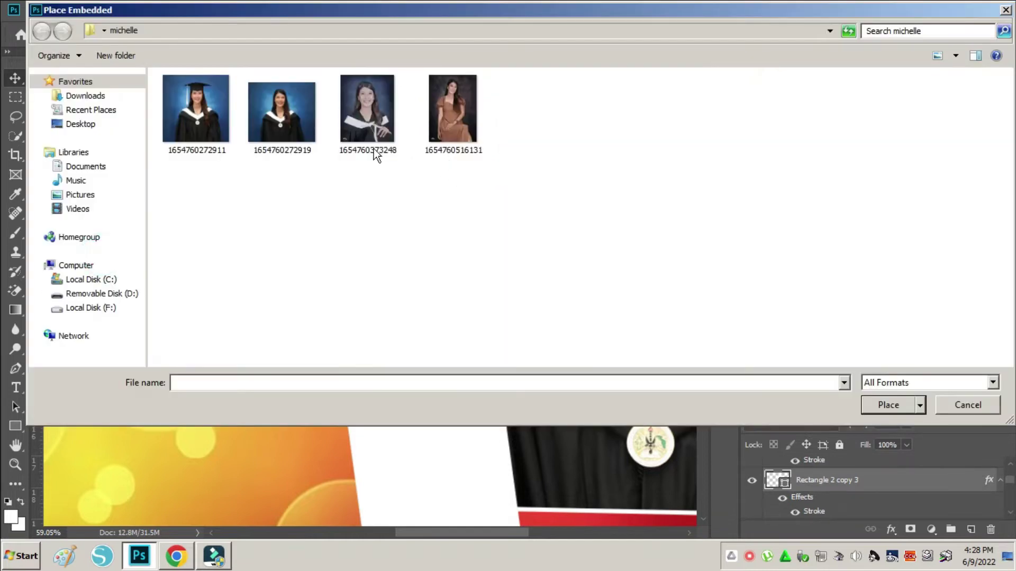
{"action": "left_click", "coordinate": [373, 148]}
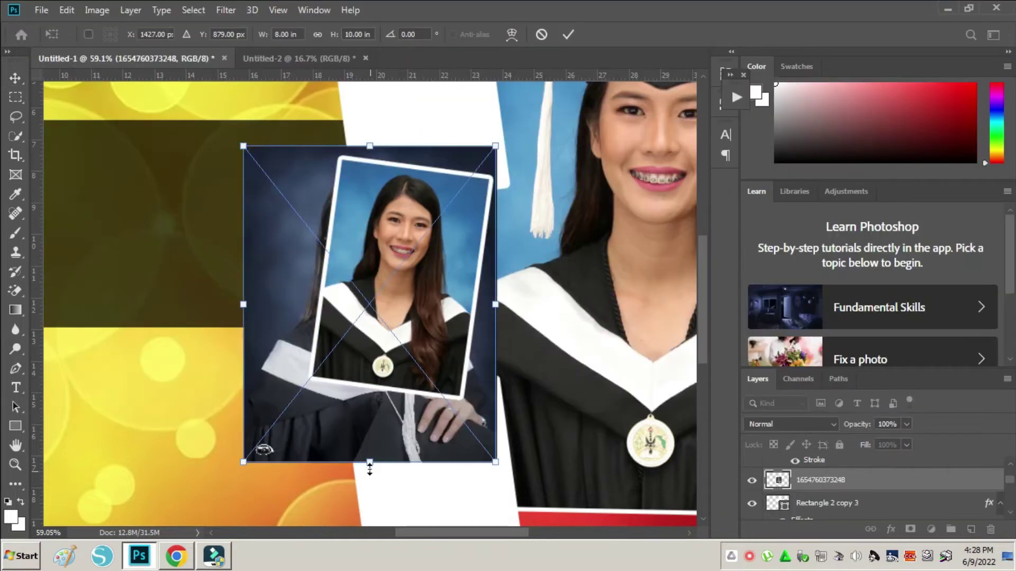
{"action": "left_click_drag", "start_coordinate": [369, 464], "coordinate": [370, 379]}
{"action": "mouse_move", "coordinate": [373, 339]}
{"action": "left_mouse_down"}
{"action": "mouse_move", "coordinate": [415, 244]}
{"action": "mouse_move", "coordinate": [535, 146]}
{"action": "left_mouse_up"}
{"action": "scroll", "coordinate": [415, 246], "scroll_direction": "up", "scroll_amount": 2}
{"action": "scroll", "coordinate": [414, 247], "scroll_direction": "up", "scroll_amount": 2}
{"action": "scroll", "coordinate": [415, 247], "scroll_direction": "up", "scroll_amount": 2}
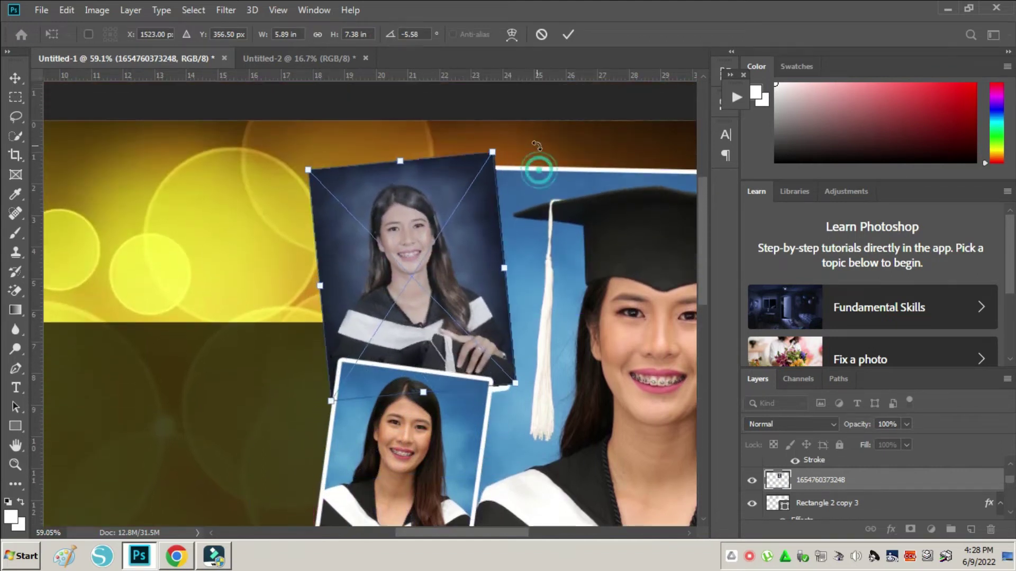
{"action": "key", "text": "Return"}
{"action": "key", "text": "ctrl+alt+g"}
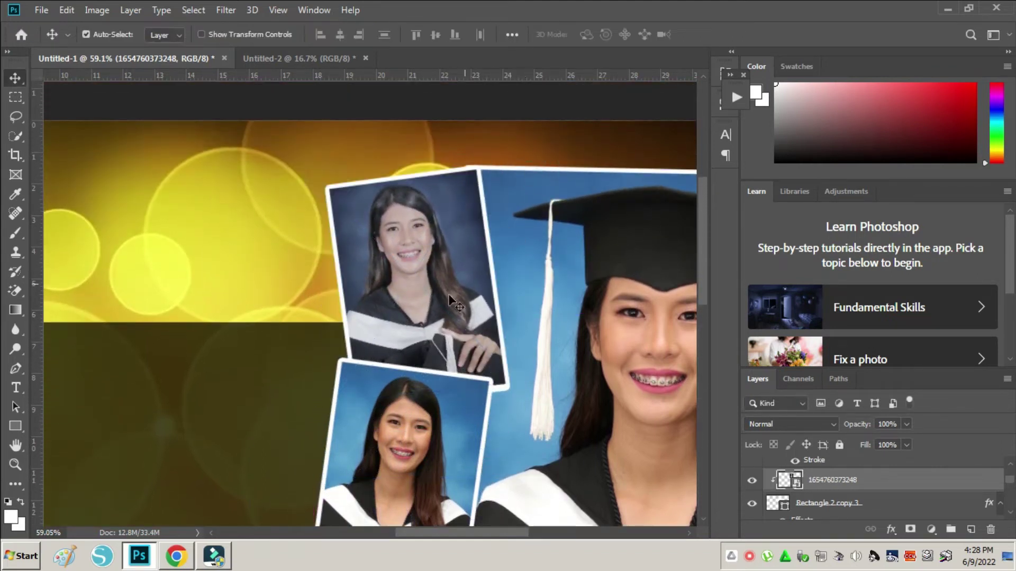
{"action": "scroll", "coordinate": [408, 332], "scroll_direction": "down", "scroll_amount": 3}
{"action": "scroll", "coordinate": [408, 332], "scroll_direction": "down", "scroll_amount": 3}
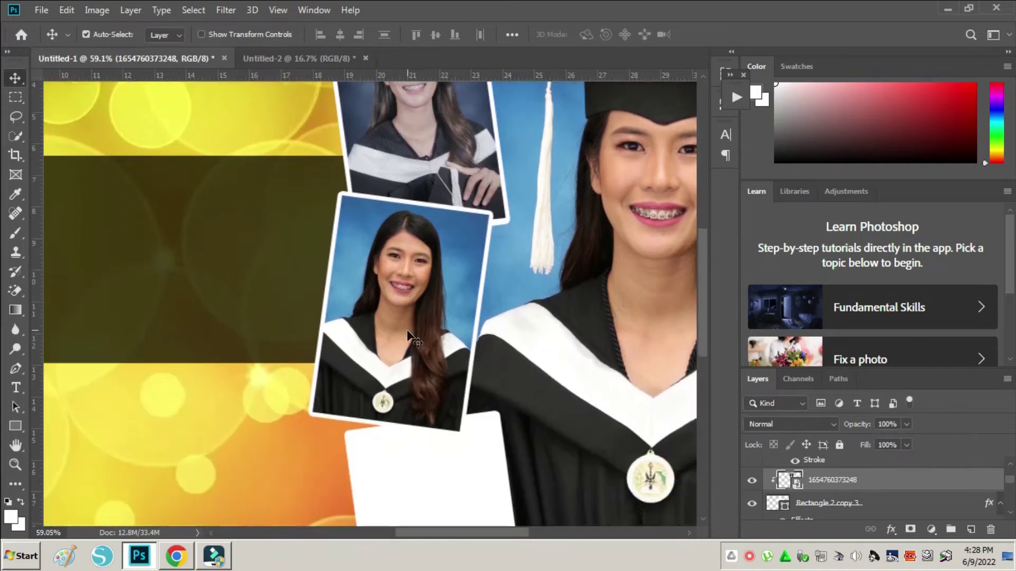
{"action": "scroll", "coordinate": [409, 339], "scroll_direction": "down", "scroll_amount": 3}
{"action": "right_click", "coordinate": [410, 380]}
{"action": "left_click", "coordinate": [429, 384]}
{"action": "left_click", "coordinate": [41, 9]}
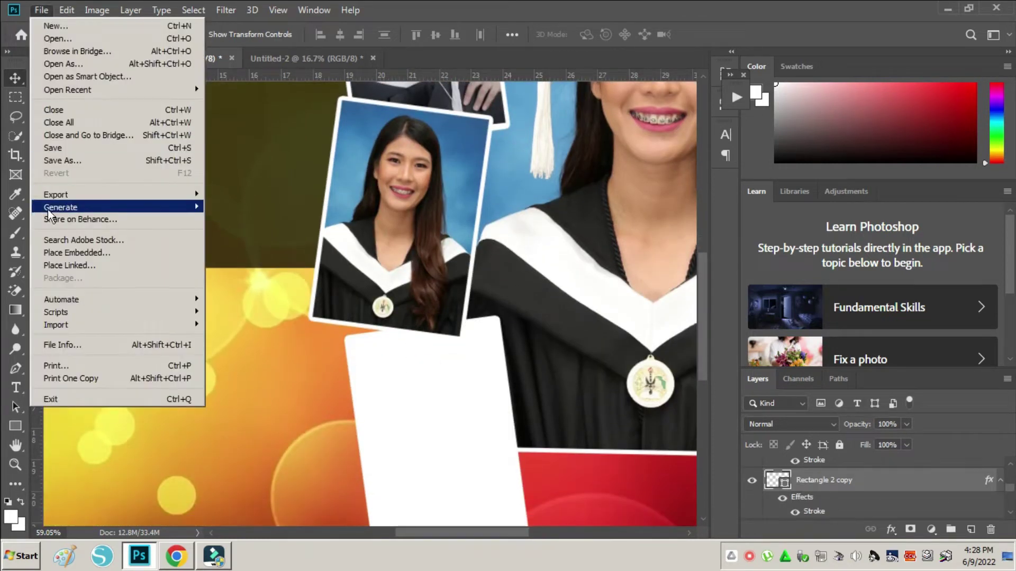
{"action": "left_click", "coordinate": [80, 253]}
{"action": "double_click", "coordinate": [452, 93]}
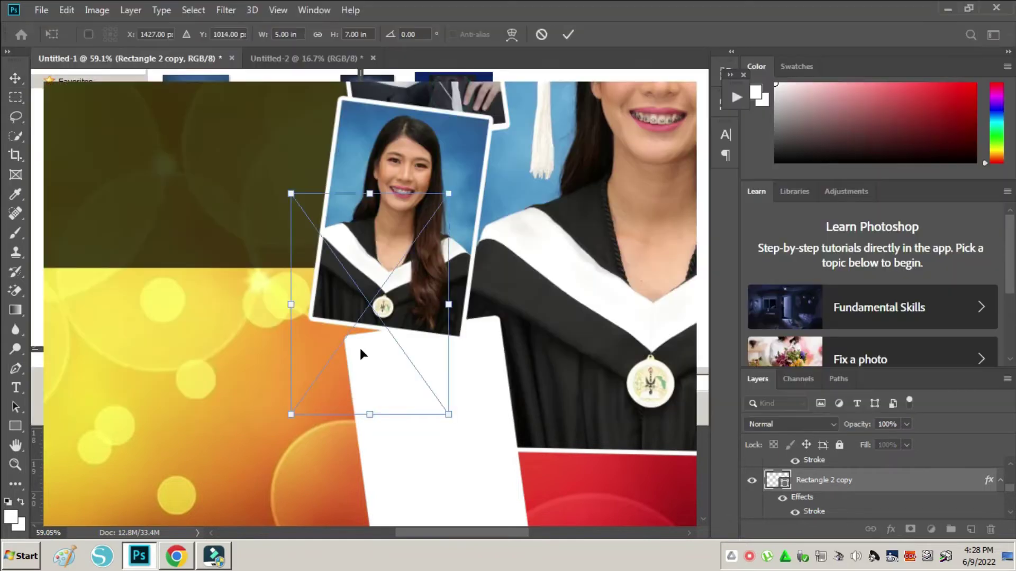
Step: Move, tilt and stretch the photo over the lower frame, then clip it inside
{"action": "left_click_drag", "start_coordinate": [363, 321], "coordinate": [439, 398]}
{"action": "scroll", "coordinate": [440, 400], "scroll_direction": "down", "scroll_amount": 2}
{"action": "left_click_drag", "start_coordinate": [537, 249], "coordinate": [526, 237]}
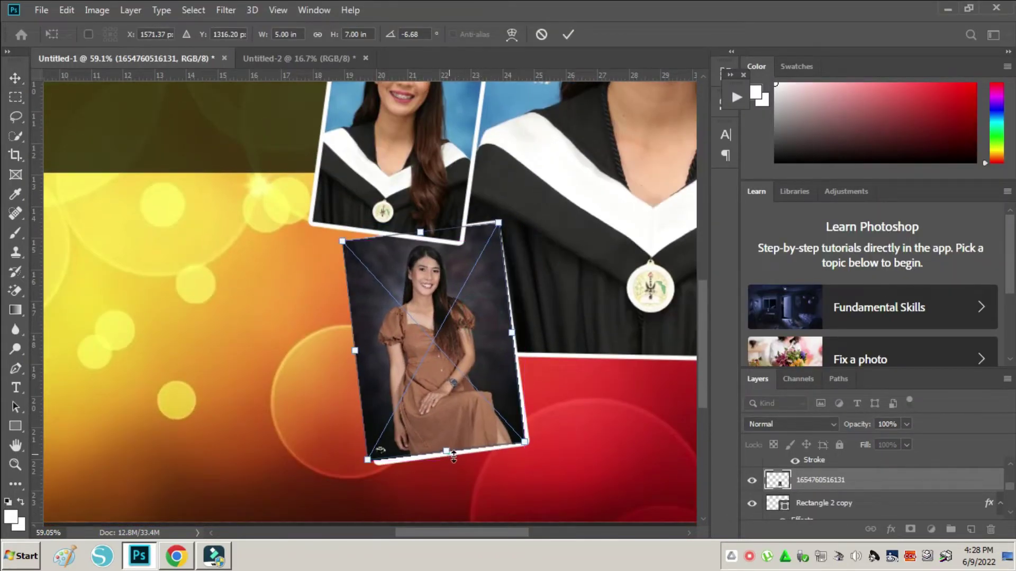
{"action": "left_click_drag", "start_coordinate": [453, 457], "coordinate": [453, 466]}
{"action": "key", "text": "Return"}
{"action": "key", "text": "ctrl+alt+g"}
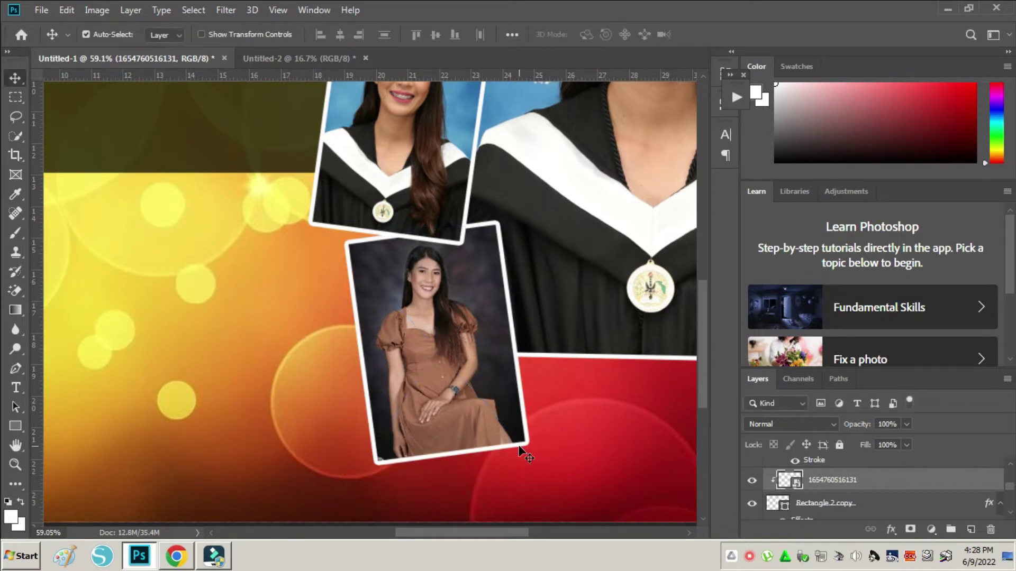
{"action": "scroll", "coordinate": [518, 447], "scroll_direction": "down", "scroll_amount": 4}
{"action": "scroll", "coordinate": [466, 392], "scroll_direction": "up", "scroll_amount": 1}
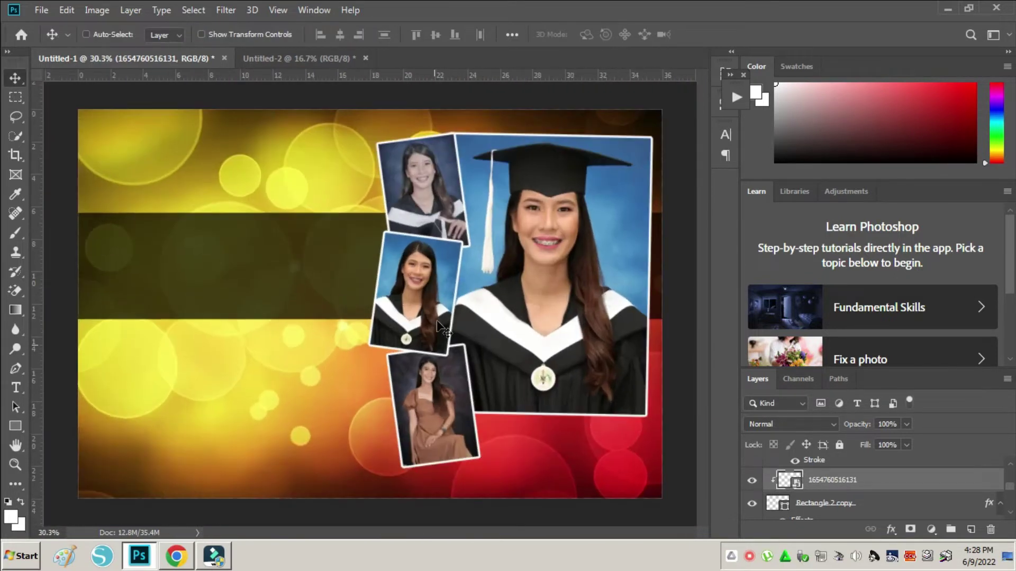
{"action": "scroll", "coordinate": [375, 309], "scroll_direction": "down", "scroll_amount": 1}
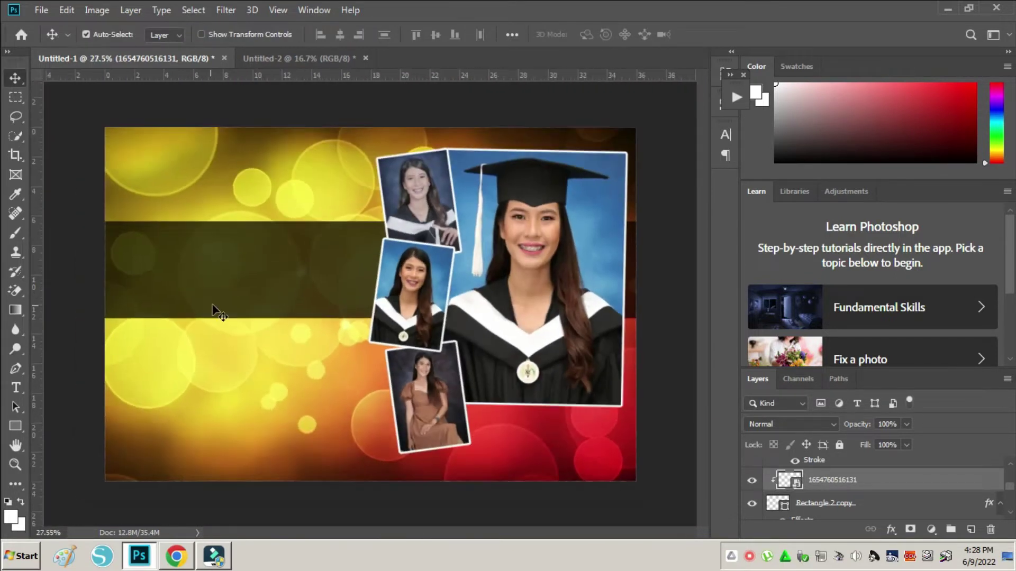
Step: Add a text layer above the dark band reading 'Congratulations'
{"action": "right_click", "coordinate": [167, 178]}
{"action": "left_click", "coordinate": [200, 186]}
{"action": "scroll", "coordinate": [148, 211], "scroll_direction": "up", "scroll_amount": 1}
{"action": "key", "text": "t"}
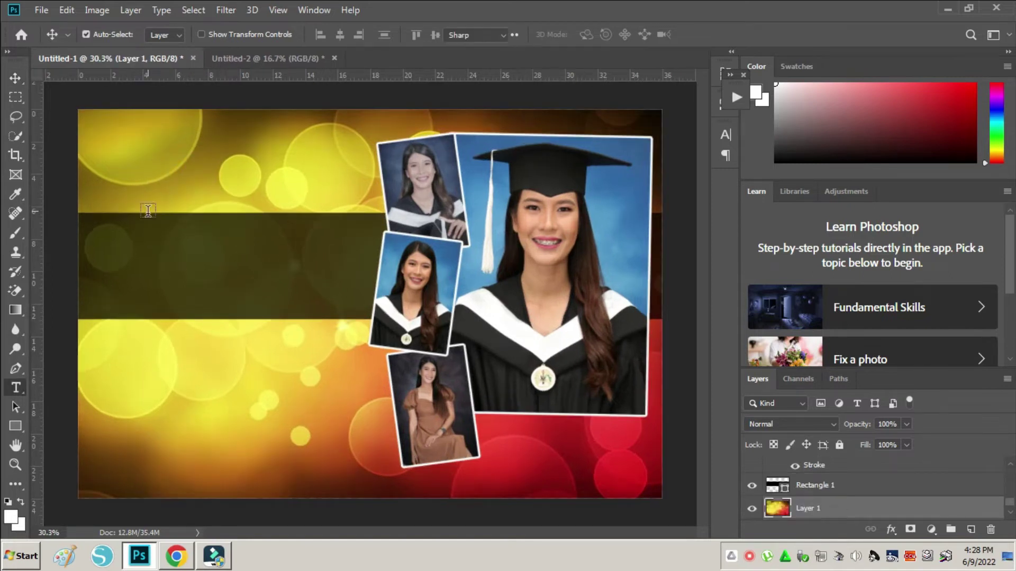
{"action": "left_click", "coordinate": [152, 186]}
{"action": "left_click", "coordinate": [213, 183]}
{"action": "key", "text": "ctrl+a"}
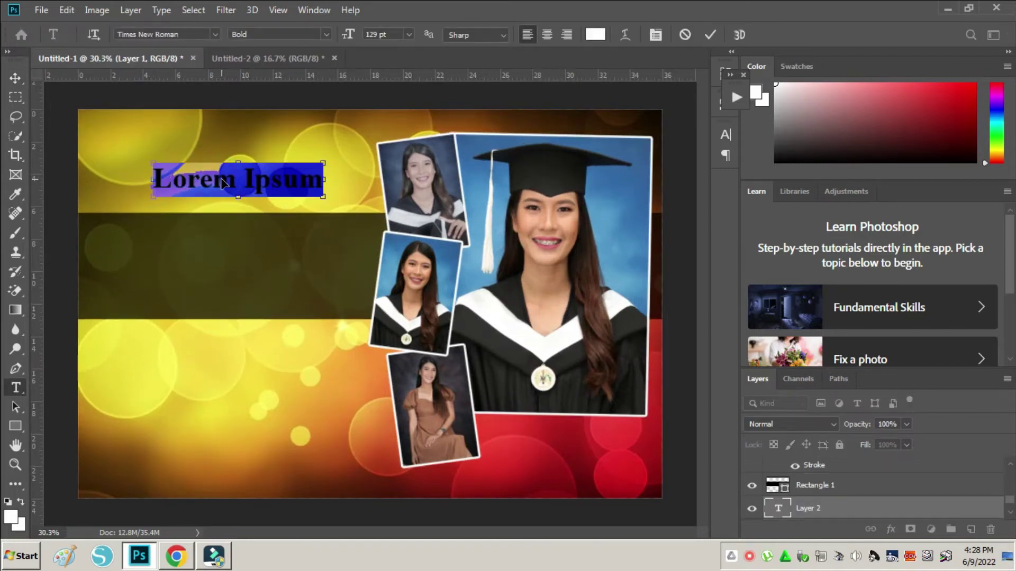
{"action": "type", "text": "Con"}
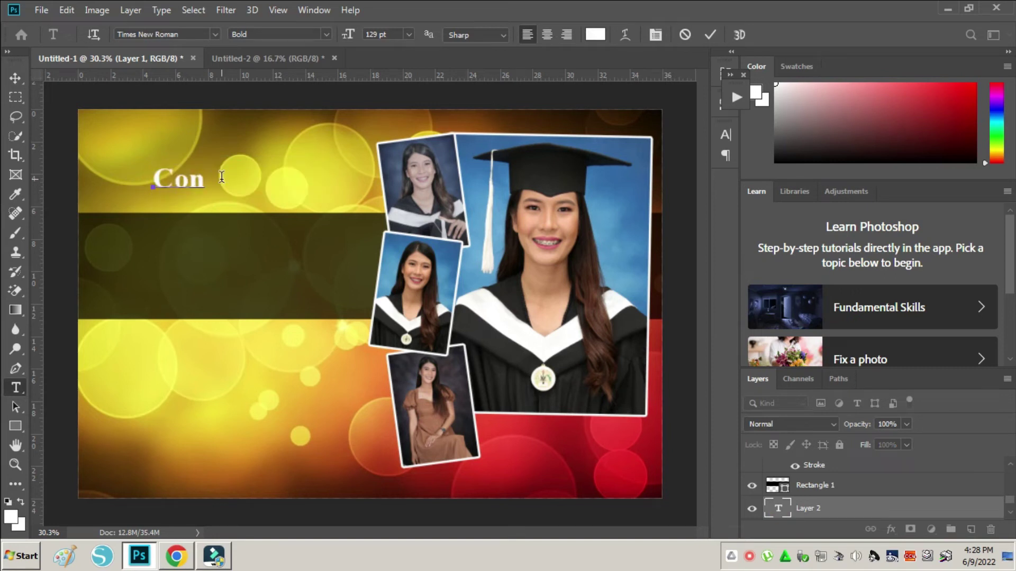
{"action": "type", "text": "gratulations!"}
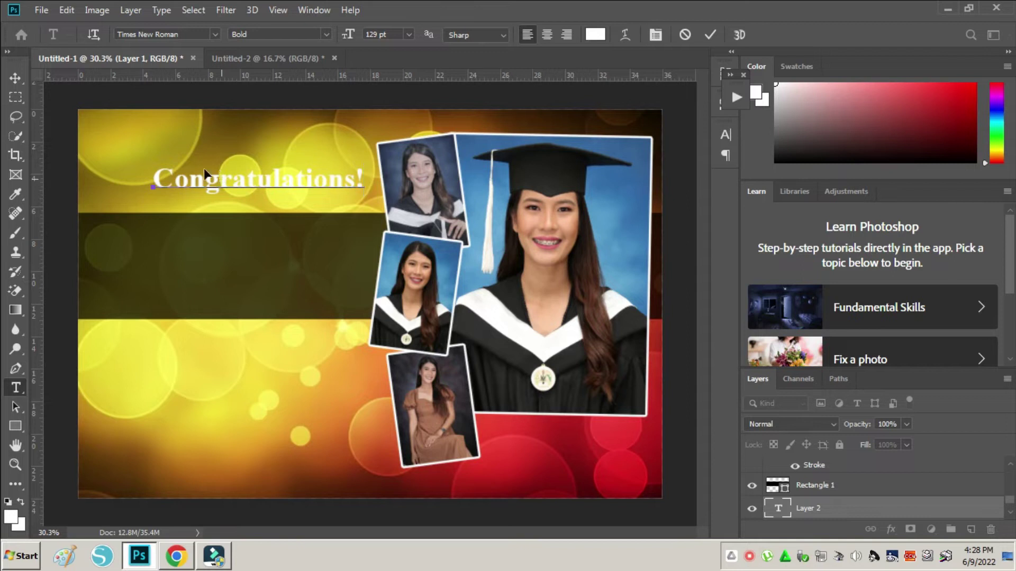
Step: Set the heading in the Feeling Lovely font and enlarge it to about 185 pt
{"action": "key", "text": "ctrl+a"}
{"action": "left_click", "coordinate": [215, 34]}
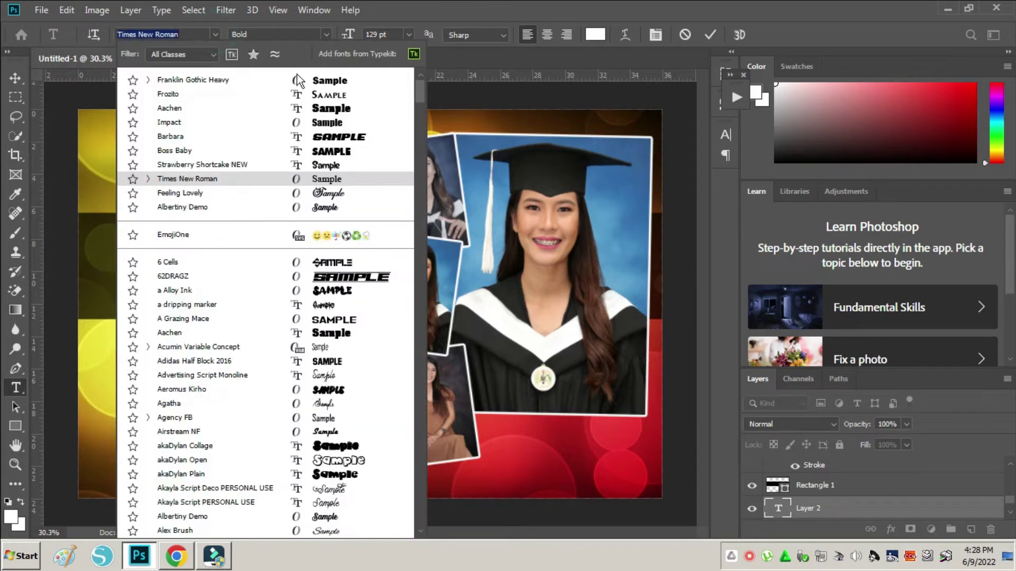
{"action": "left_click", "coordinate": [335, 196]}
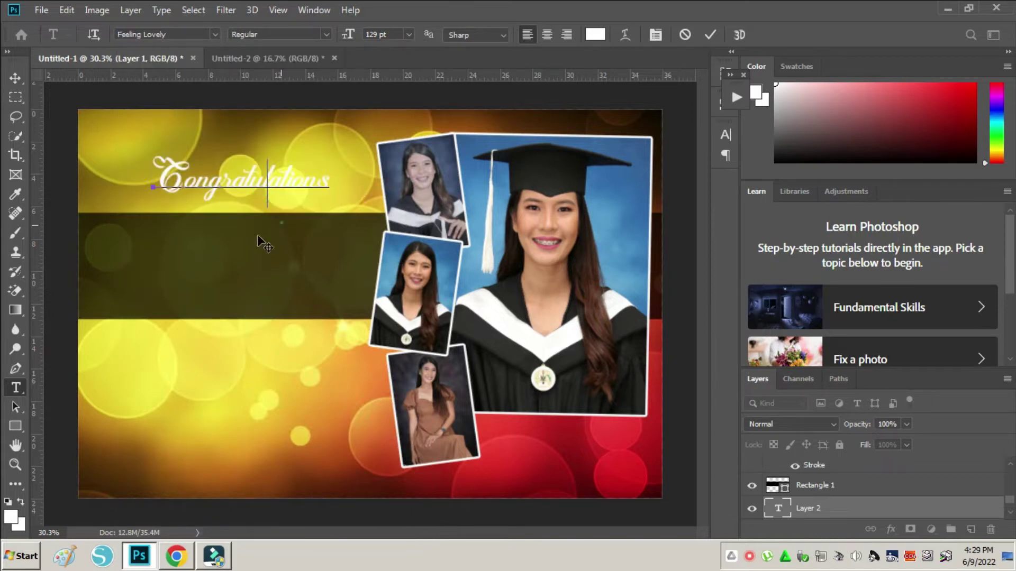
{"action": "left_click", "coordinate": [233, 257]}
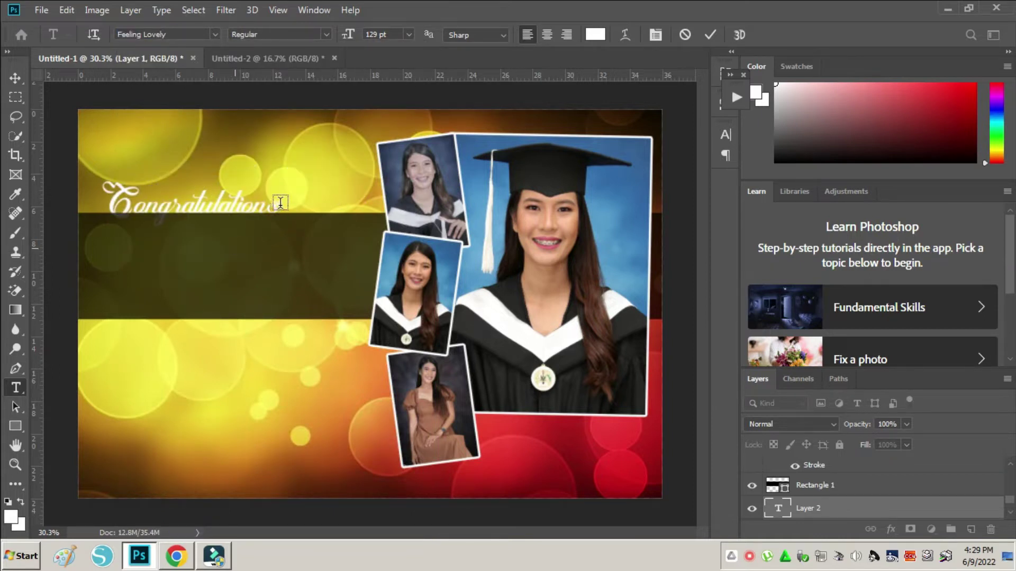
{"action": "key", "text": "ctrl+t"}
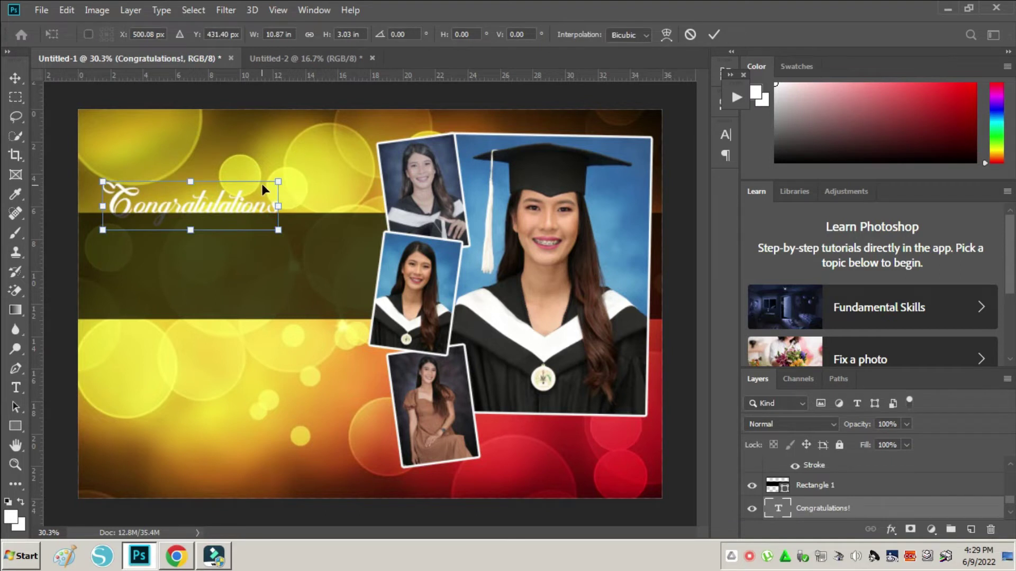
{"action": "left_click_drag", "start_coordinate": [299, 179], "coordinate": [370, 152]}
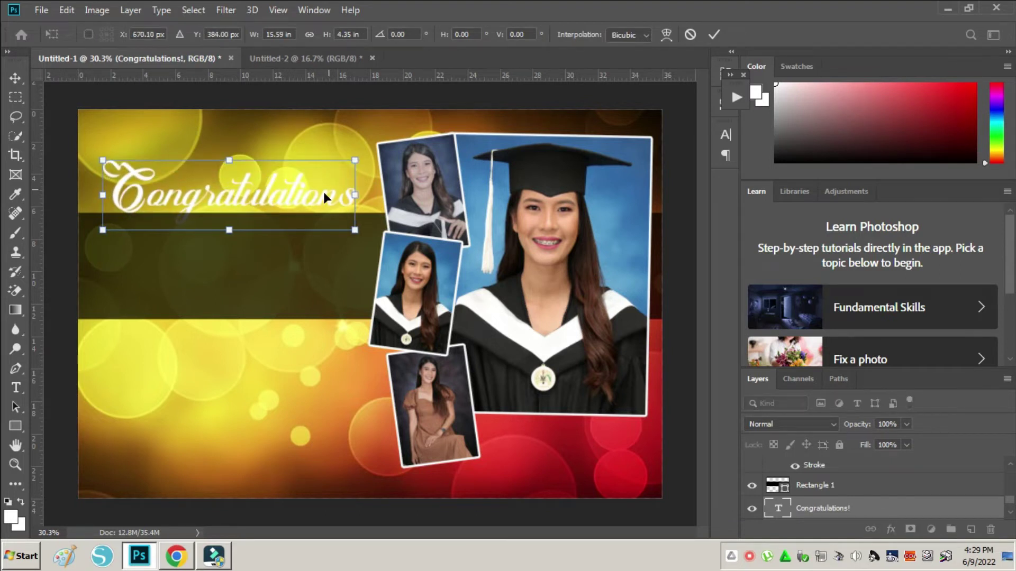
{"action": "key", "text": "Return"}
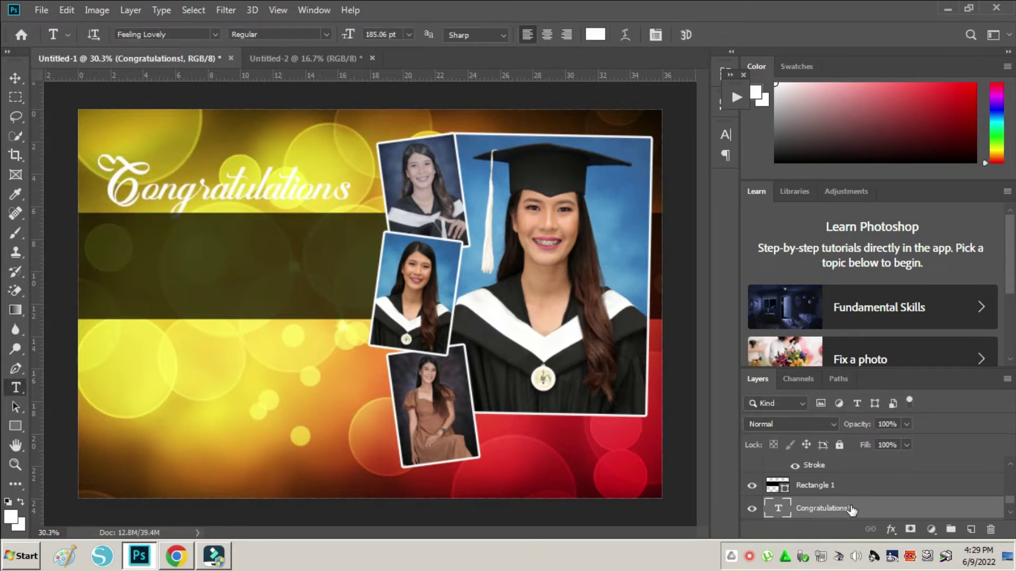
Step: Apply an orange-yellow Gradient Overlay to the Congratulations heading
{"action": "right_click", "coordinate": [852, 510]}
{"action": "left_click", "coordinate": [722, 21]}
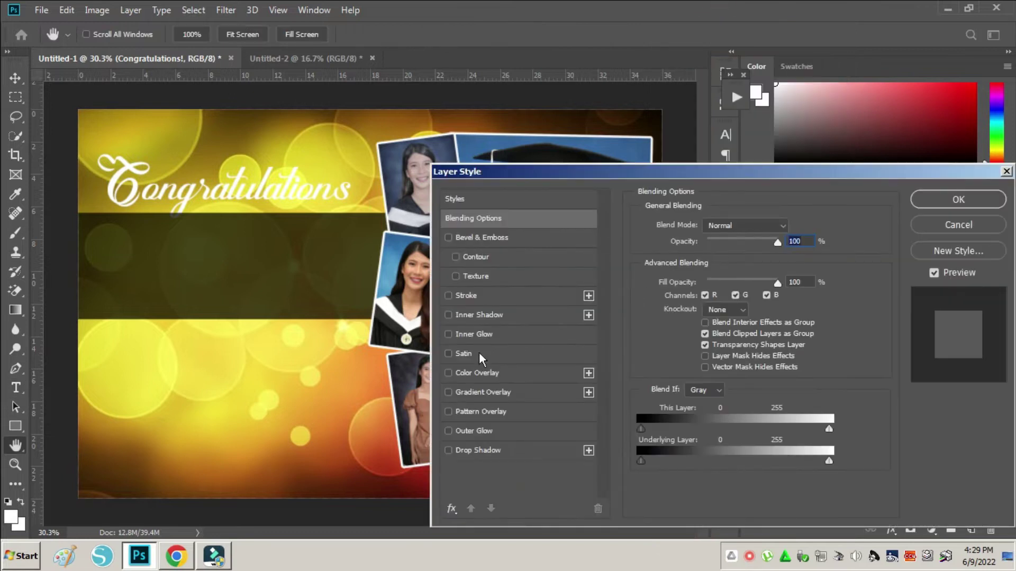
{"action": "left_click", "coordinate": [523, 392]}
{"action": "left_click", "coordinate": [775, 259]}
{"action": "left_click", "coordinate": [682, 314]}
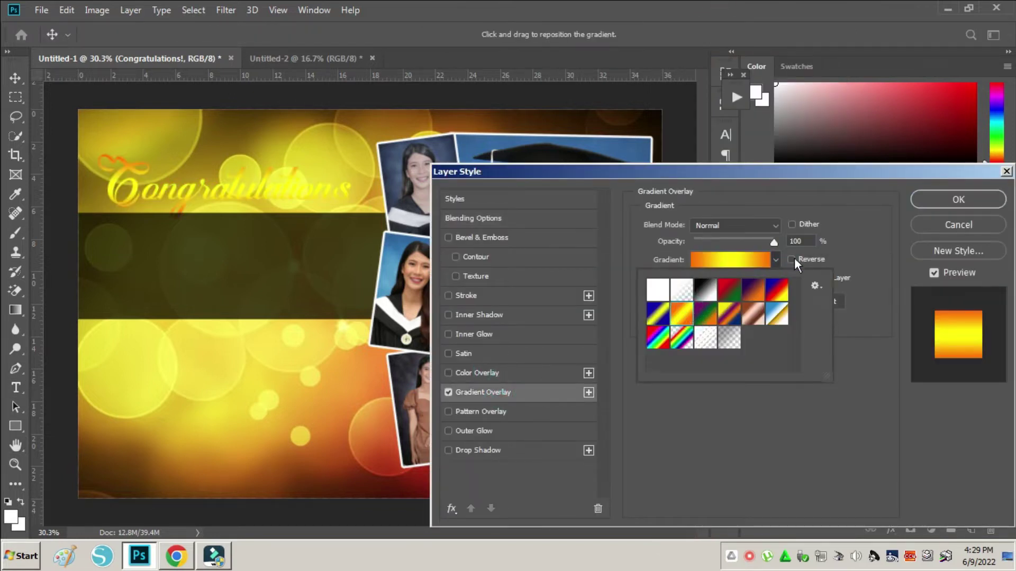
Step: Add a thin near-black Stroke outline around the heading
{"action": "left_click", "coordinate": [477, 296]}
{"action": "left_click", "coordinate": [672, 331]}
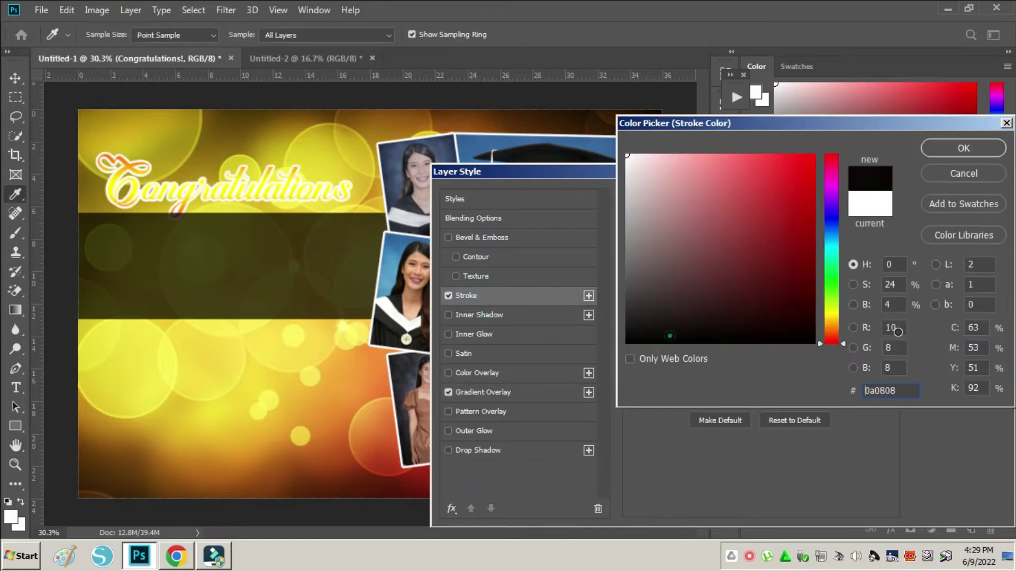
{"action": "left_click_drag", "start_coordinate": [898, 331], "coordinate": [900, 330]}
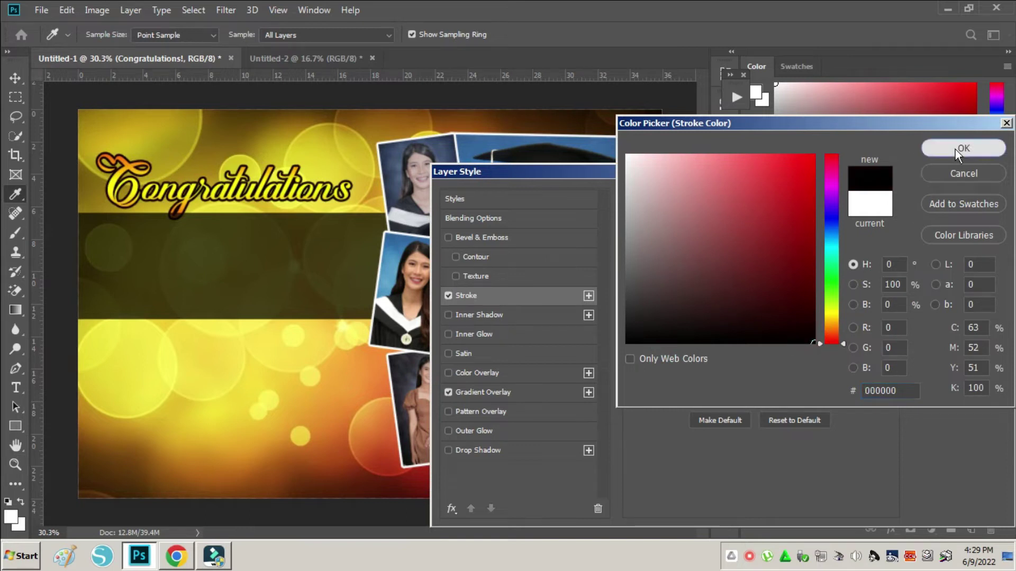
{"action": "left_click", "coordinate": [961, 149]}
{"action": "left_click_drag", "start_coordinate": [702, 227], "coordinate": [696, 232]}
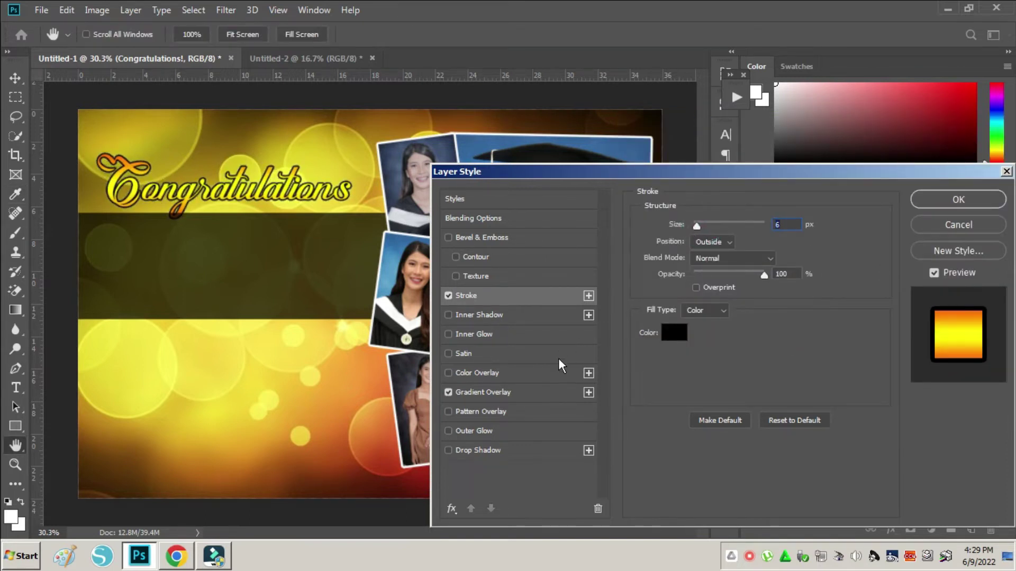
Step: Add a 79 px white Outer Glow and apply the layer styles
{"action": "left_click", "coordinate": [486, 430]}
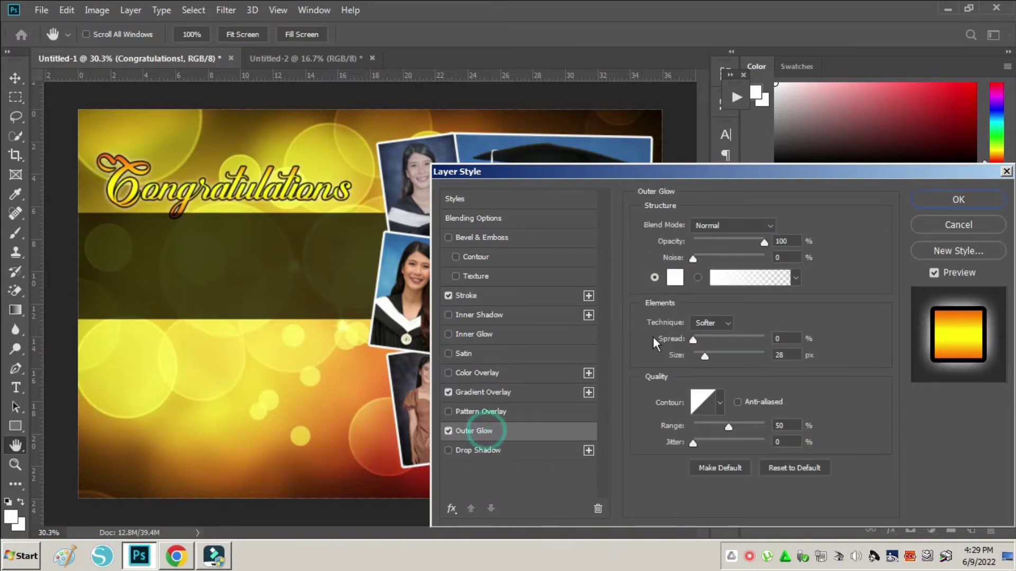
{"action": "left_click", "coordinate": [717, 353]}
{"action": "left_click", "coordinate": [763, 241]}
{"action": "left_click", "coordinate": [694, 339]}
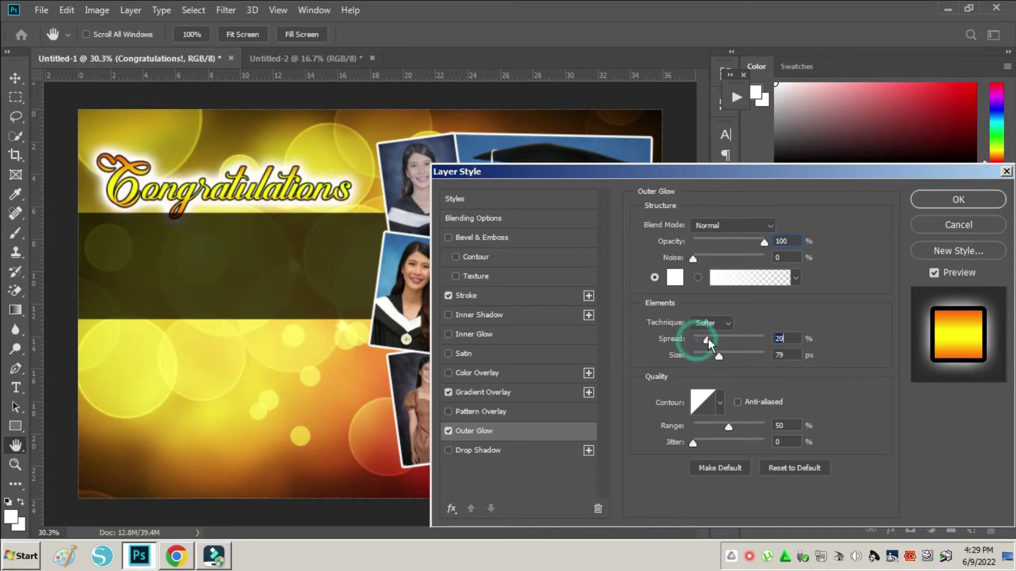
{"action": "left_click", "coordinate": [717, 356]}
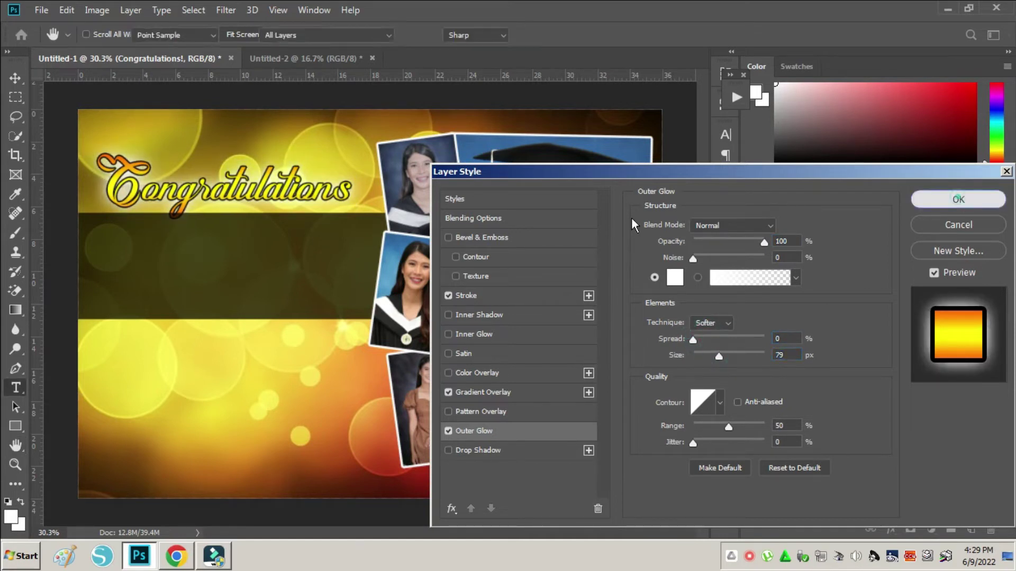
{"action": "left_click", "coordinate": [958, 199]}
{"action": "left_click", "coordinate": [158, 34]}
{"action": "type", "text": "v"}
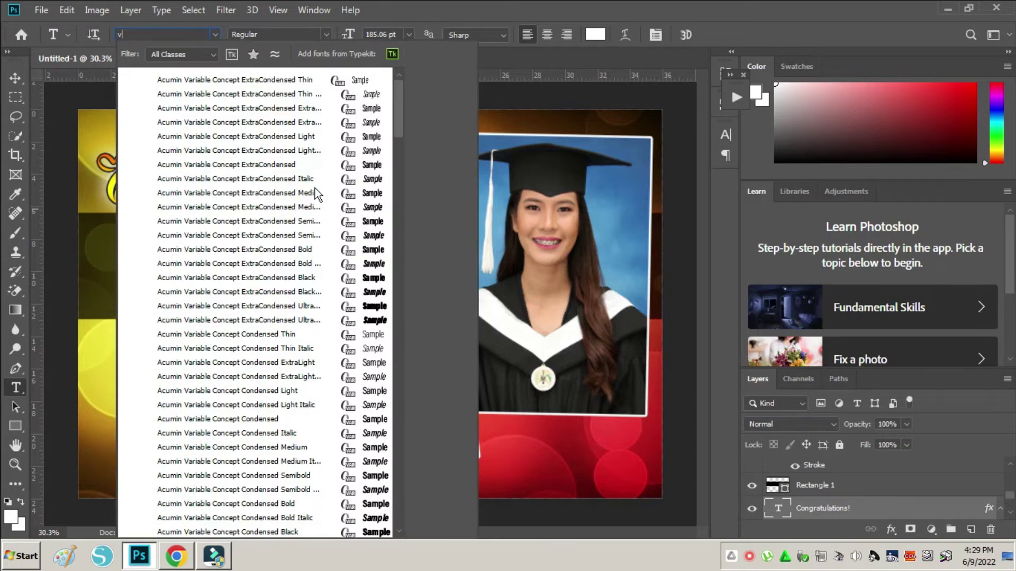
{"action": "key", "text": "Down"}
{"action": "key", "text": "Down"}
{"action": "key", "text": "Down"}
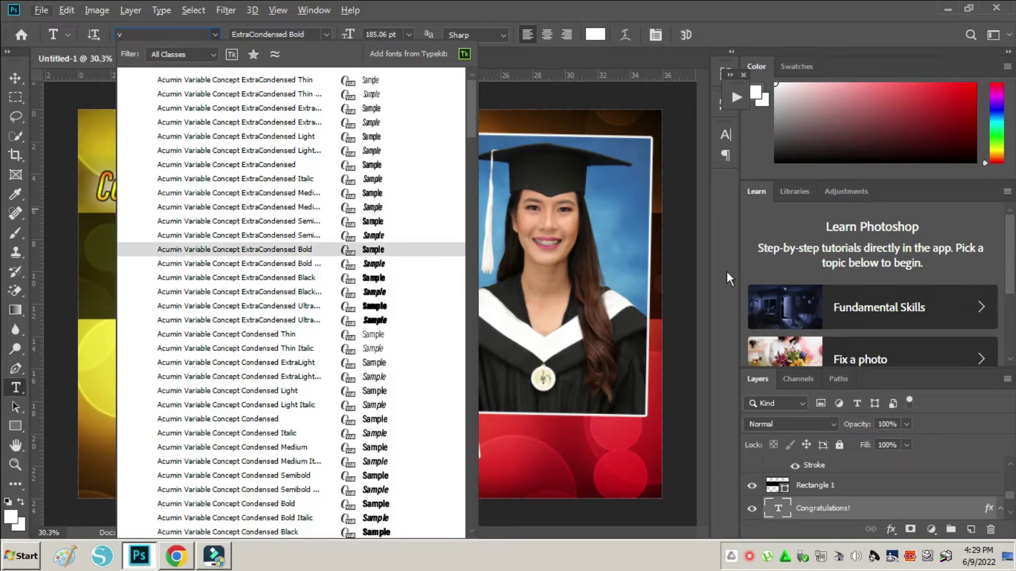
{"action": "left_click", "coordinate": [569, 211]}
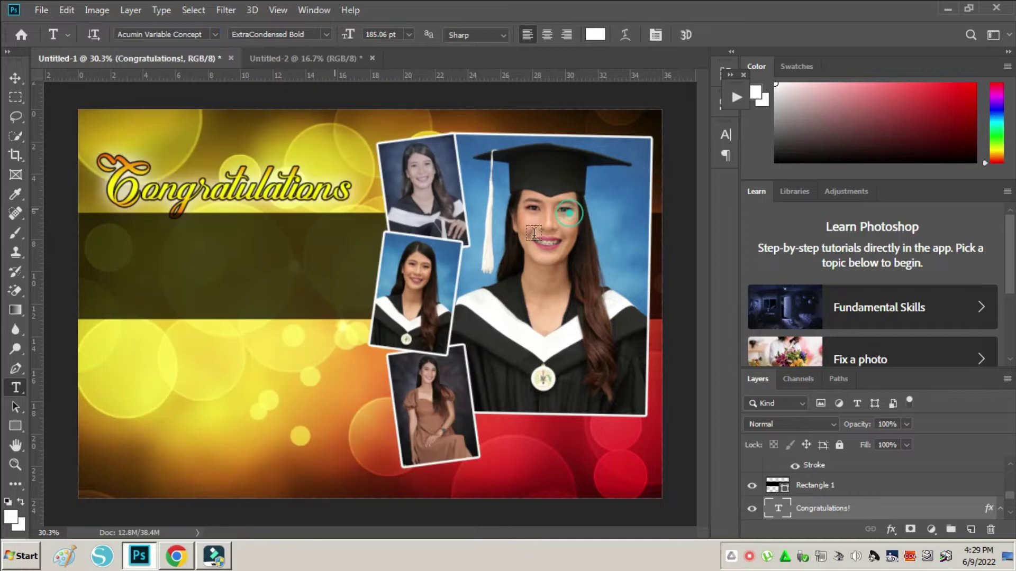
{"action": "left_click", "coordinate": [685, 36]}
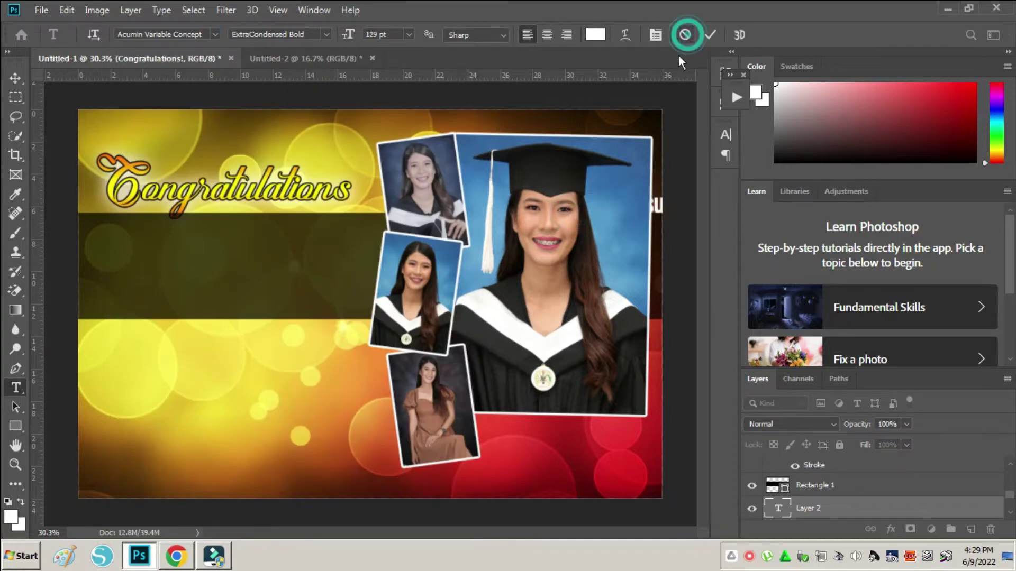
{"action": "key", "text": "v"}
Step: Duplicate the heading, place the copy below it at 30% opacity, and enlarge it across the top
{"action": "left_click_drag", "start_coordinate": [311, 200], "coordinate": [312, 181]}
{"action": "left_click_drag", "start_coordinate": [848, 478], "coordinate": [822, 482]}
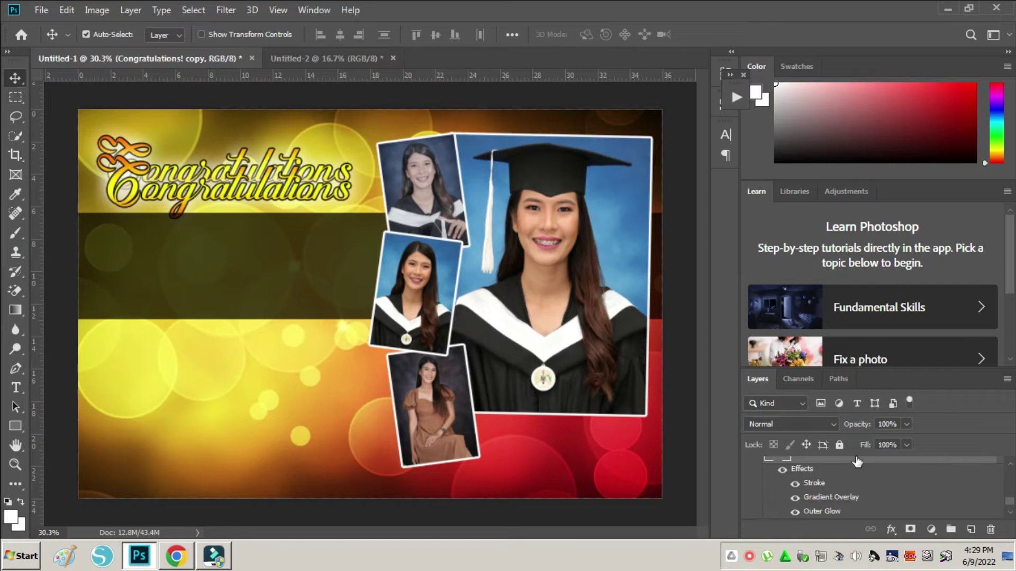
{"action": "right_click", "coordinate": [857, 462]}
{"action": "left_click", "coordinate": [742, 20]}
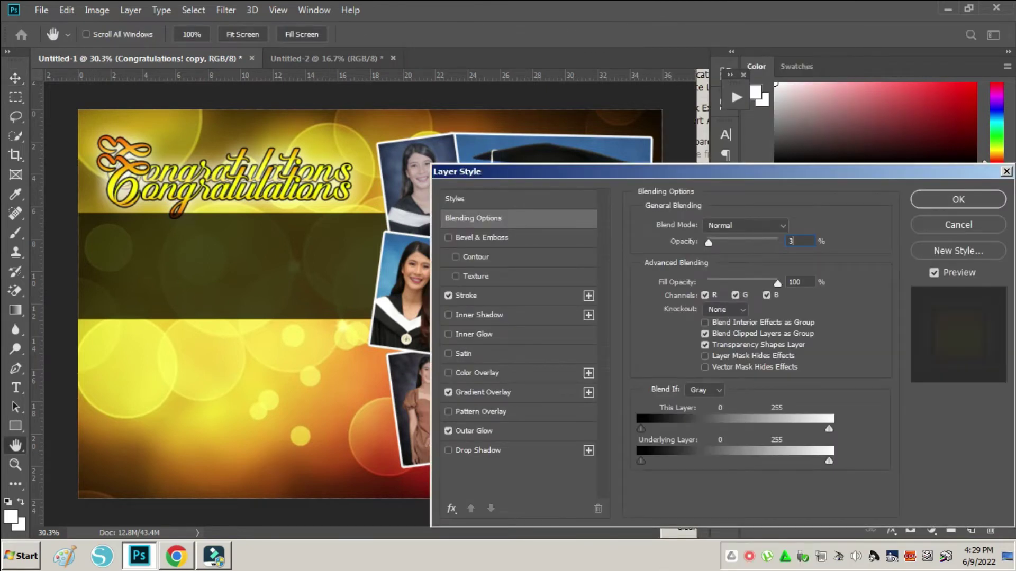
{"action": "type", "text": "30"}
{"action": "key", "text": "Return"}
{"action": "key", "text": "ctrl+t"}
{"action": "left_click_drag", "start_coordinate": [355, 170], "coordinate": [462, 163]}
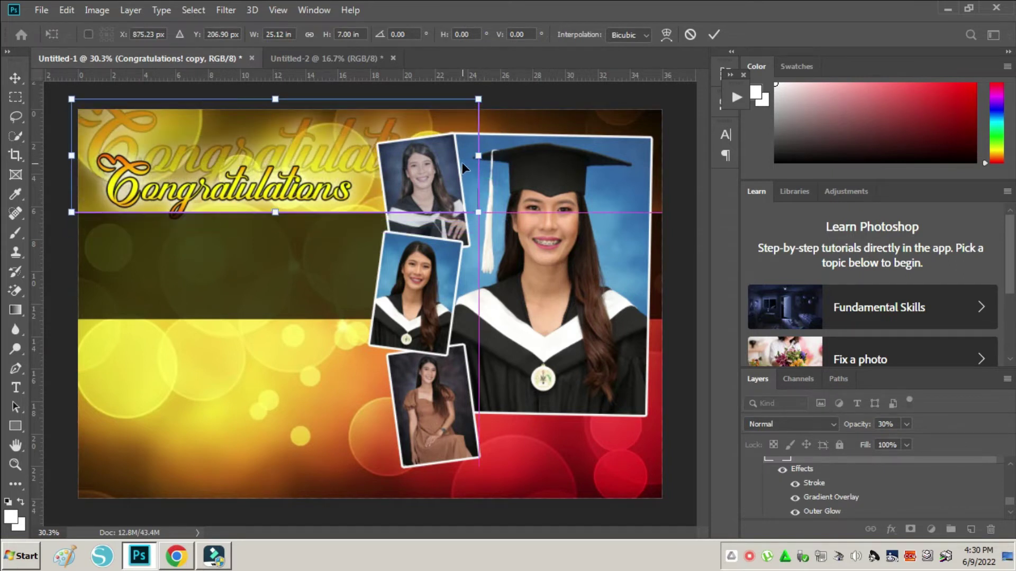
{"action": "key", "text": "Return"}
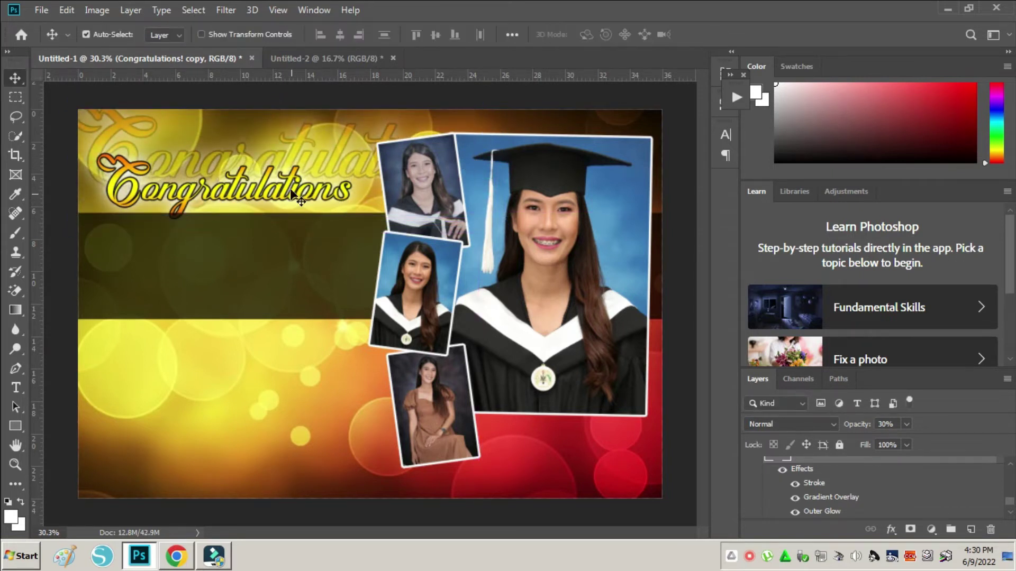
Step: Lower the heading copy's opacity to 14%
{"action": "right_click", "coordinate": [897, 466]}
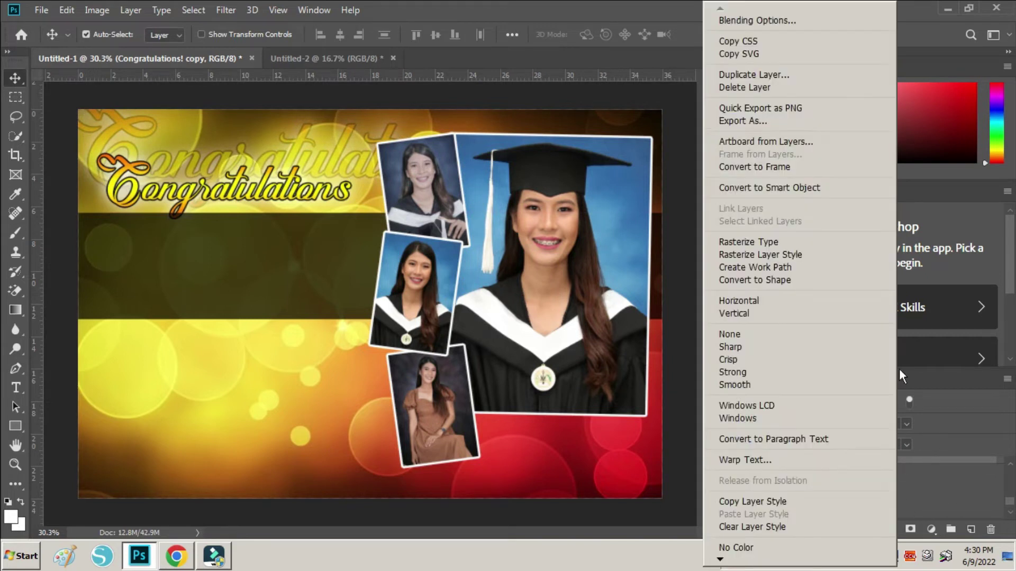
{"action": "left_click", "coordinate": [804, 14]}
{"action": "key", "text": "Down"}
{"action": "key", "text": "Down"}
{"action": "key", "text": "Down"}
{"action": "key", "text": "Down"}
{"action": "key", "text": "Down"}
{"action": "key", "text": "Down"}
{"action": "key", "text": "Return"}
Step: Nudge the main Congratulations heading slightly upward
{"action": "right_click", "coordinate": [319, 189]}
{"action": "left_click", "coordinate": [334, 199]}
{"action": "left_click_drag", "start_coordinate": [319, 190], "coordinate": [321, 184]}
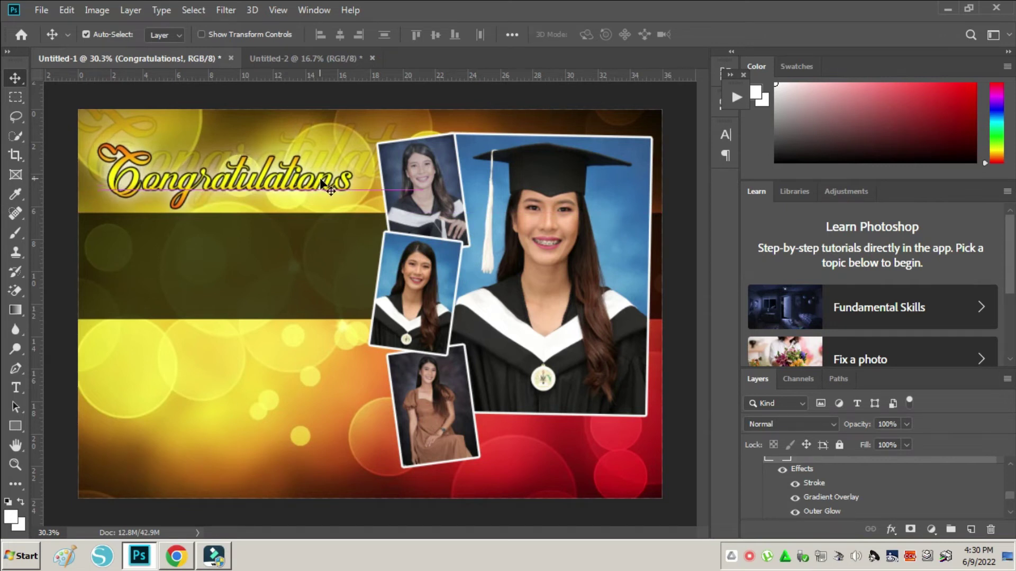
Step: Add an exclamation mark to the heading so it reads 'Congratulations!'
{"action": "key", "text": "t"}
{"action": "left_click", "coordinate": [350, 185]}
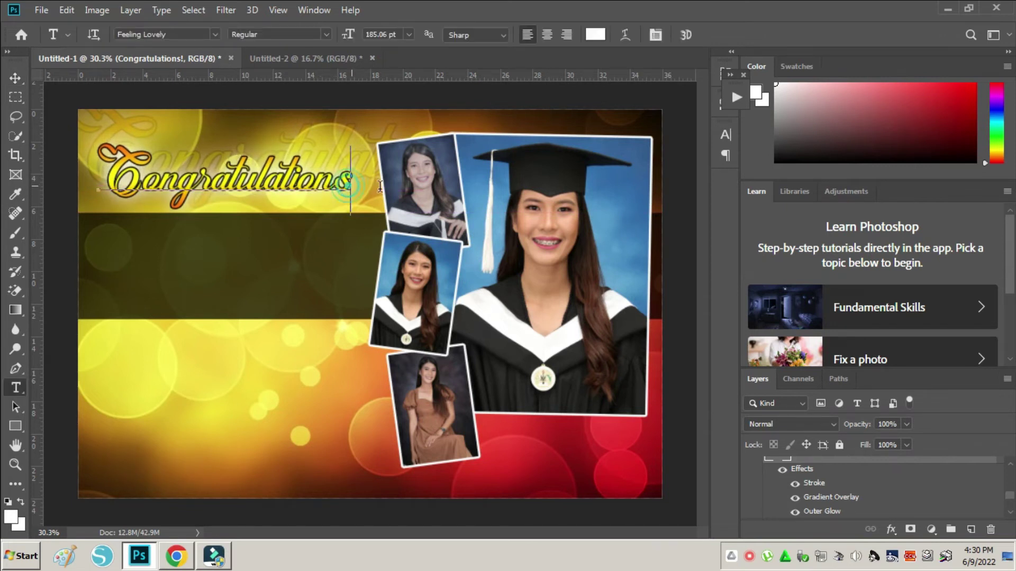
{"action": "left_click", "coordinate": [355, 169]}
{"action": "left_click", "coordinate": [216, 35]}
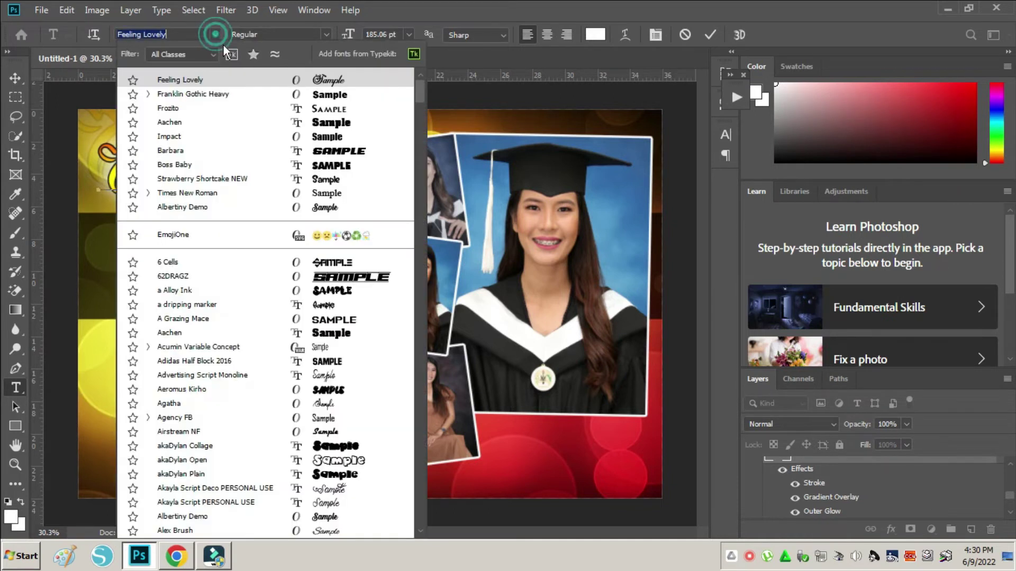
{"action": "left_click", "coordinate": [329, 94]}
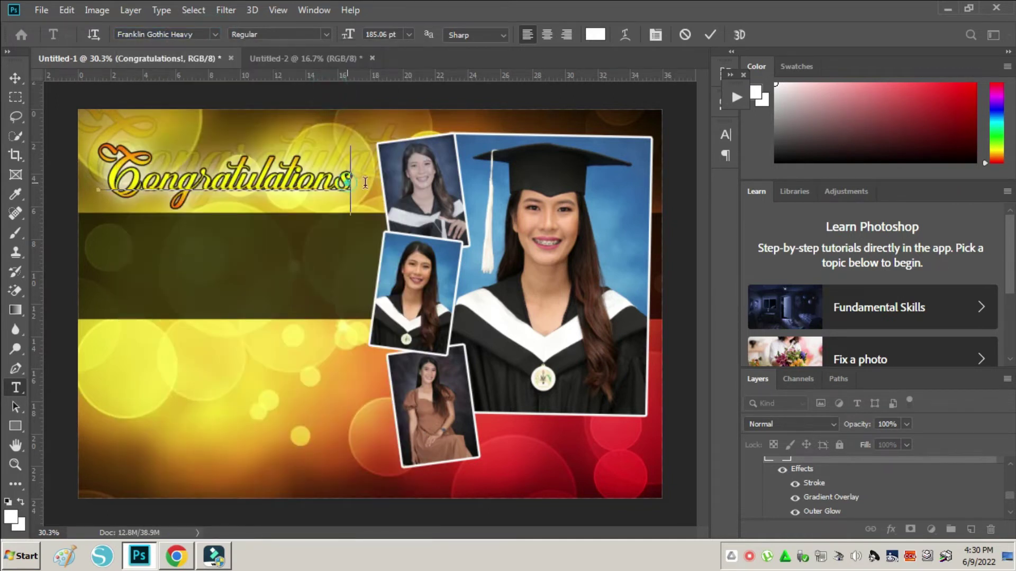
{"action": "type", "text": "!"}
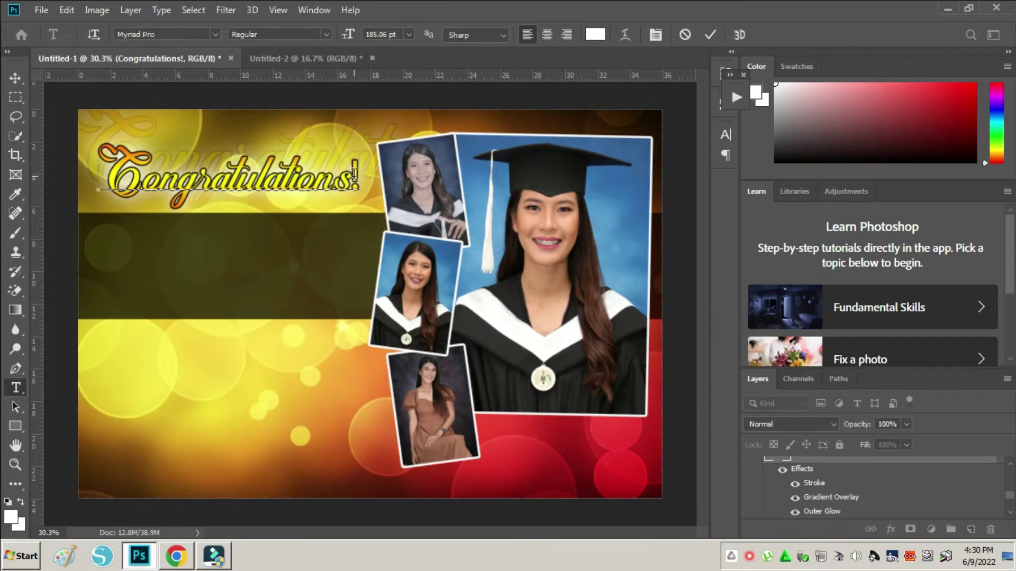
{"action": "key", "text": "ctrl+Return"}
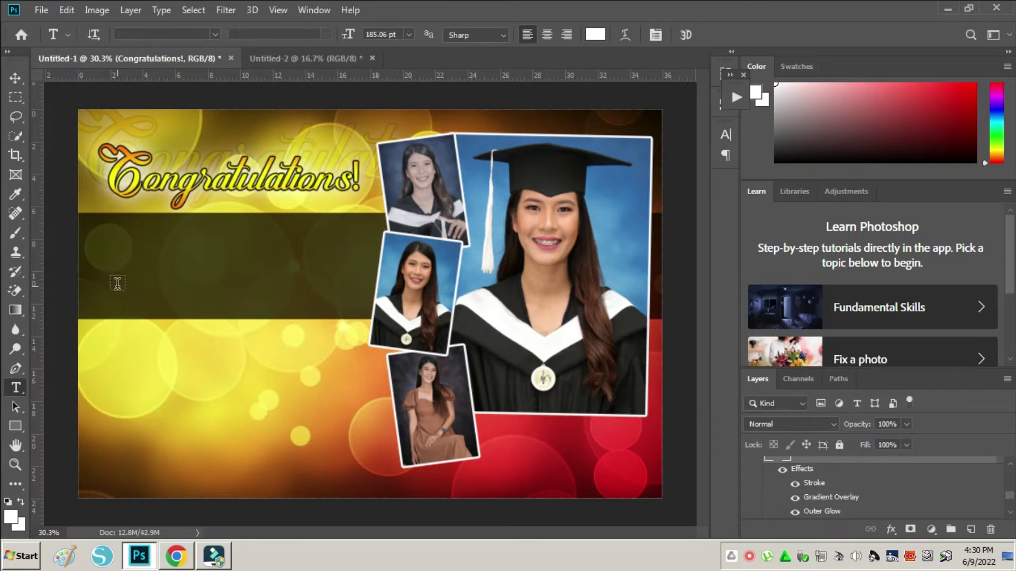
{"action": "left_click", "coordinate": [118, 285]}
Step: Replace the dark-band placeholder with the graduate's given names in white, resized to fit
{"action": "key", "text": "ctrl+Return"}
{"action": "scroll", "coordinate": [825, 478], "scroll_direction": "up", "scroll_amount": 3}
{"action": "scroll", "coordinate": [873, 487], "scroll_direction": "down", "scroll_amount": 2}
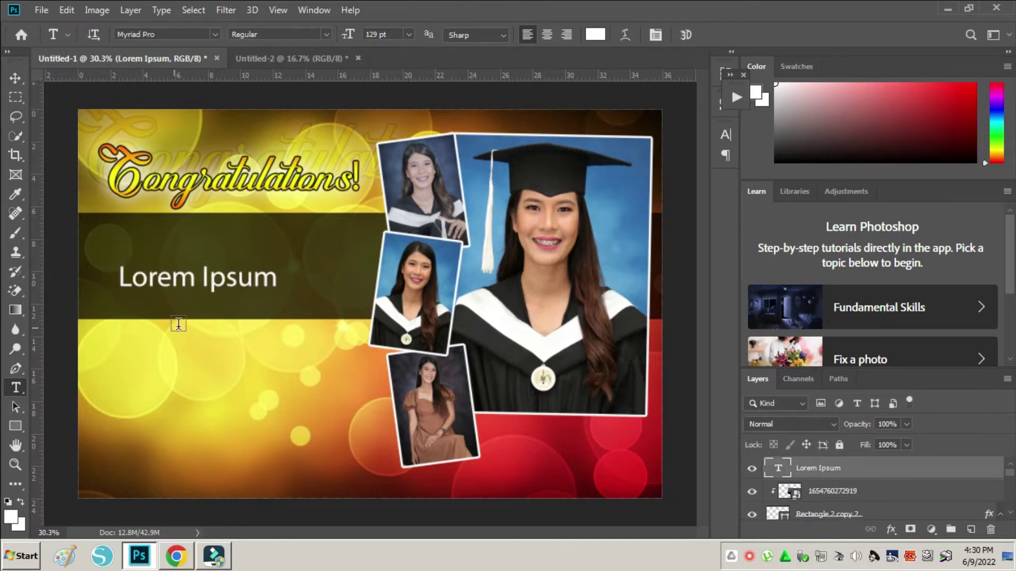
{"action": "triple_click", "coordinate": [196, 284]}
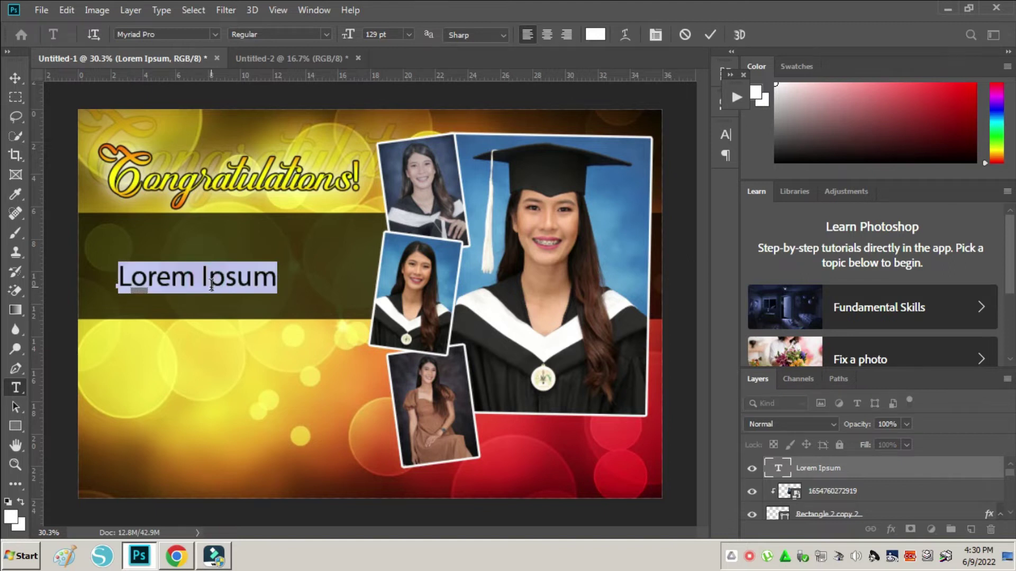
{"action": "type", "text": "Michelle"}
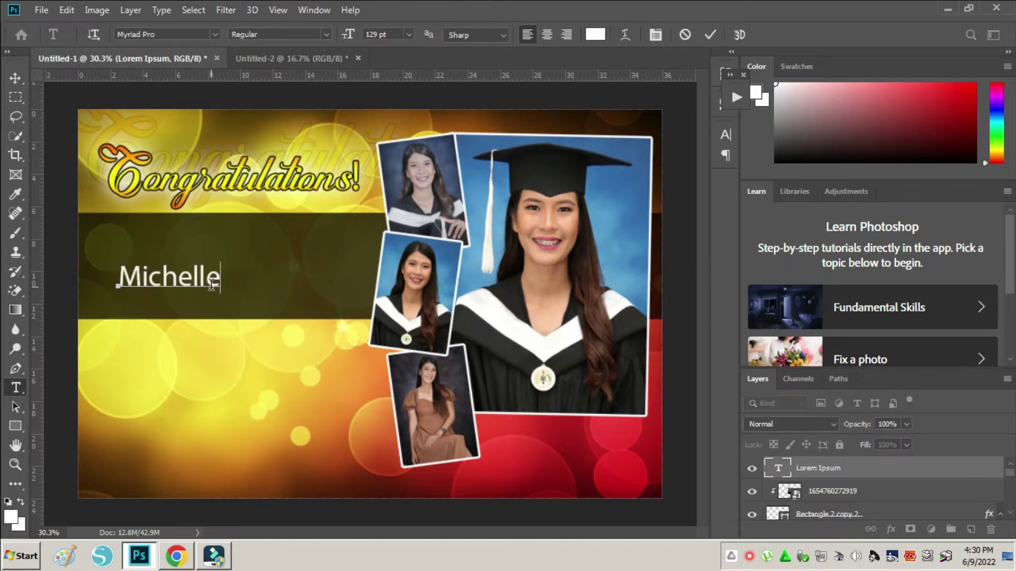
{"action": "type", "text": " An"}
{"action": "key", "text": "ctrl+Return"}
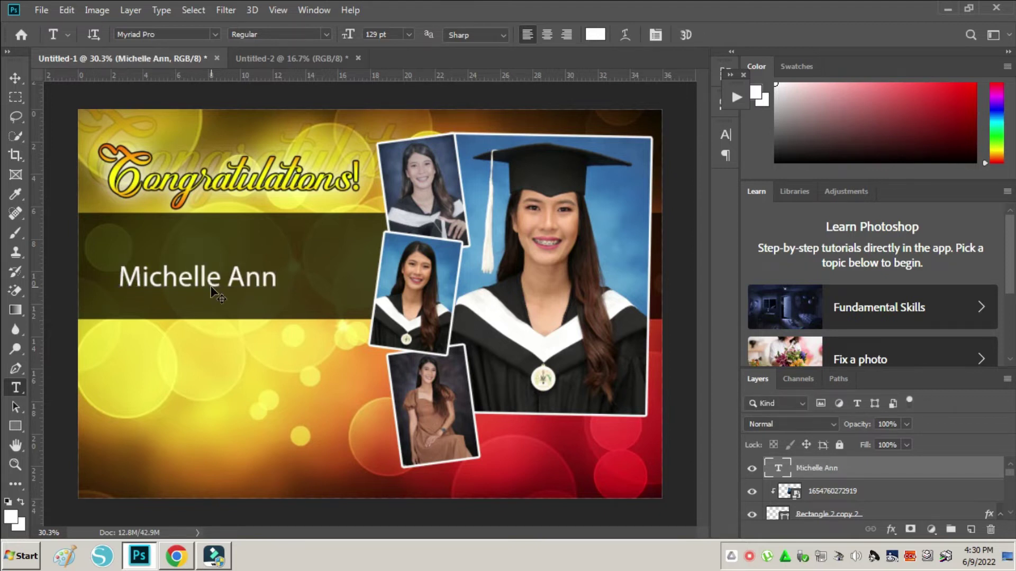
{"action": "key", "text": "ctrl+t"}
{"action": "mouse_move", "coordinate": [277, 274]}
{"action": "left_mouse_down"}
{"action": "mouse_move", "coordinate": [348, 271]}
{"action": "mouse_move", "coordinate": [315, 262]}
{"action": "left_mouse_up"}
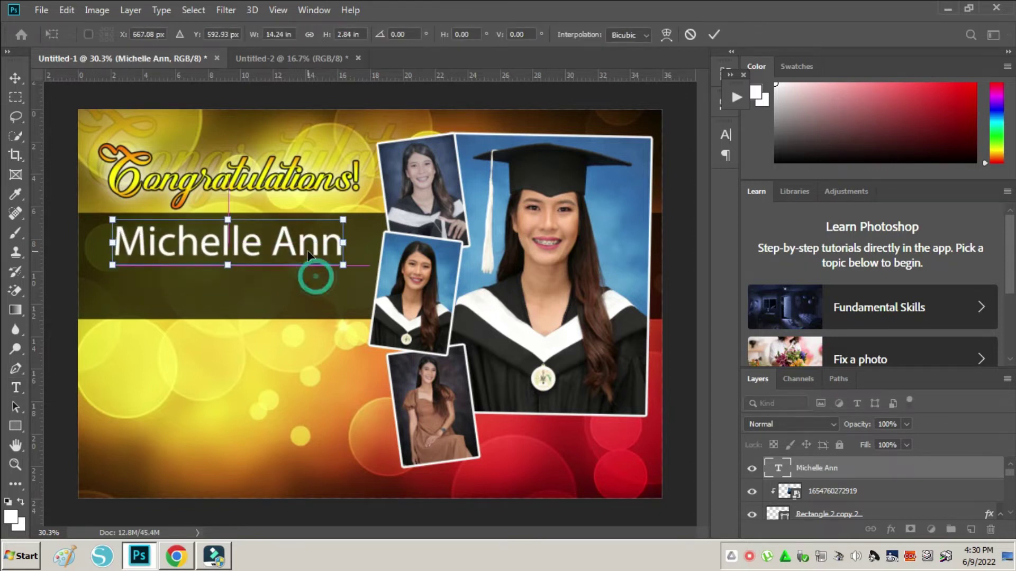
{"action": "mouse_move", "coordinate": [228, 221]}
{"action": "left_mouse_down"}
{"action": "mouse_move", "coordinate": [228, 269]}
{"action": "mouse_move", "coordinate": [198, 291]}
{"action": "left_mouse_up"}
{"action": "key", "text": "Return"}
Step: Change the duplicated name line to the graduate's surnames and widen it
{"action": "double_click", "coordinate": [195, 289]}
{"action": "key", "text": "ctrl+a"}
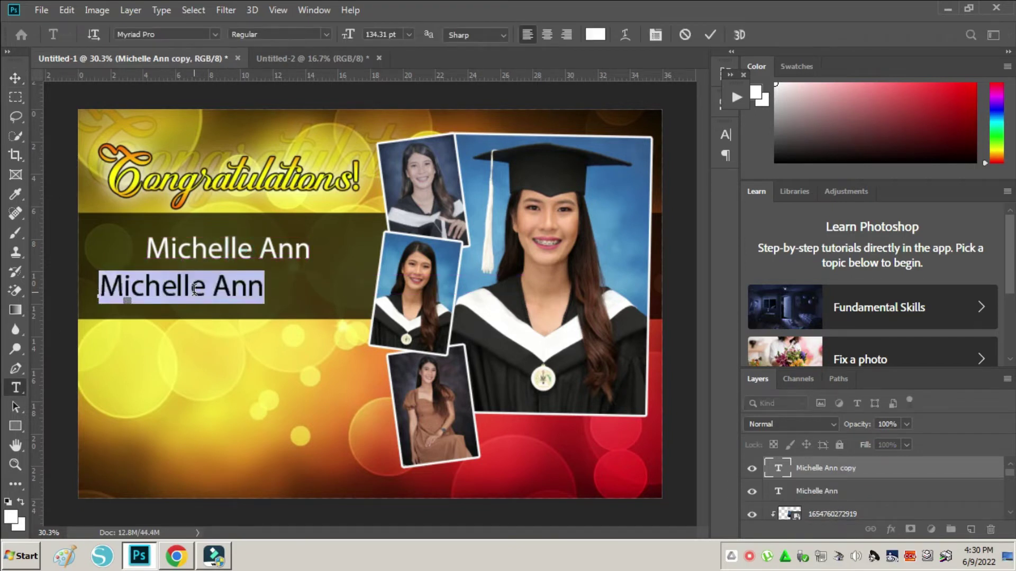
{"action": "type", "text": "Marcos"}
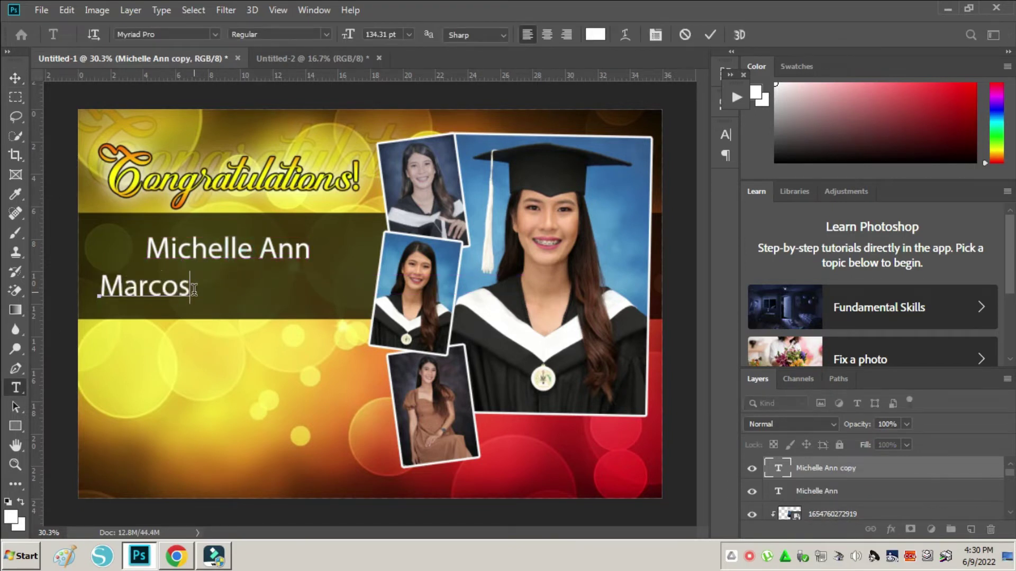
{"action": "type", "text": " Ba"}
{"action": "type", "text": "lauro"}
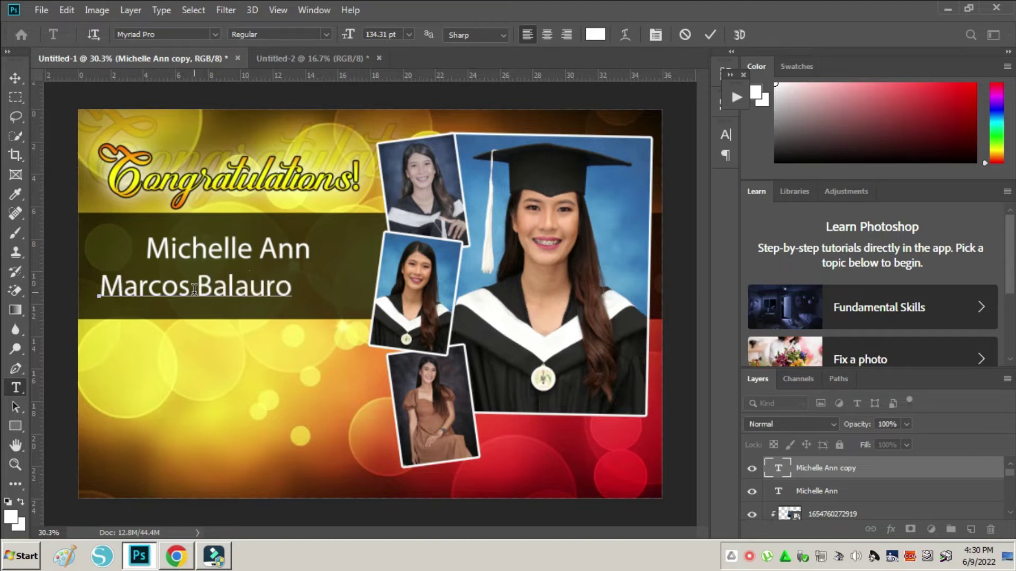
{"action": "key", "text": "ctrl+Return"}
{"action": "key", "text": "ctrl+t"}
{"action": "left_click_drag", "start_coordinate": [293, 292], "coordinate": [360, 287]}
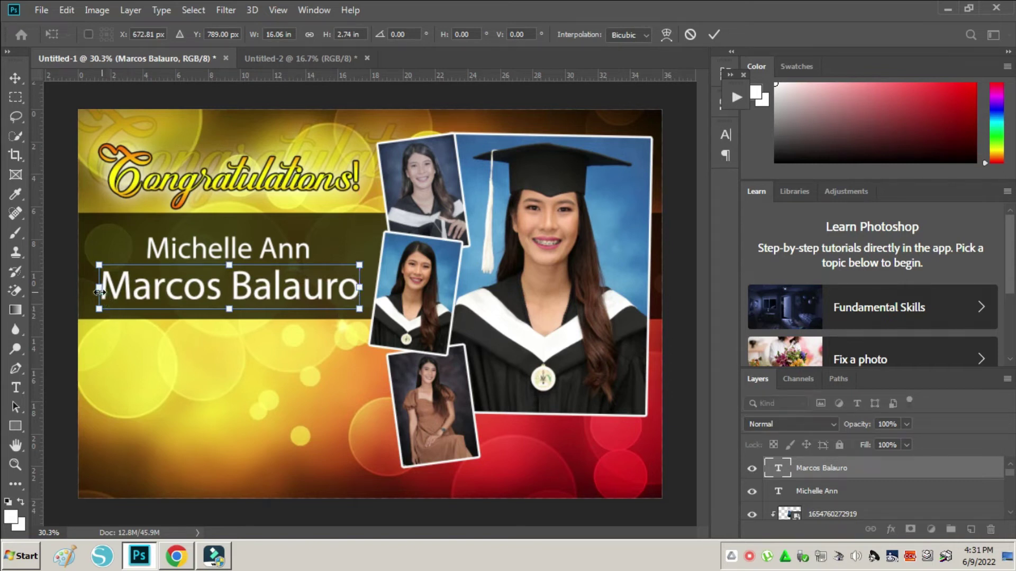
{"action": "left_click_drag", "start_coordinate": [99, 292], "coordinate": [88, 292]}
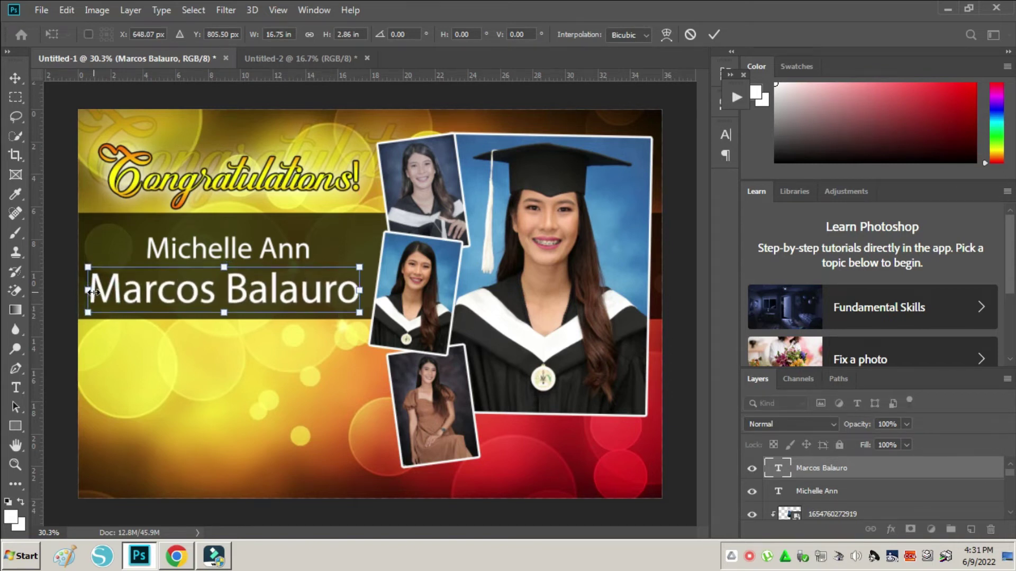
{"action": "key", "text": "Return"}
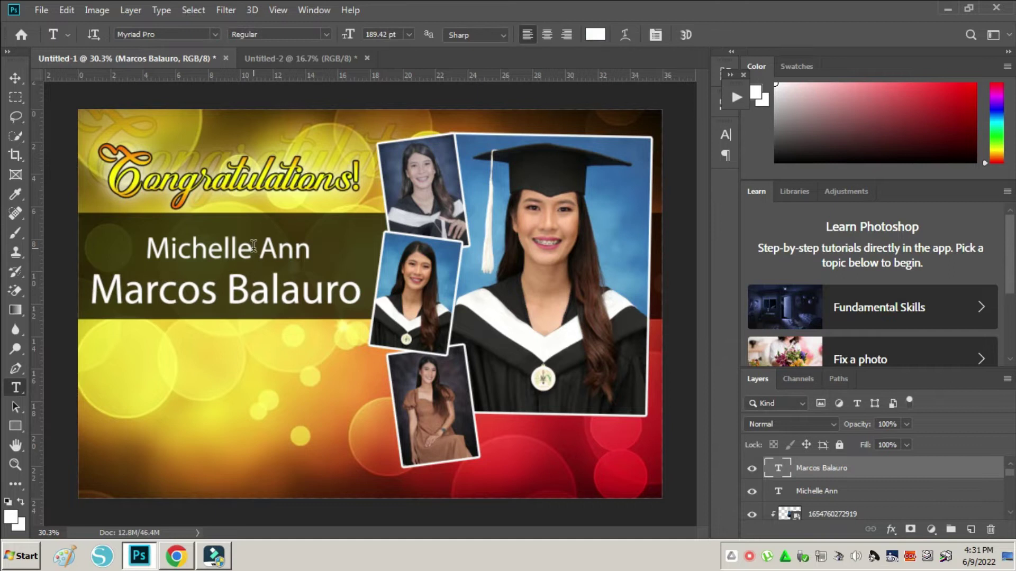
Step: Position the surname line directly beneath the given names
{"action": "left_click", "coordinate": [254, 246]}
{"action": "left_click", "coordinate": [15, 78]}
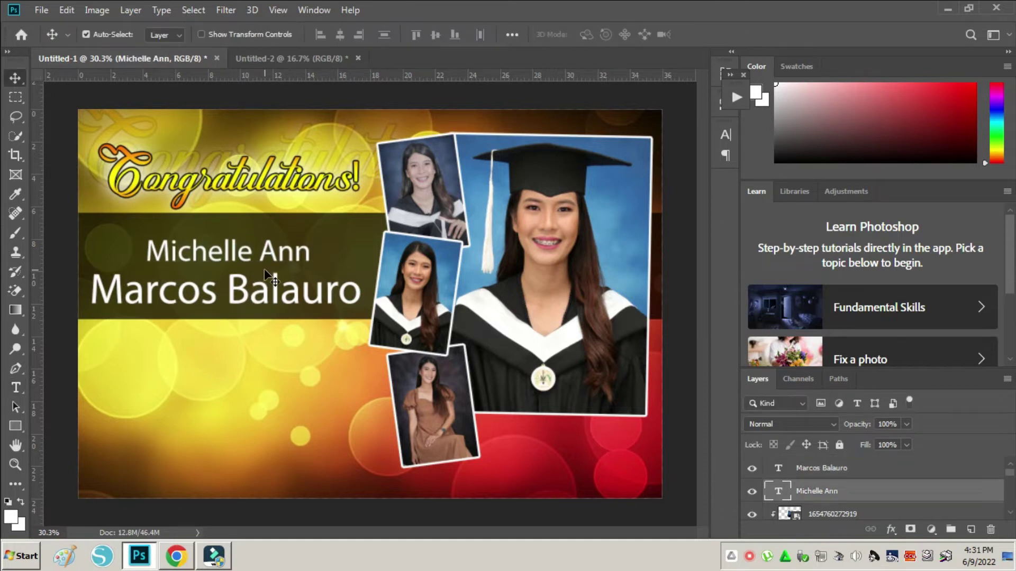
{"action": "right_click", "coordinate": [268, 292]}
{"action": "left_click", "coordinate": [290, 297]}
{"action": "left_click_drag", "start_coordinate": [292, 298], "coordinate": [289, 295]}
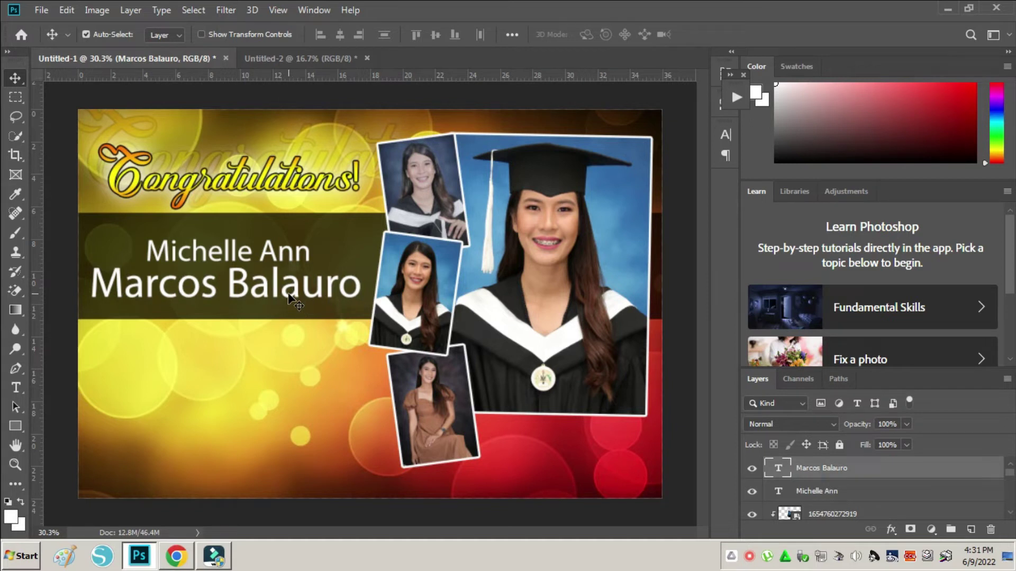
Step: Give the surname line a 6 px black Stroke and copy it onto the given-names line
{"action": "right_click", "coordinate": [288, 291]}
{"action": "left_click", "coordinate": [318, 295]}
{"action": "right_click", "coordinate": [882, 465]}
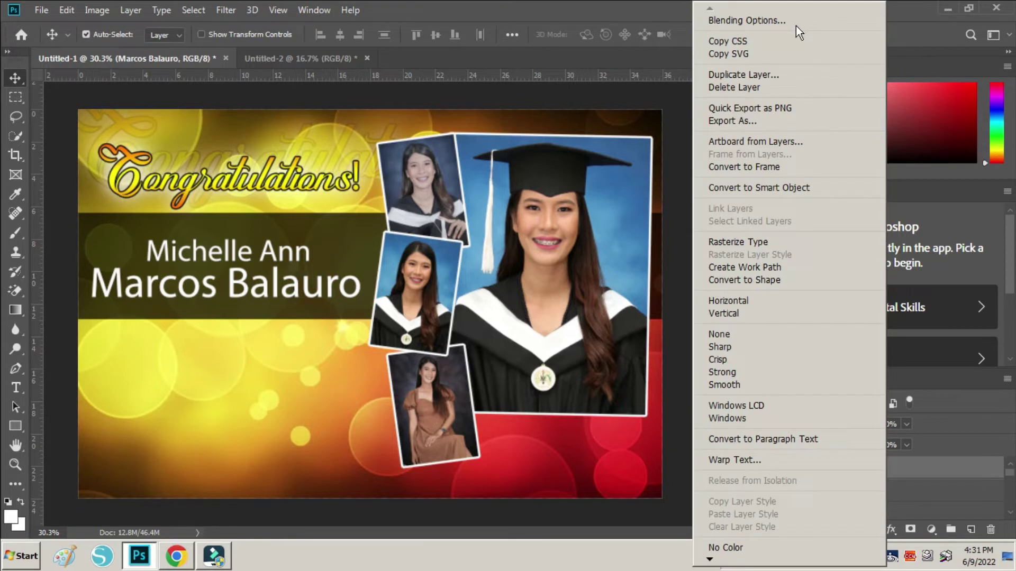
{"action": "left_click", "coordinate": [796, 23]}
{"action": "left_click", "coordinate": [478, 300]}
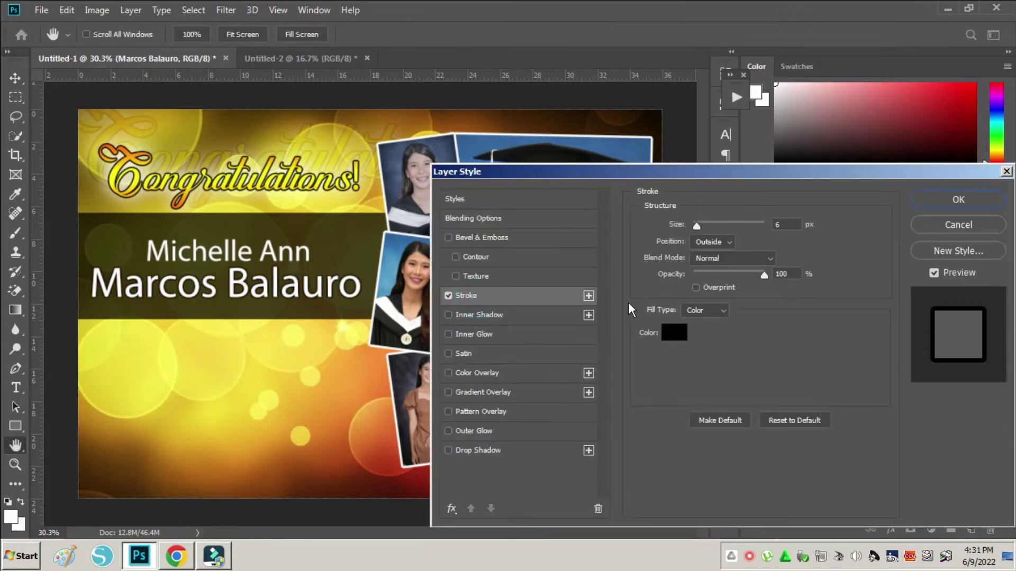
{"action": "left_click", "coordinate": [669, 339]}
{"action": "type", "text": "38679d"}
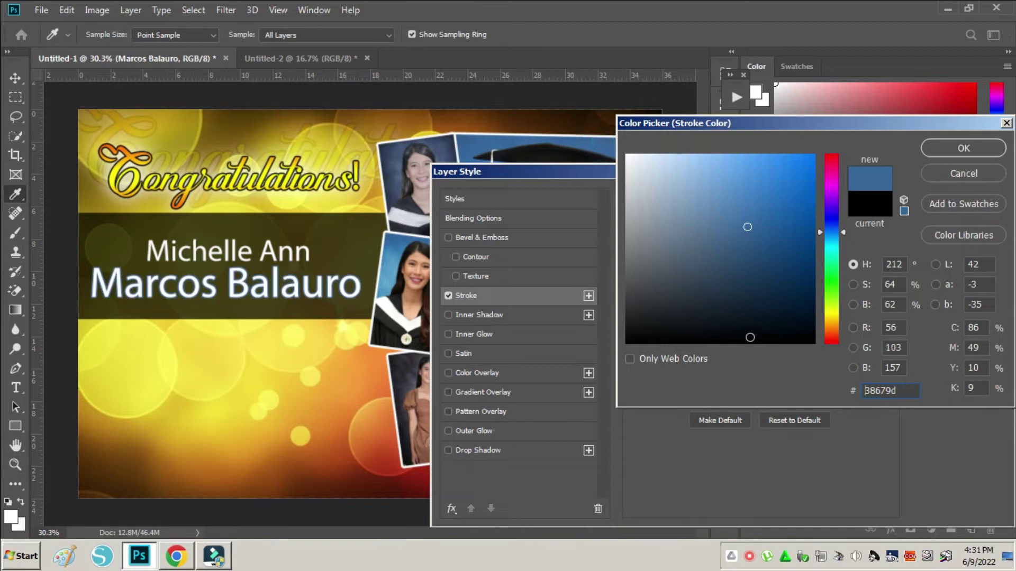
{"action": "left_click_drag", "start_coordinate": [750, 338], "coordinate": [819, 349]}
{"action": "left_click", "coordinate": [938, 151]}
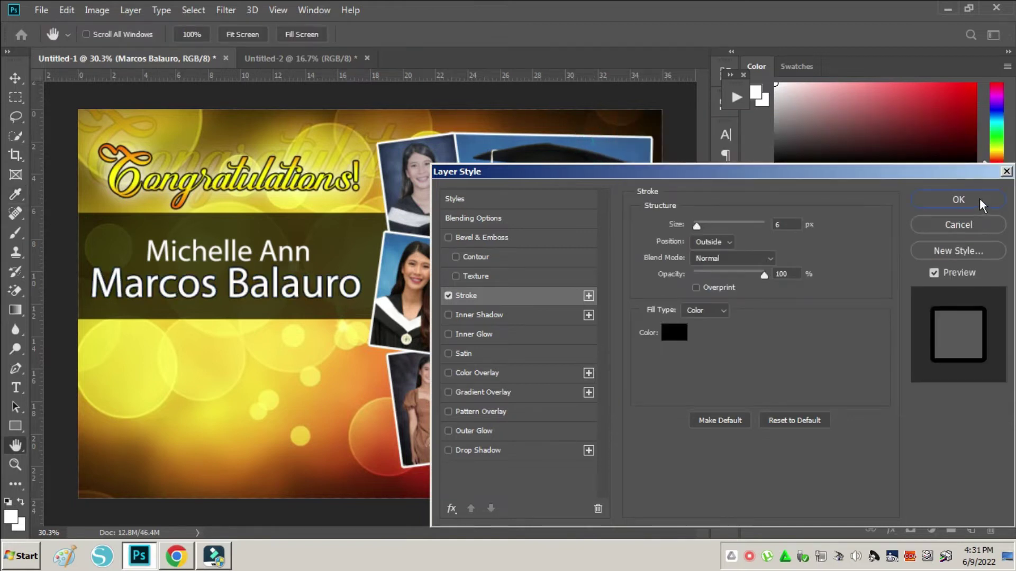
{"action": "left_click", "coordinate": [979, 198]}
{"action": "left_click_drag", "start_coordinate": [990, 473], "coordinate": [290, 261]}
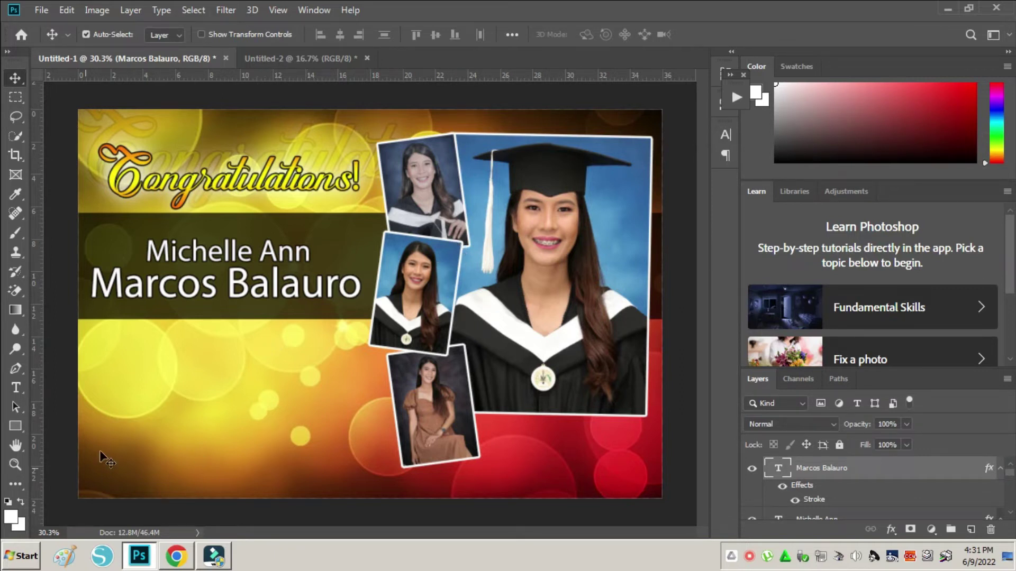
Step: Add a new text layer below the names with black (000000) text colour
{"action": "key", "text": "t"}
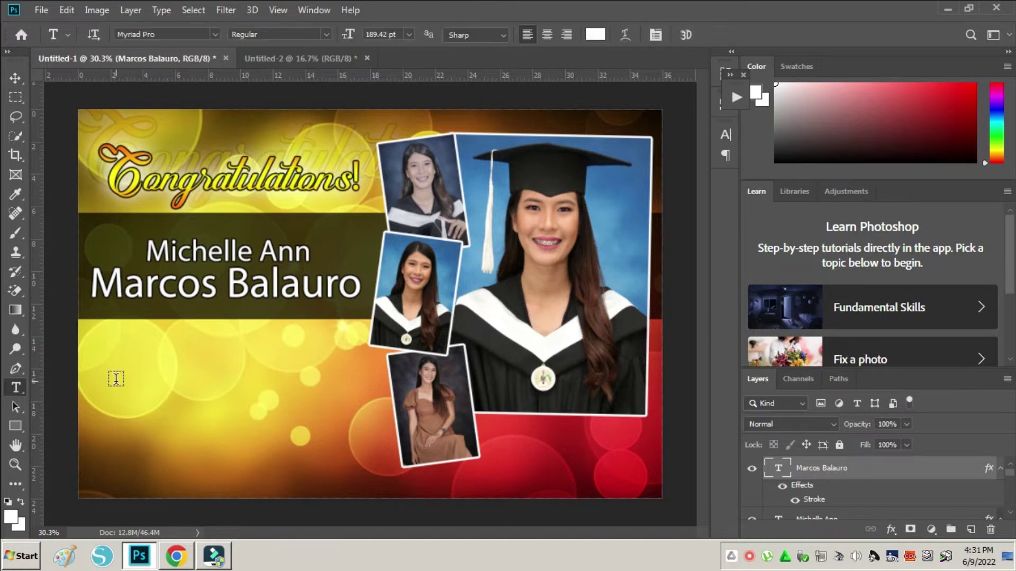
{"action": "left_click", "coordinate": [118, 394]}
{"action": "left_click", "coordinate": [224, 419]}
{"action": "left_click_drag", "start_coordinate": [231, 433], "coordinate": [210, 402]}
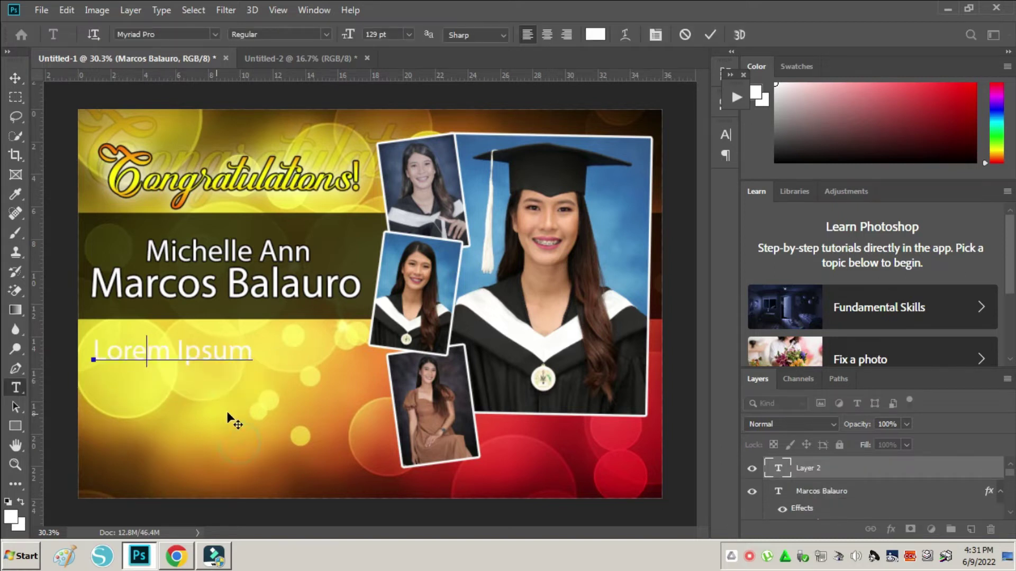
{"action": "left_click", "coordinate": [595, 35]}
{"action": "type", "text": "000000"}
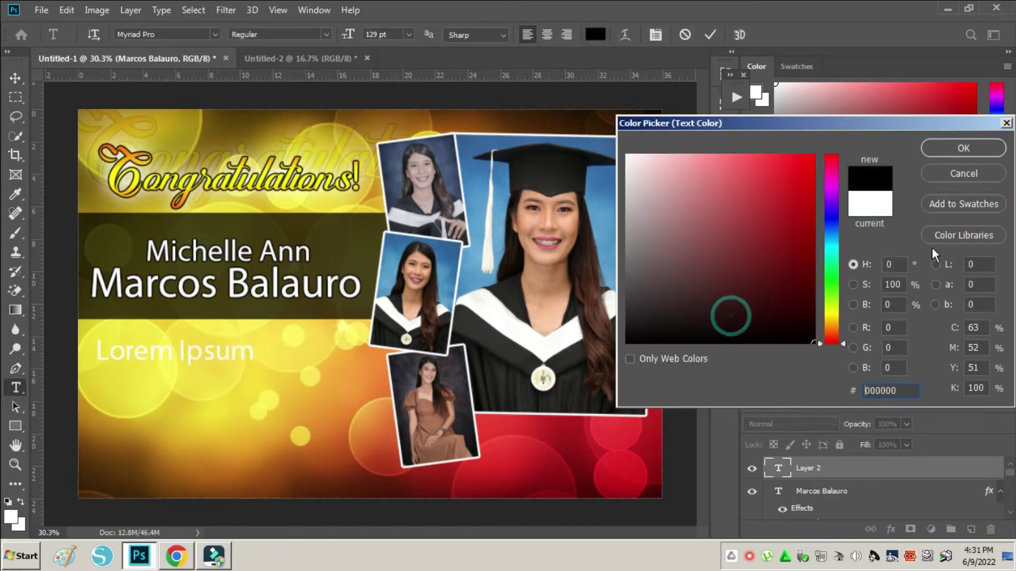
{"action": "left_click", "coordinate": [978, 150]}
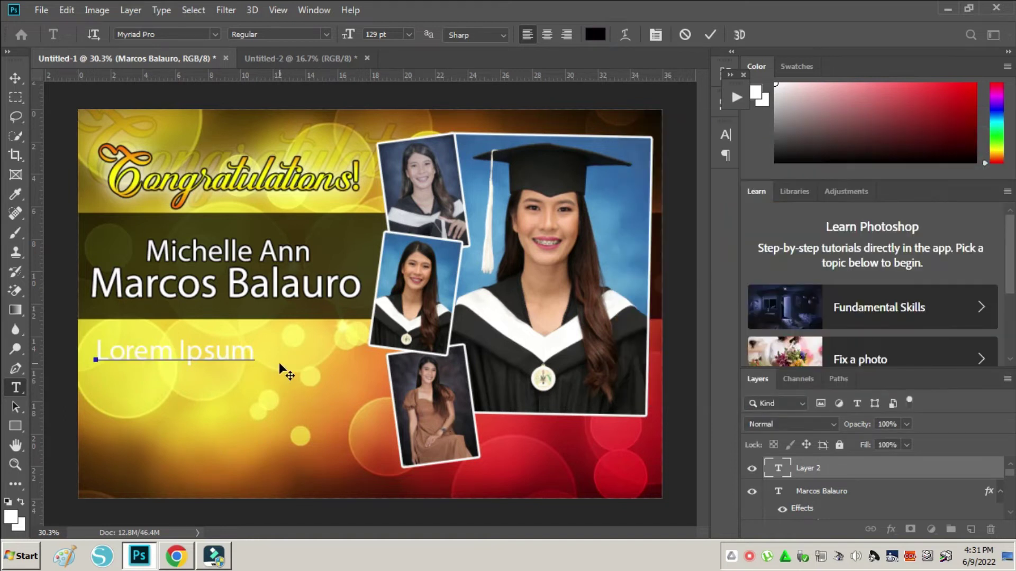
{"action": "key", "text": "ctrl+a"}
{"action": "left_click", "coordinate": [594, 34]}
{"action": "type", "text": "000000"}
{"action": "left_click", "coordinate": [964, 147]}
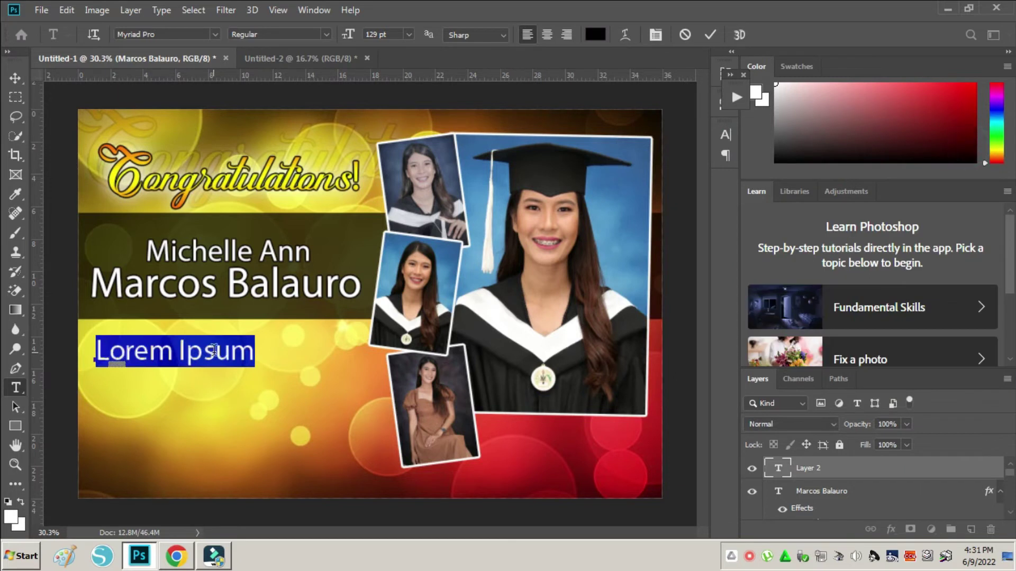
Step: Set the new text's font to James Stroker
{"action": "left_click", "coordinate": [216, 35]}
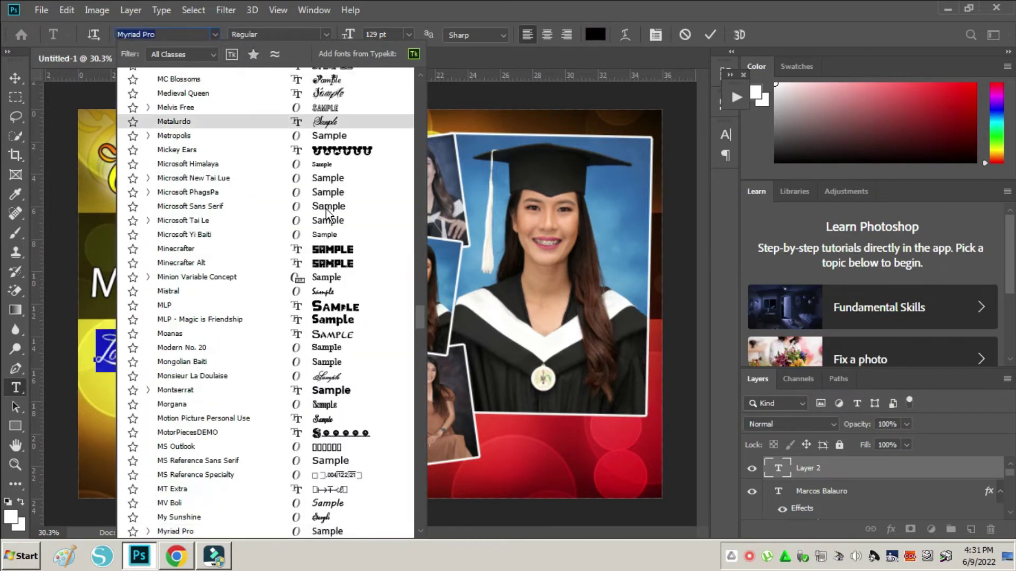
{"action": "scroll", "coordinate": [324, 212], "scroll_direction": "up", "scroll_amount": 2}
{"action": "scroll", "coordinate": [322, 213], "scroll_direction": "up", "scroll_amount": 2}
{"action": "scroll", "coordinate": [320, 213], "scroll_direction": "up", "scroll_amount": 2}
{"action": "scroll", "coordinate": [318, 215], "scroll_direction": "up", "scroll_amount": 1}
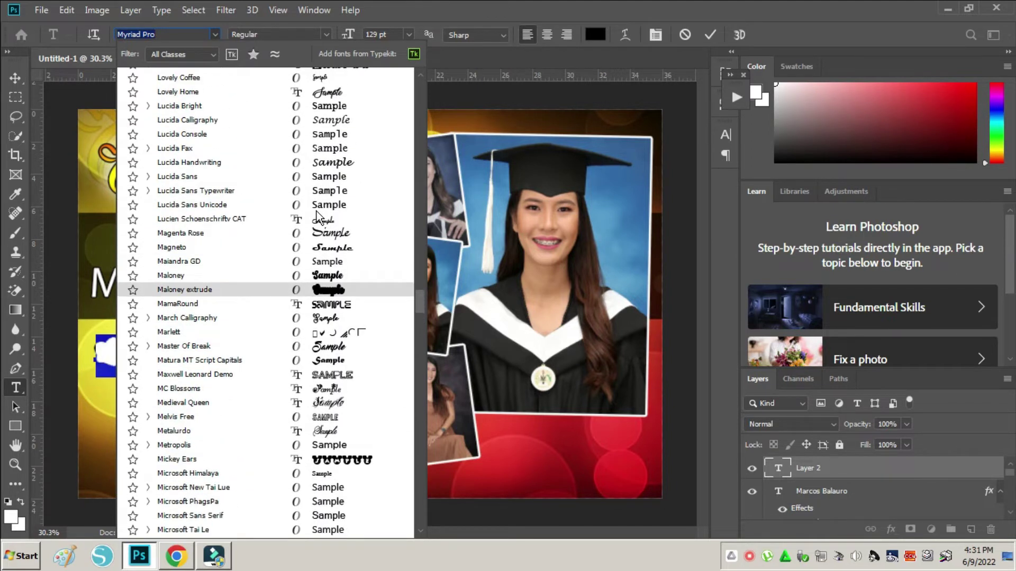
{"action": "scroll", "coordinate": [319, 214], "scroll_direction": "up", "scroll_amount": 3}
{"action": "scroll", "coordinate": [320, 213], "scroll_direction": "up", "scroll_amount": 1}
{"action": "scroll", "coordinate": [321, 211], "scroll_direction": "up", "scroll_amount": 2}
{"action": "scroll", "coordinate": [322, 212], "scroll_direction": "up", "scroll_amount": 2}
{"action": "scroll", "coordinate": [325, 213], "scroll_direction": "up", "scroll_amount": 2}
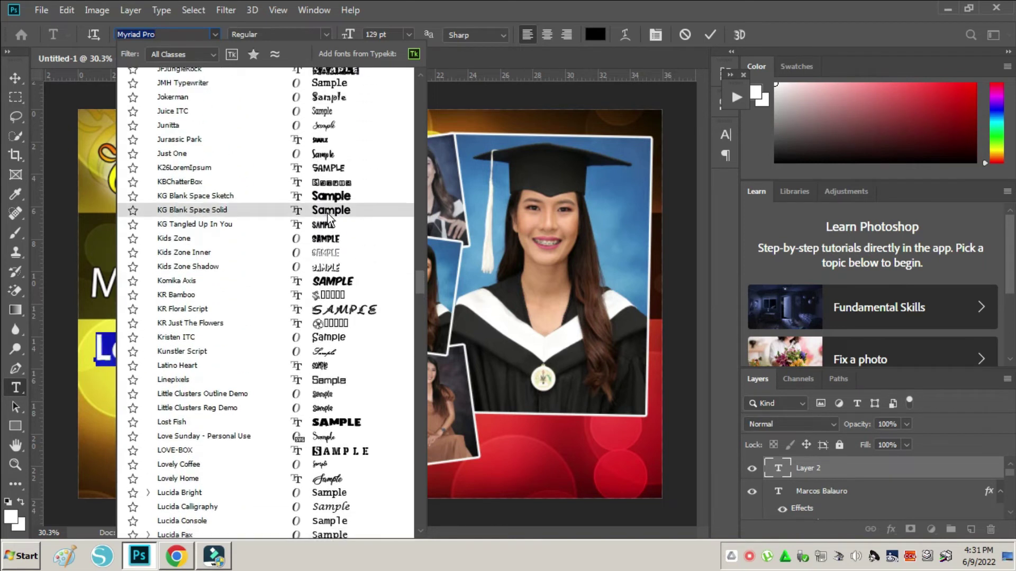
{"action": "scroll", "coordinate": [335, 221], "scroll_direction": "up", "scroll_amount": 4}
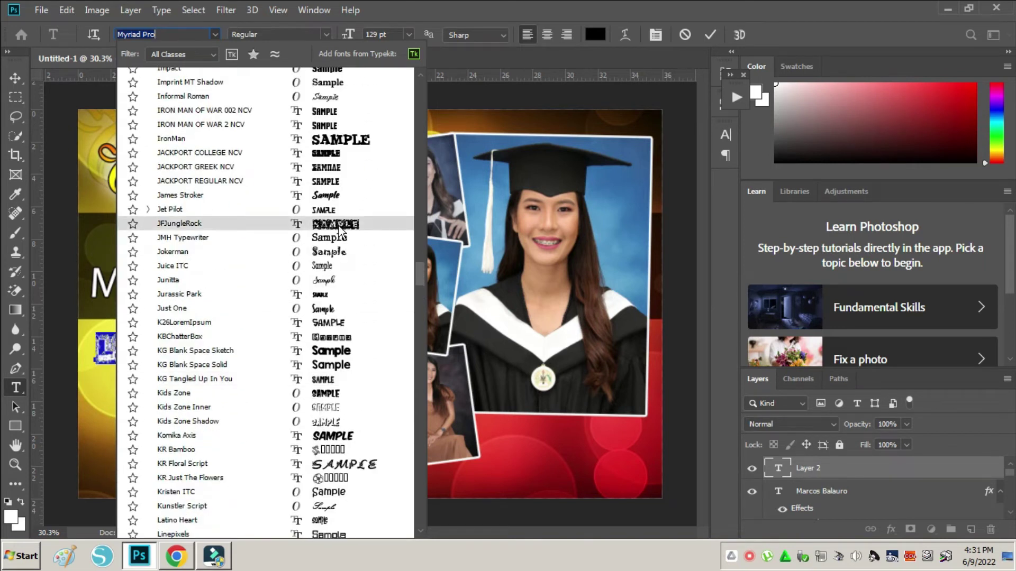
{"action": "scroll", "coordinate": [338, 226], "scroll_direction": "up", "scroll_amount": 1}
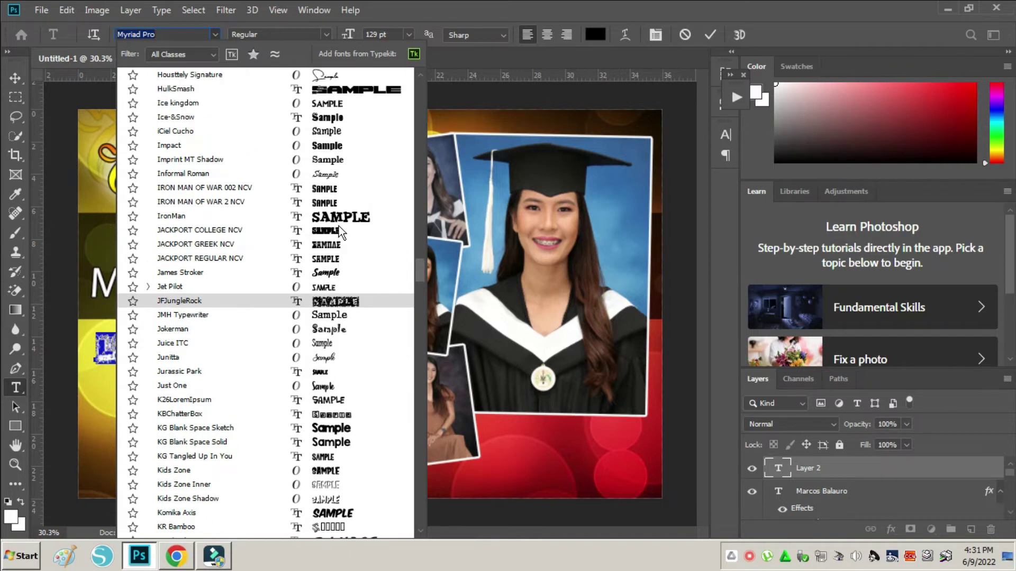
{"action": "left_click", "coordinate": [331, 274]}
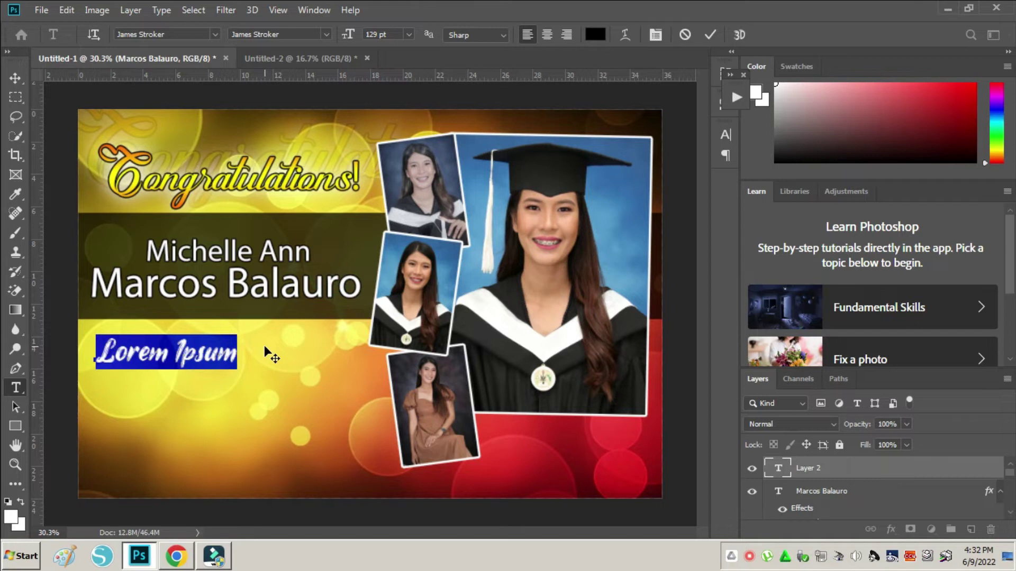
Step: Type 'Bachelor of Arts' / 'in History' on two centred lines under the name
{"action": "type", "text": "Bachelor"}
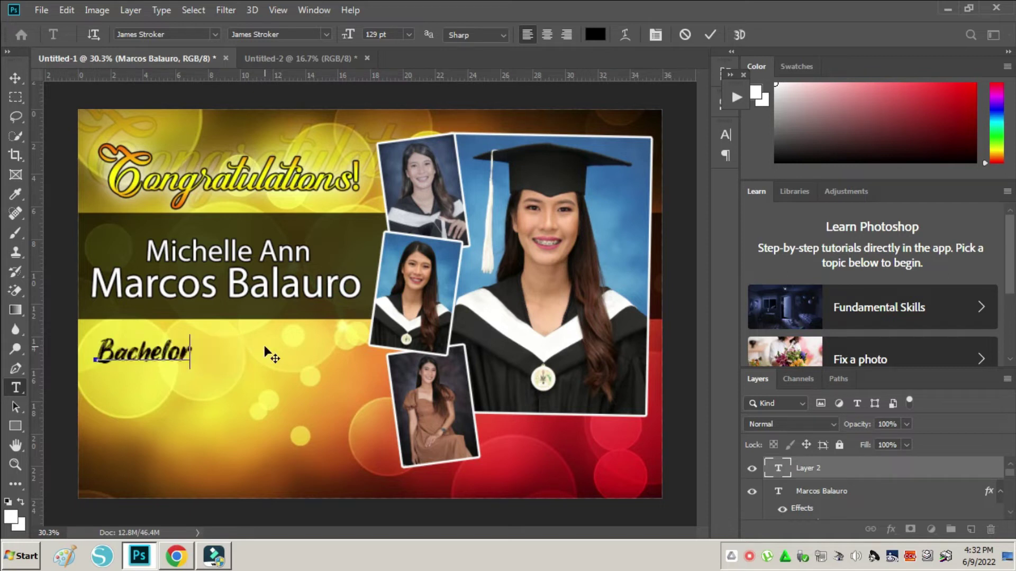
{"action": "type", "text": " of Arts"}
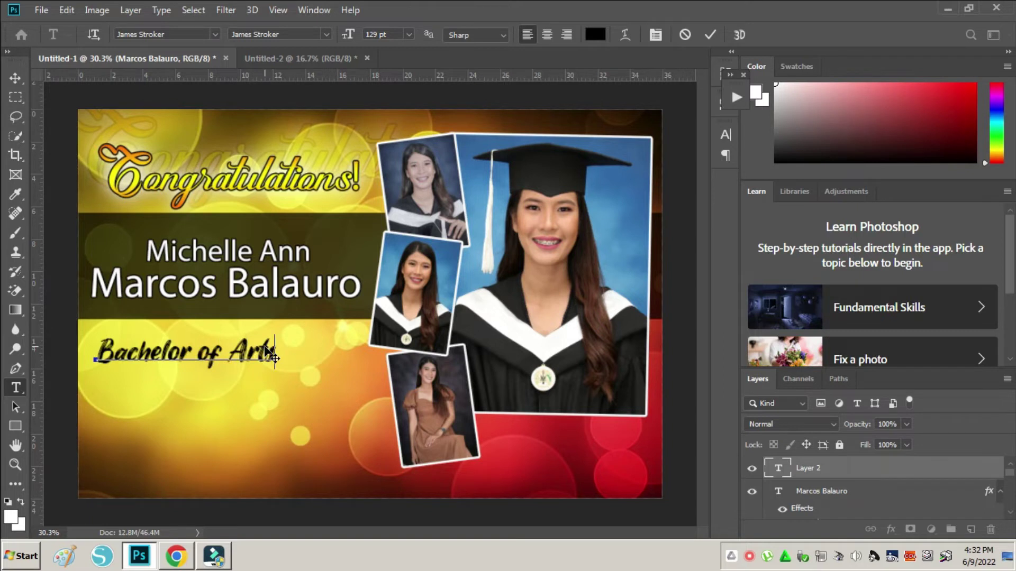
{"action": "left_click_drag", "start_coordinate": [266, 390], "coordinate": [286, 394]}
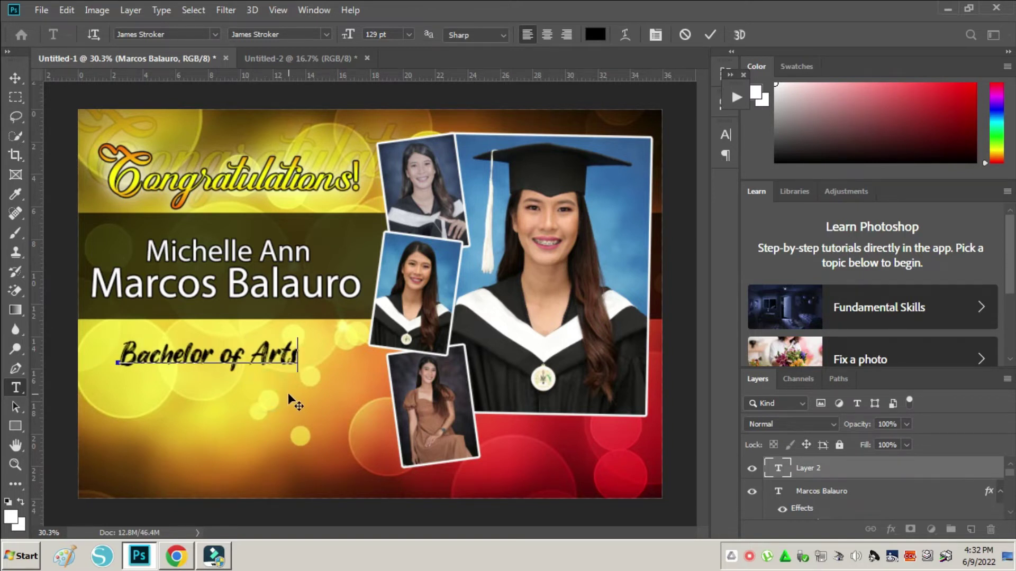
{"action": "key", "text": "Return"}
{"action": "type", "text": "in"}
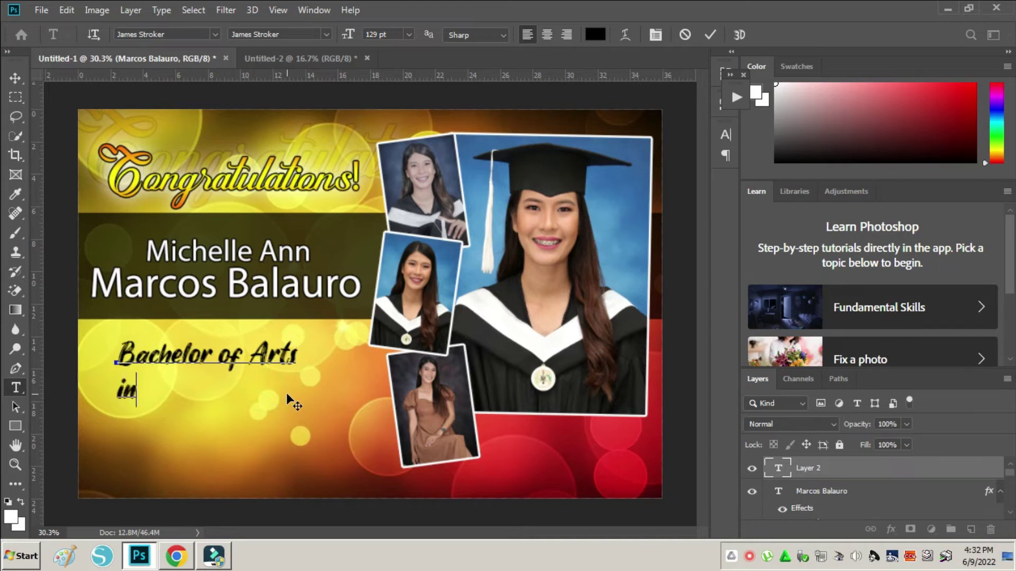
{"action": "type", "text": " History"}
{"action": "key", "text": "ctrl+a"}
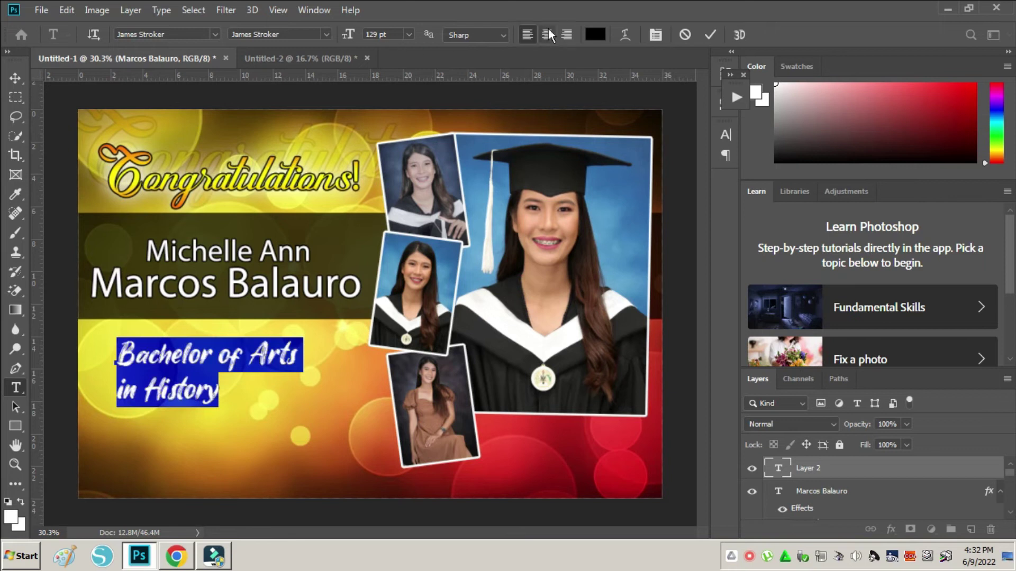
{"action": "left_click", "coordinate": [547, 35]}
{"action": "left_click_drag", "start_coordinate": [198, 423], "coordinate": [300, 425]}
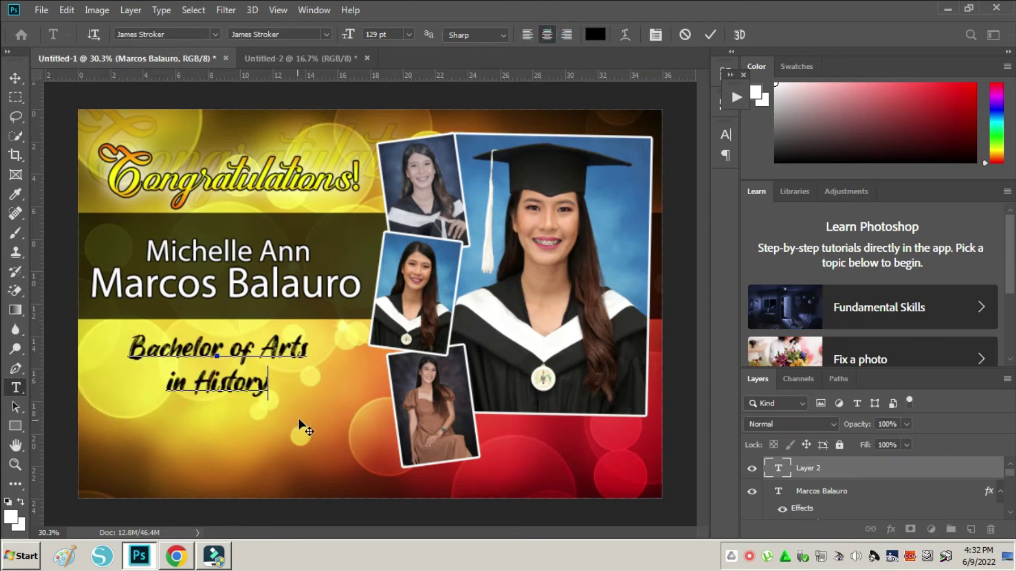
{"action": "key", "text": "ctrl+Return"}
Step: Resize the degree text block to sit neatly below the names
{"action": "key", "text": "ctrl+t"}
{"action": "left_click_drag", "start_coordinate": [219, 402], "coordinate": [221, 387]}
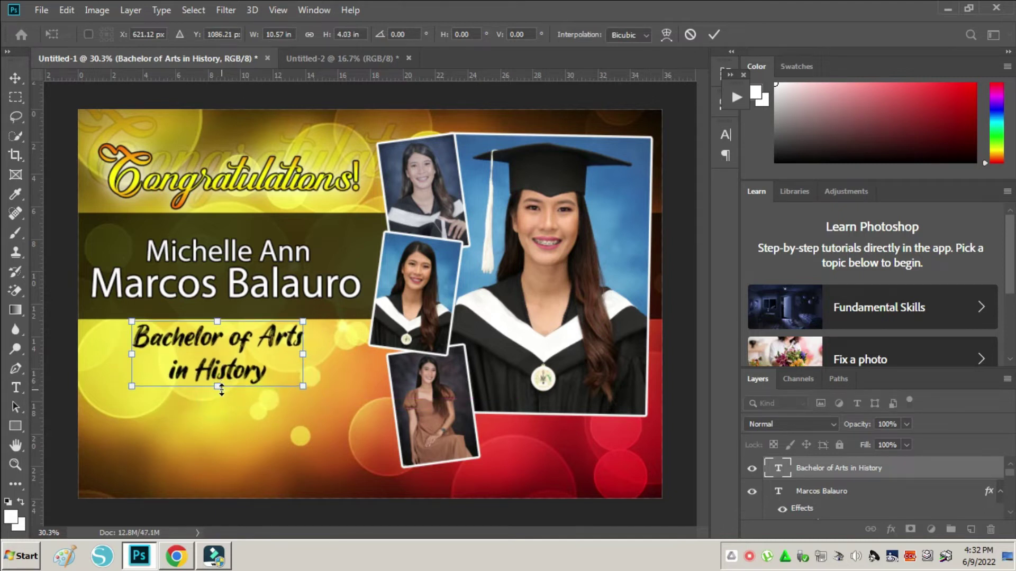
{"action": "left_click_drag", "start_coordinate": [221, 390], "coordinate": [220, 387]}
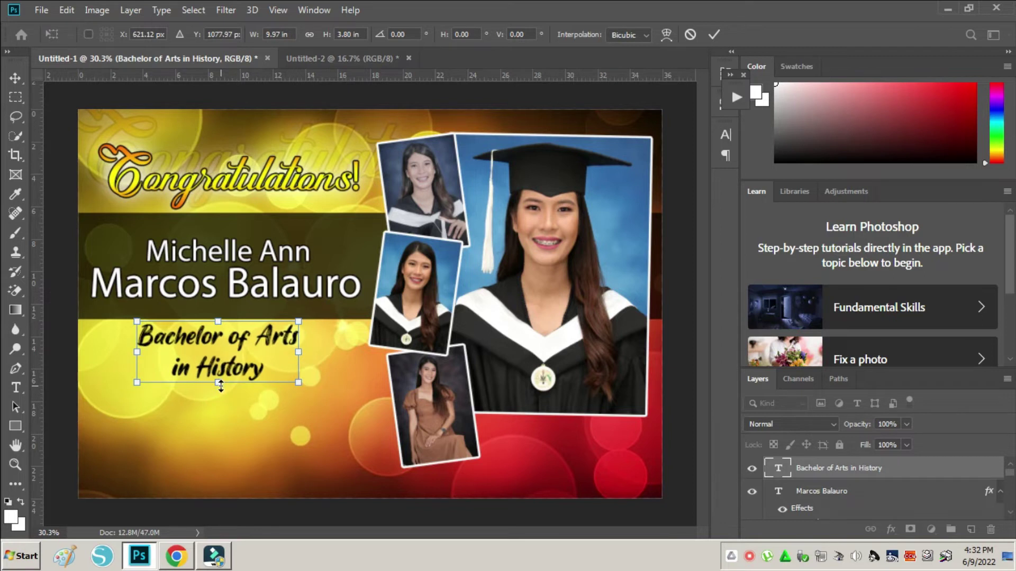
{"action": "key", "text": "Return"}
{"action": "scroll", "coordinate": [275, 332], "scroll_direction": "up", "scroll_amount": 2}
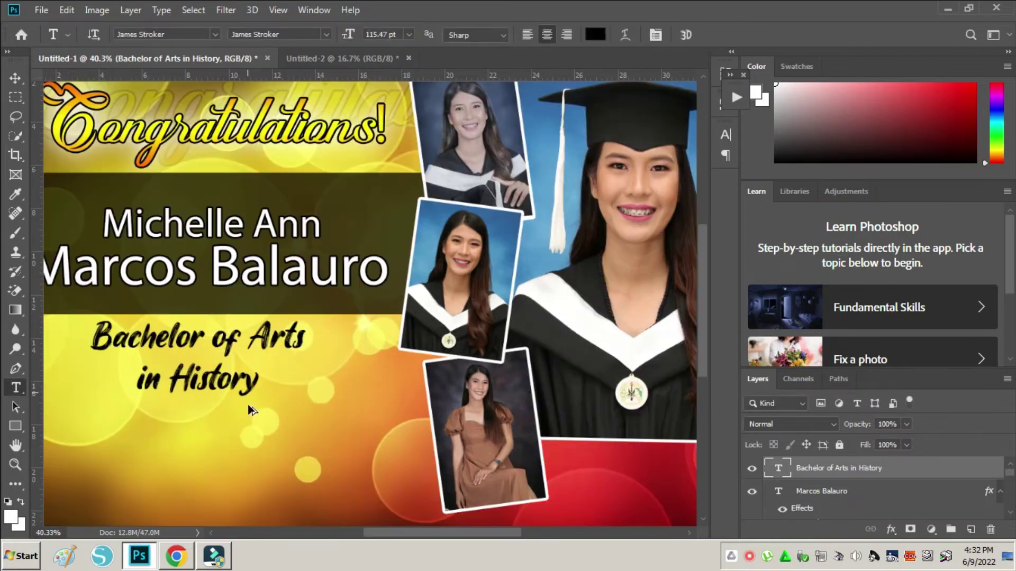
Step: Add an 8 px white (ffffff) Stroke to the degree caption
{"action": "right_click", "coordinate": [861, 468]}
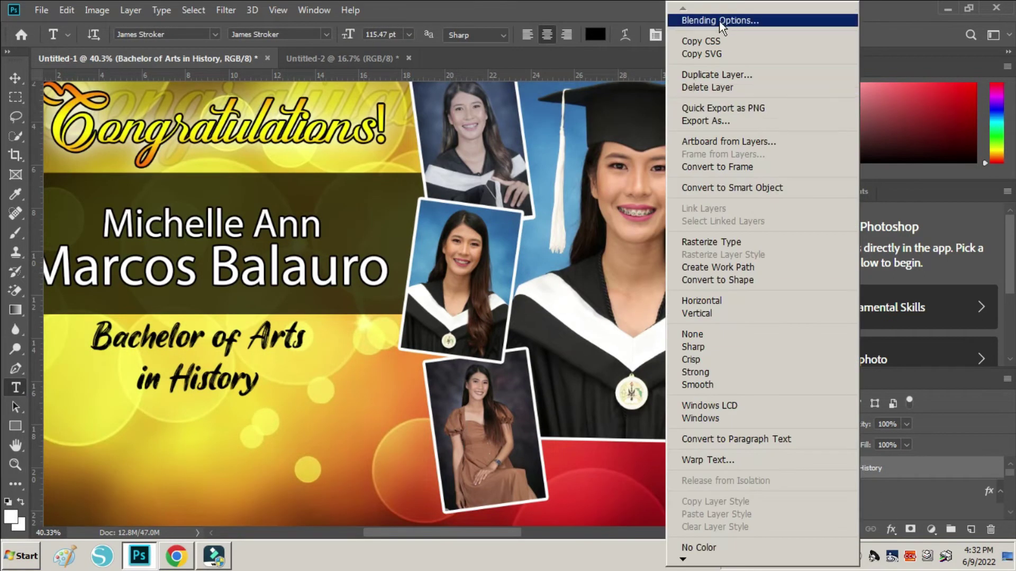
{"action": "left_click", "coordinate": [704, 19]}
{"action": "left_click", "coordinate": [477, 298]}
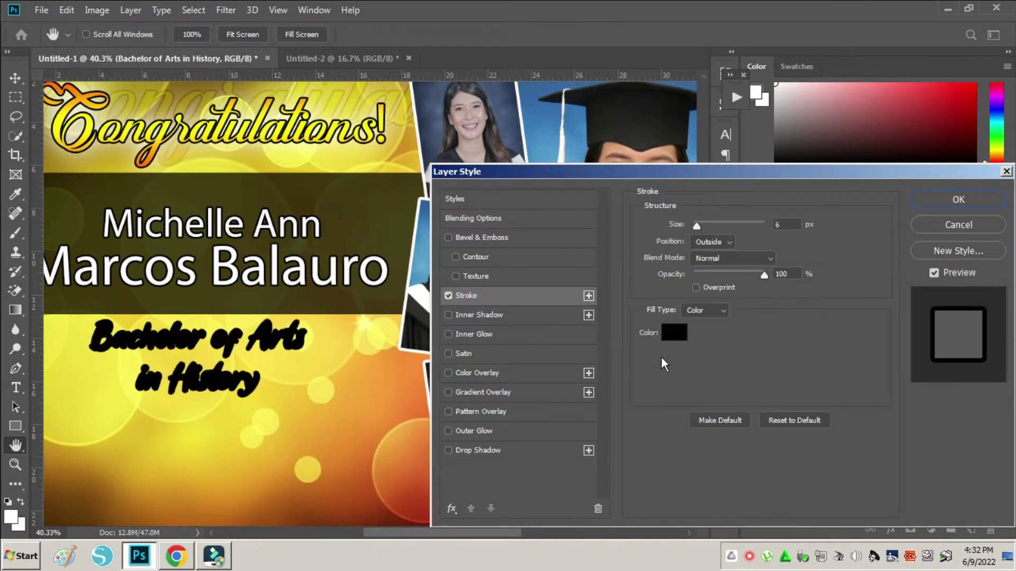
{"action": "left_click", "coordinate": [672, 333]}
{"action": "left_click", "coordinate": [662, 299]}
{"action": "type", "text": "ffffff"}
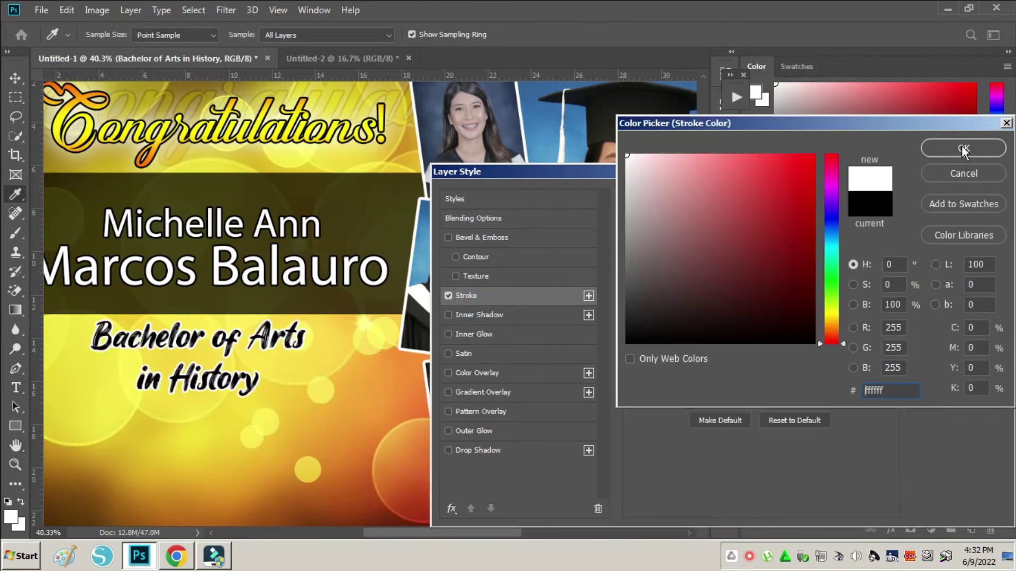
{"action": "left_click", "coordinate": [964, 151]}
{"action": "left_click", "coordinate": [696, 227]}
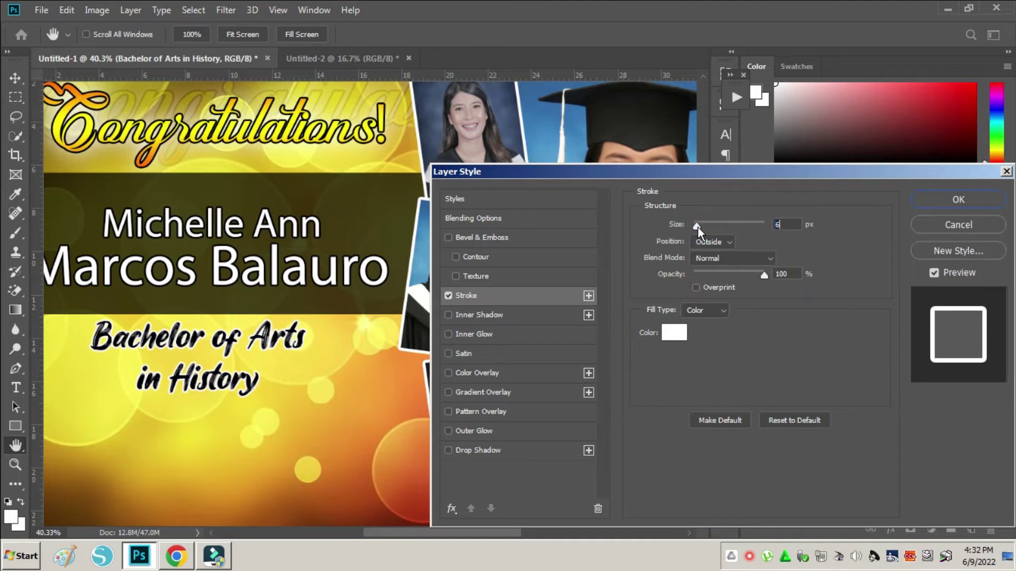
{"action": "left_click_drag", "start_coordinate": [699, 226], "coordinate": [701, 227]}
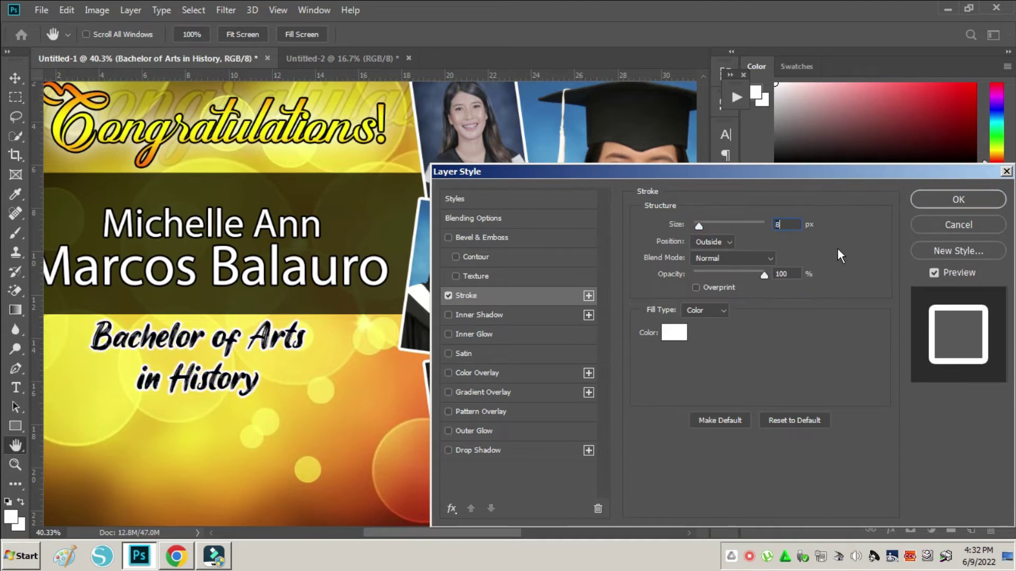
{"action": "left_click", "coordinate": [934, 197]}
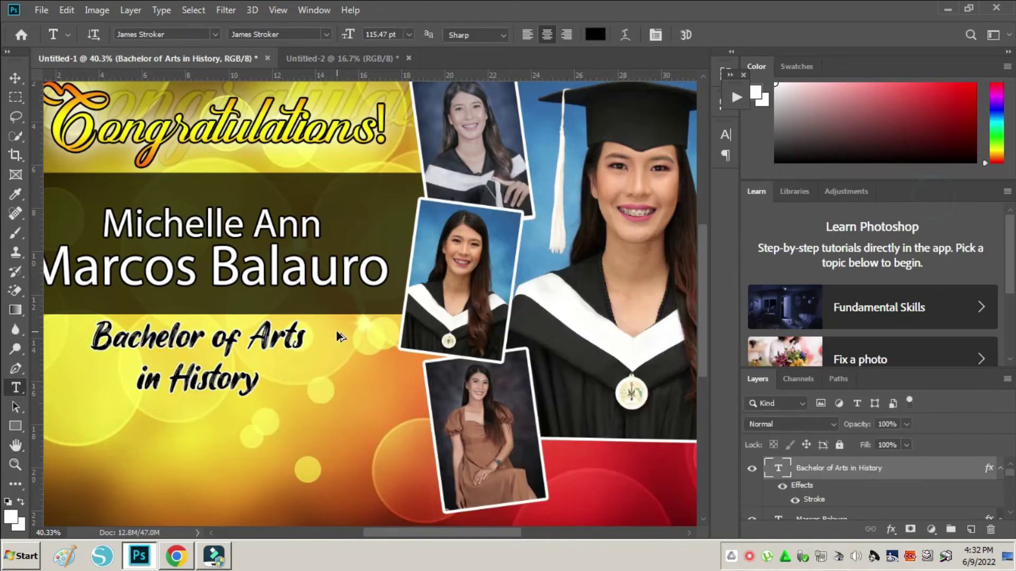
{"action": "scroll", "coordinate": [340, 336], "scroll_direction": "down", "scroll_amount": 2}
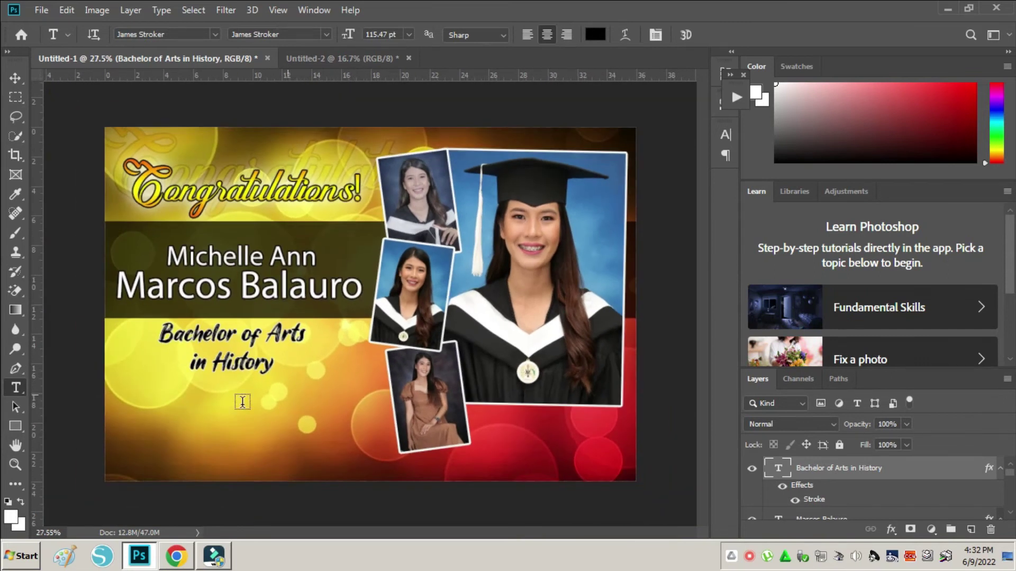
Step: Duplicate the name text below the degree caption and change it to '& Happy Birthday'
{"action": "left_click", "coordinate": [256, 258]}
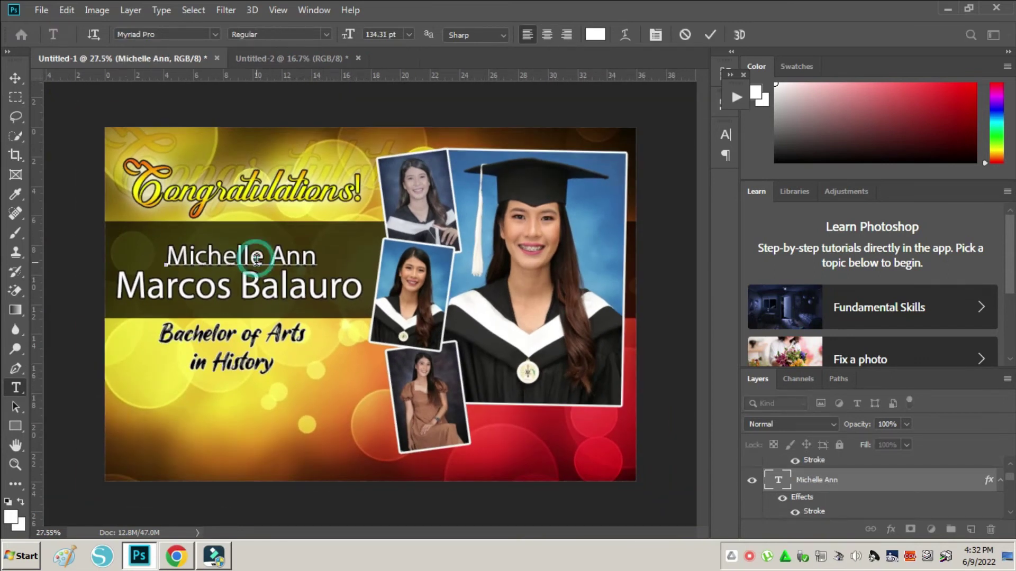
{"action": "key", "text": "v"}
{"action": "left_click_drag", "start_coordinate": [256, 258], "coordinate": [240, 402]}
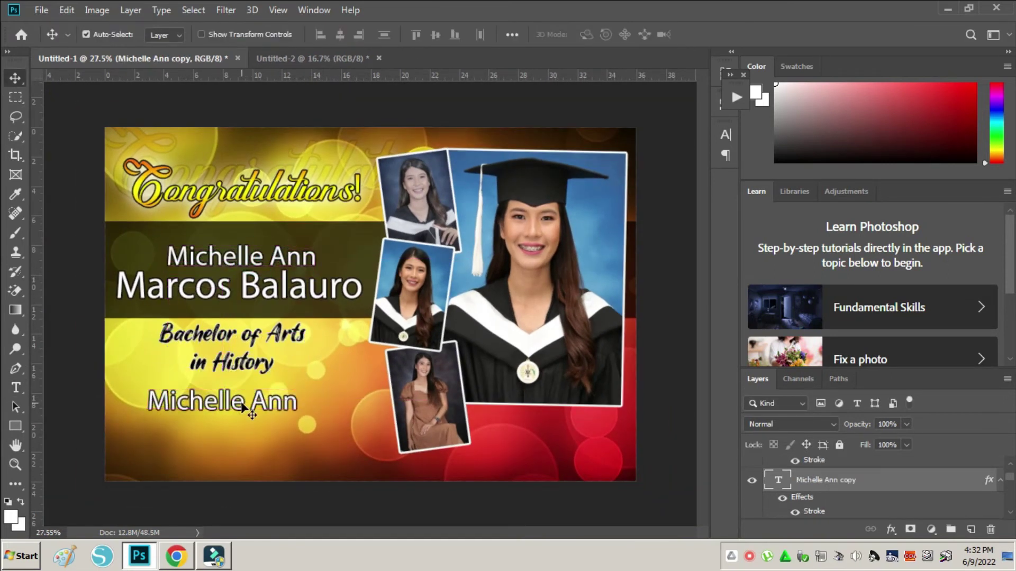
{"action": "key", "text": "t"}
{"action": "triple_click", "coordinate": [254, 404]}
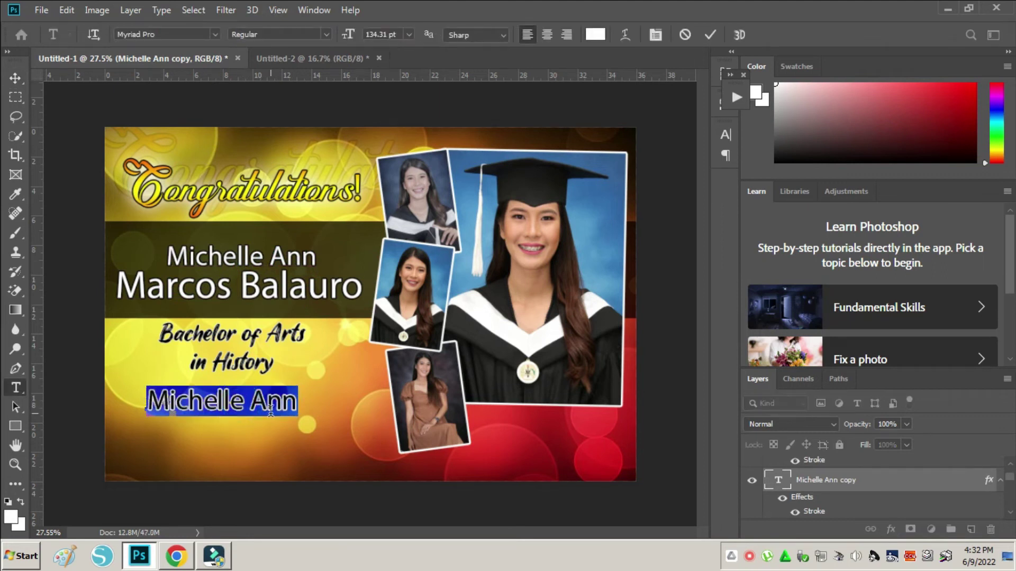
{"action": "type", "text": "&"}
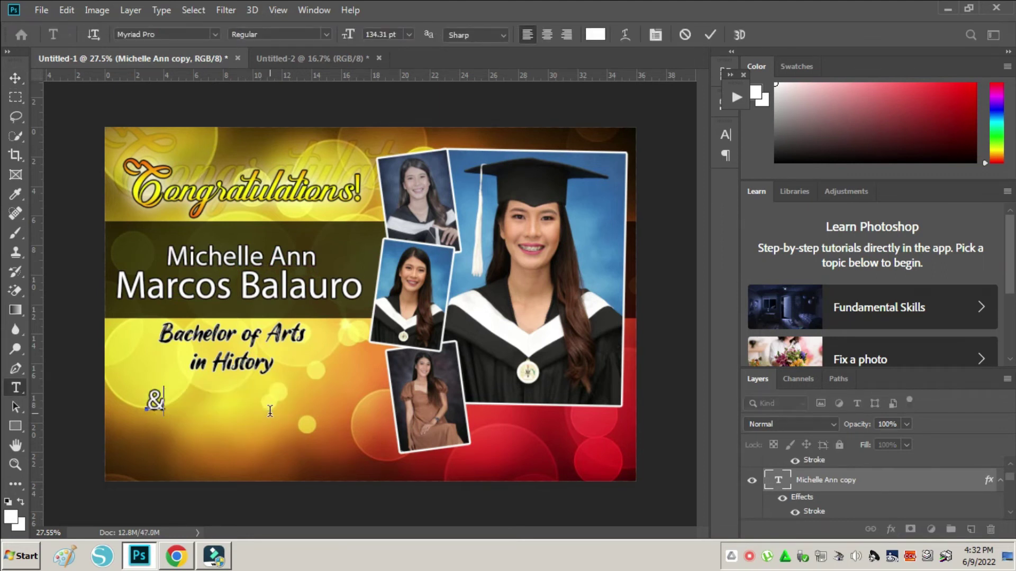
{"action": "type", "text": " Ha"}
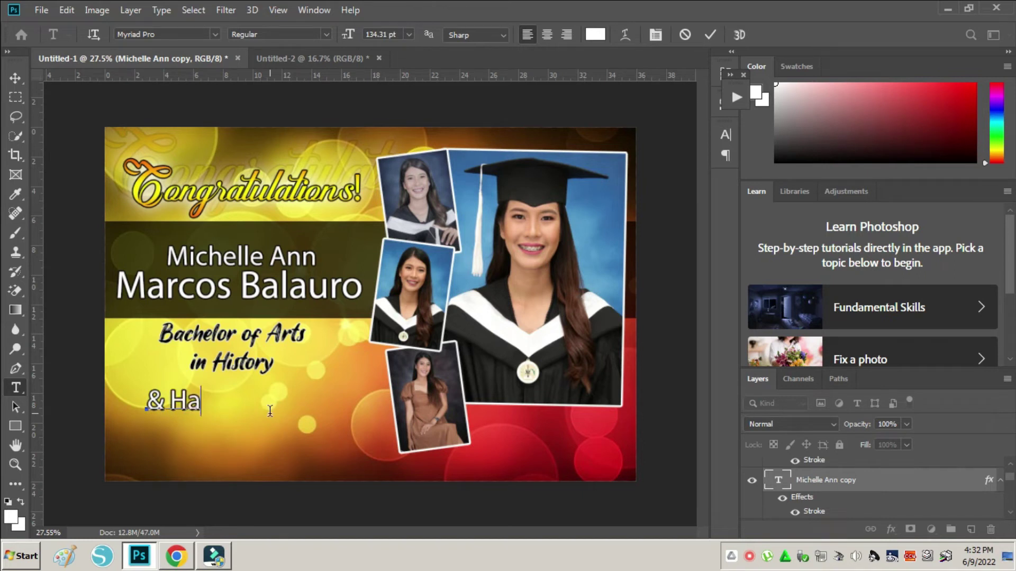
{"action": "type", "text": "ppy B"}
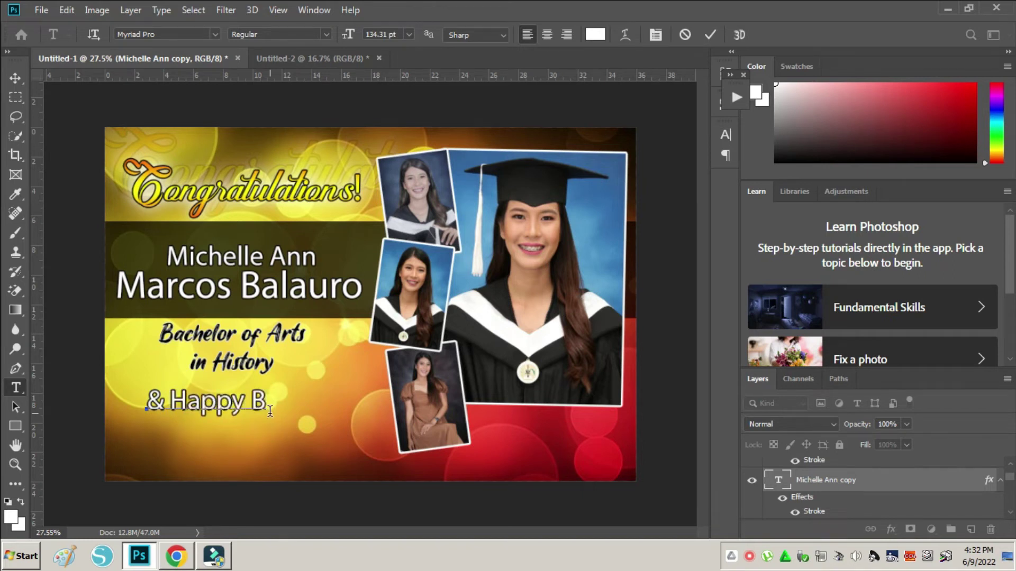
{"action": "type", "text": "irthda"}
{"action": "key", "text": "ctrl+Return"}
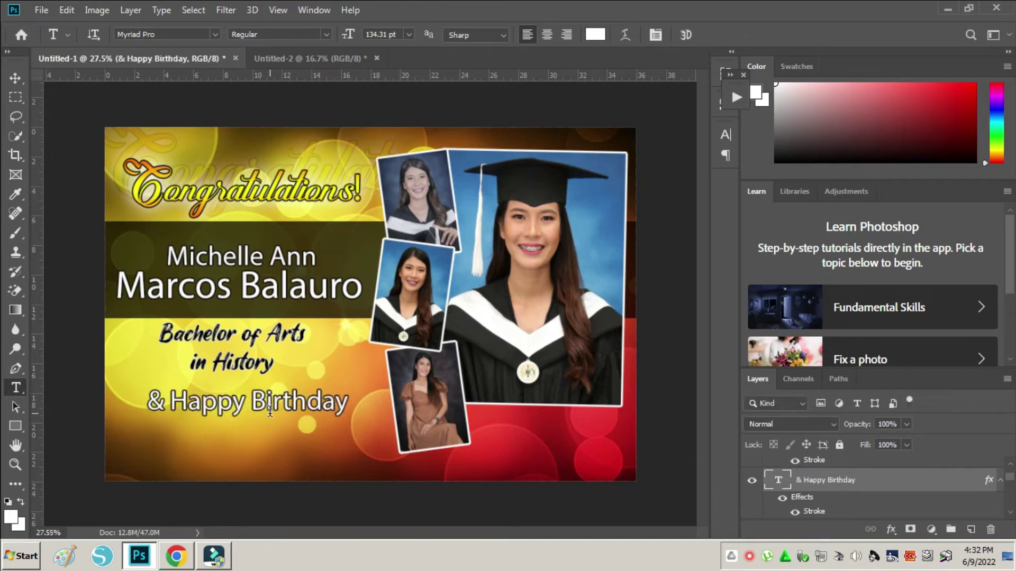
Step: Stretch the & Happy Birthday line wider and nudge it slightly upward
{"action": "key", "text": "ctrl+t"}
{"action": "left_click_drag", "start_coordinate": [141, 402], "coordinate": [117, 401]}
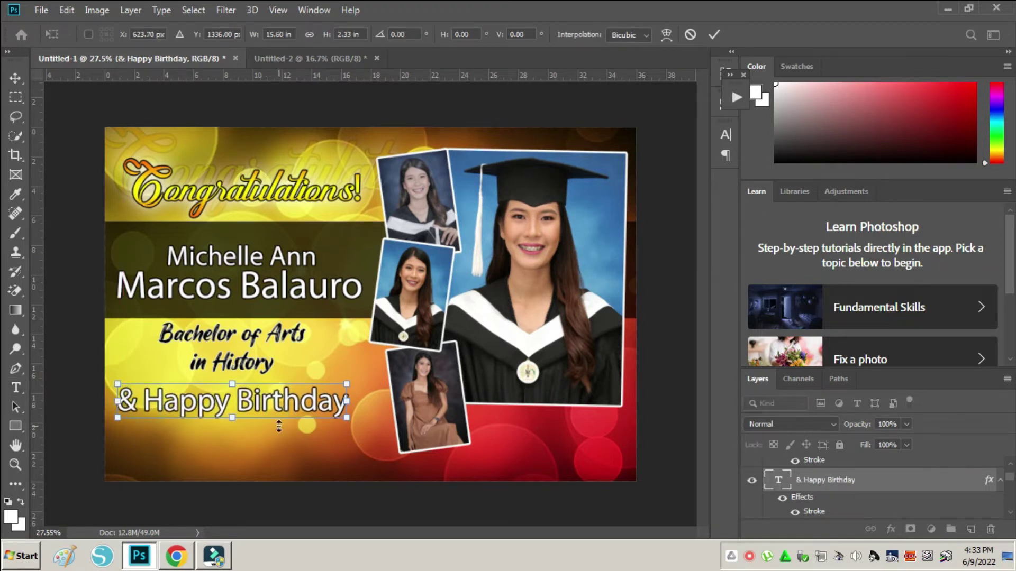
{"action": "left_click_drag", "start_coordinate": [346, 402], "coordinate": [375, 405]}
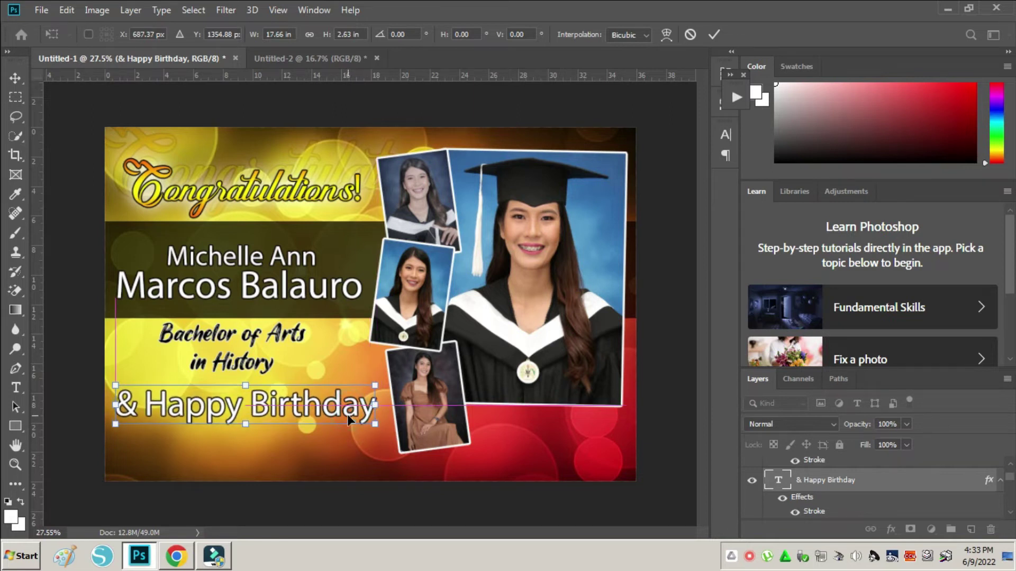
{"action": "key", "text": "Return"}
{"action": "left_click", "coordinate": [225, 414]}
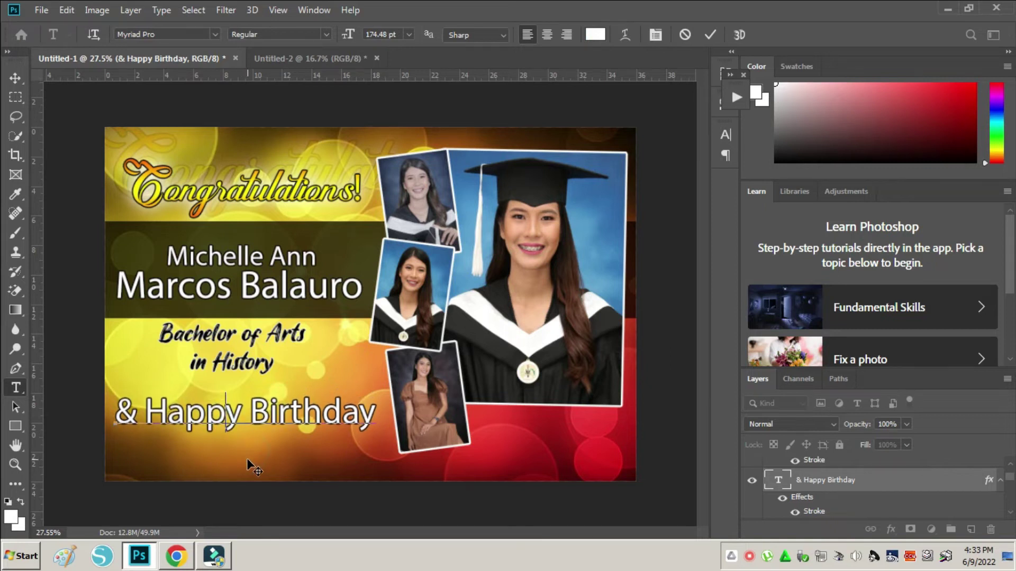
{"action": "left_click_drag", "start_coordinate": [247, 458], "coordinate": [247, 452]}
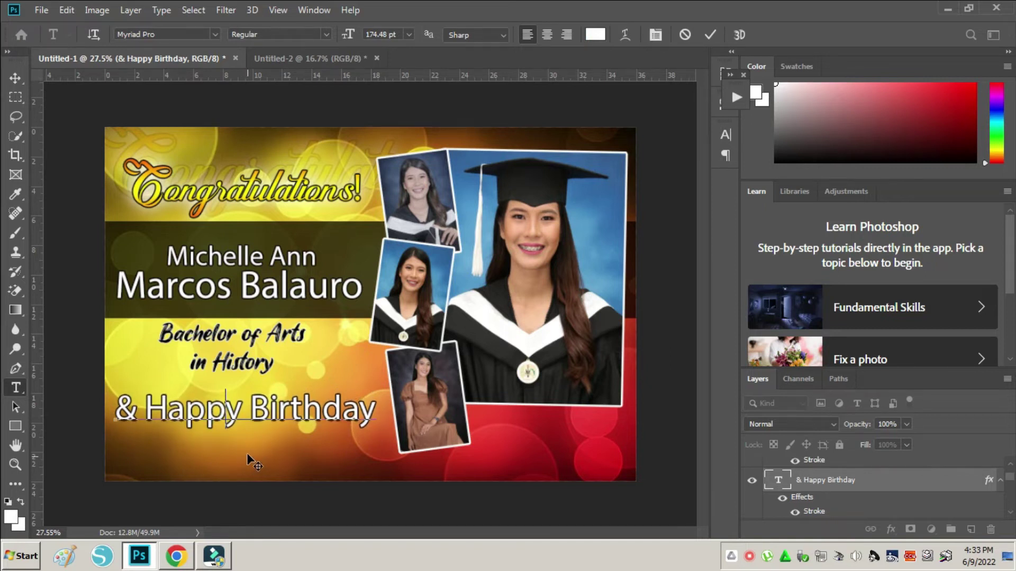
{"action": "key", "text": "ctrl+Return"}
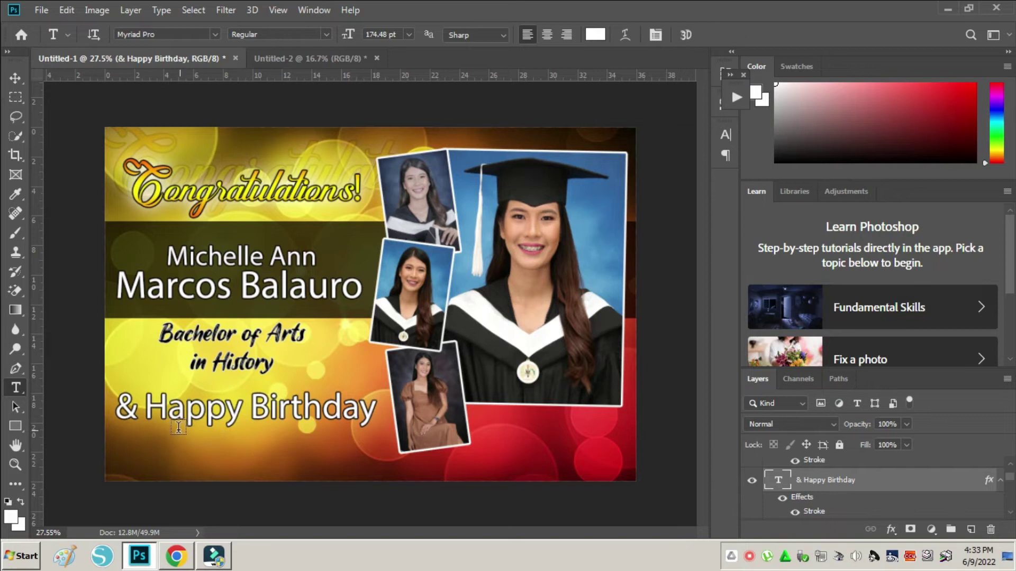
Step: Enlarge the ampersand from 174 pt to about 241 pt
{"action": "double_click", "coordinate": [137, 407]}
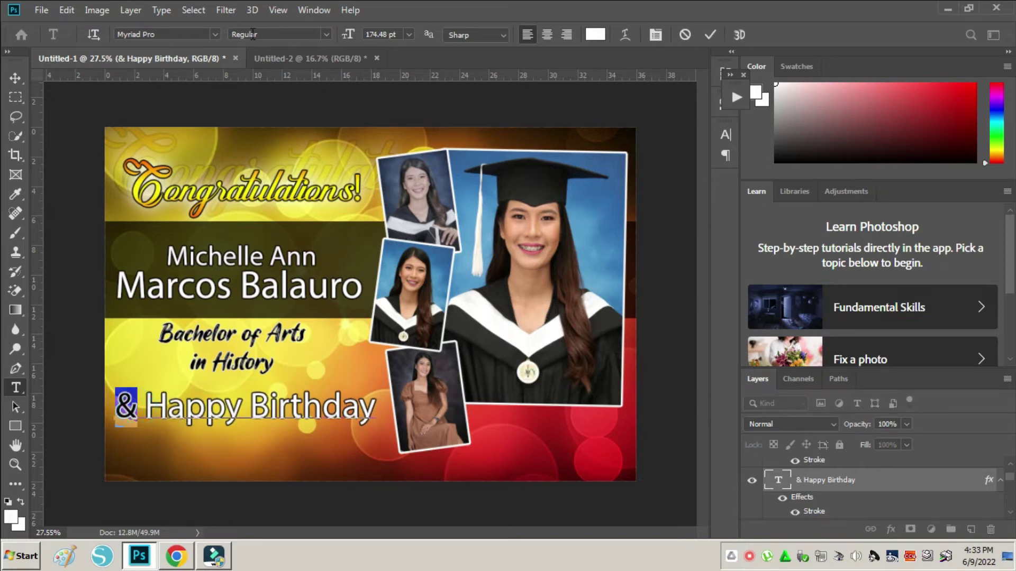
{"action": "left_click", "coordinate": [392, 34]}
{"action": "type", "text": "204"}
{"action": "key", "text": "Return"}
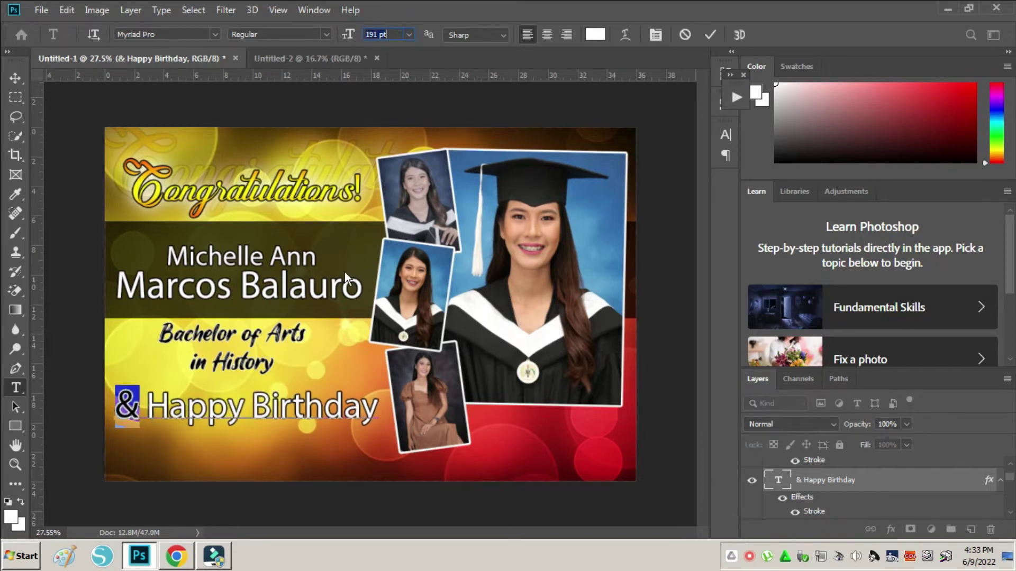
{"action": "key", "text": "Up"}
{"action": "key", "text": "Up"}
{"action": "key", "text": "Up"}
{"action": "key", "text": "Up"}
{"action": "key", "text": "Up"}
{"action": "key", "text": "Up"}
{"action": "key", "text": "Up"}
{"action": "key", "text": "Up"}
{"action": "key", "text": "Up"}
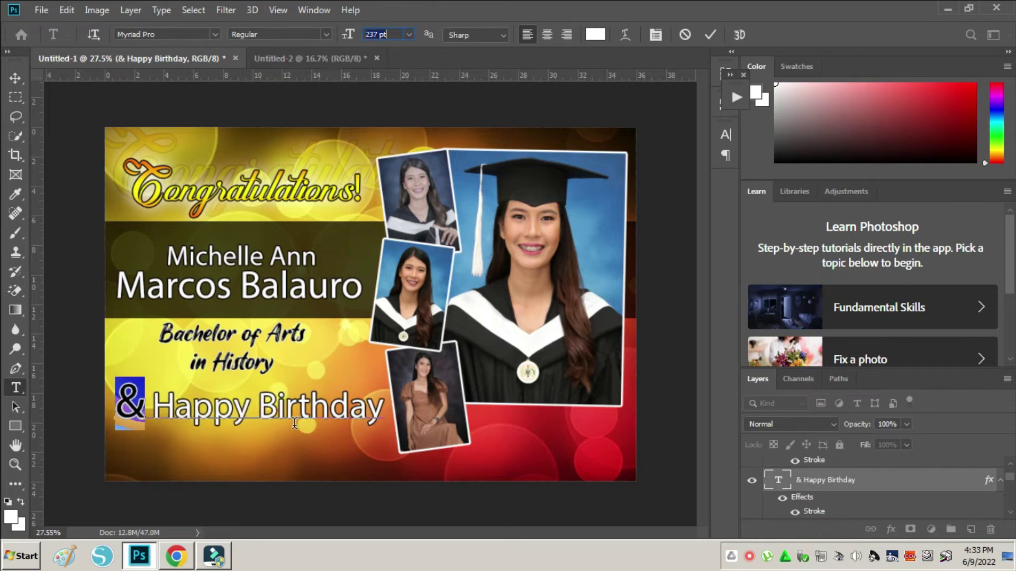
{"action": "key", "text": "Up"}
{"action": "key", "text": "Up"}
{"action": "key", "text": "Up"}
{"action": "left_click", "coordinate": [333, 447]}
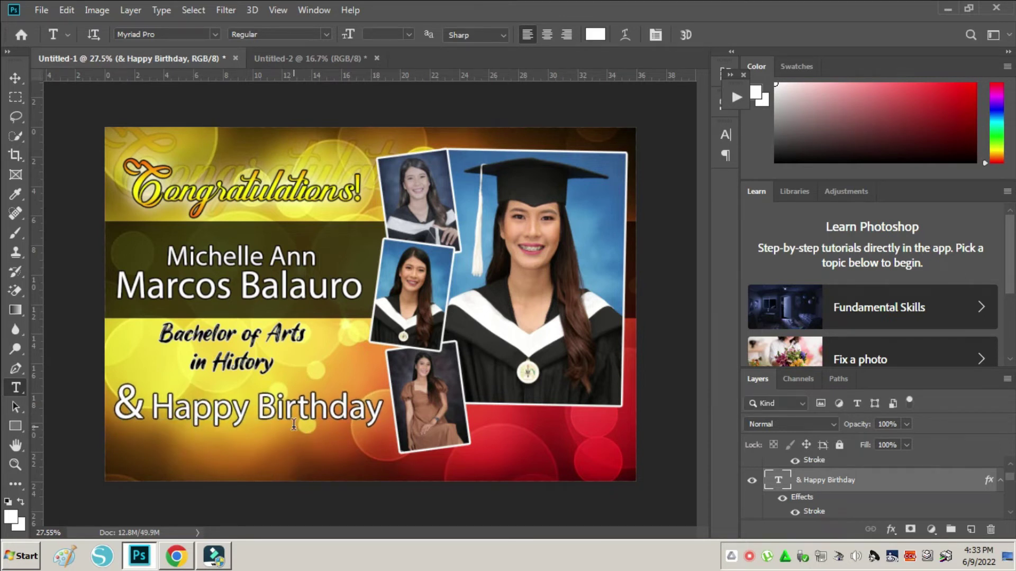
Step: Start placing an embedded image from the F:\PATZ Files\logo folder
{"action": "left_click", "coordinate": [41, 9]}
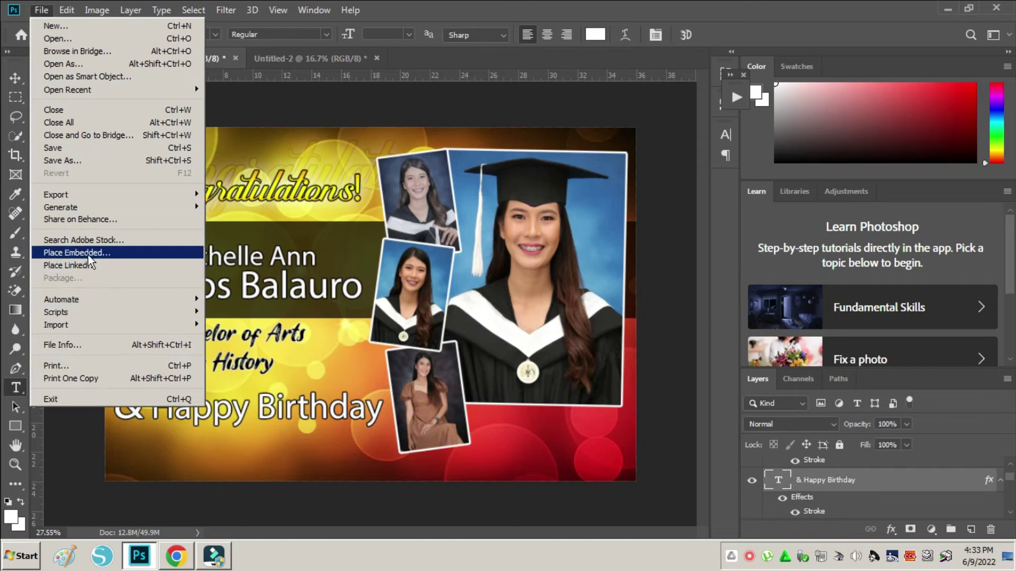
{"action": "left_click", "coordinate": [87, 255]}
{"action": "left_click", "coordinate": [90, 309]}
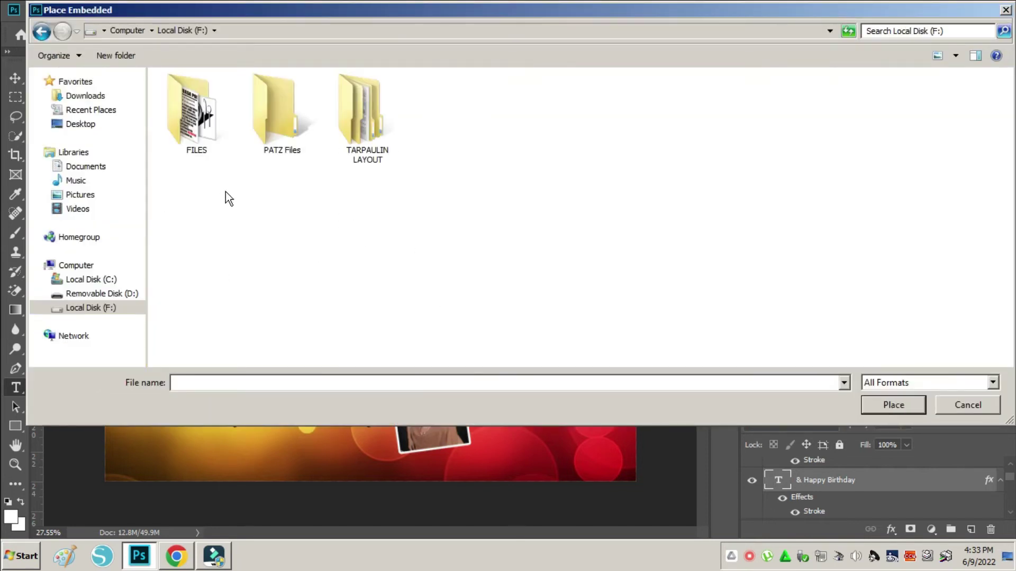
{"action": "left_click", "coordinate": [295, 111]}
{"action": "double_click", "coordinate": [295, 110]}
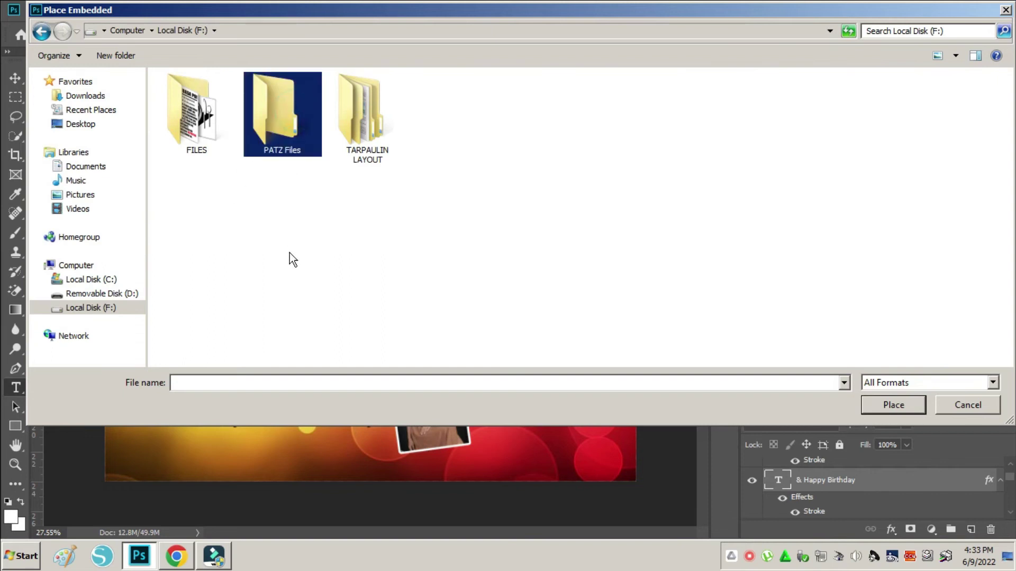
{"action": "left_click", "coordinate": [192, 303]}
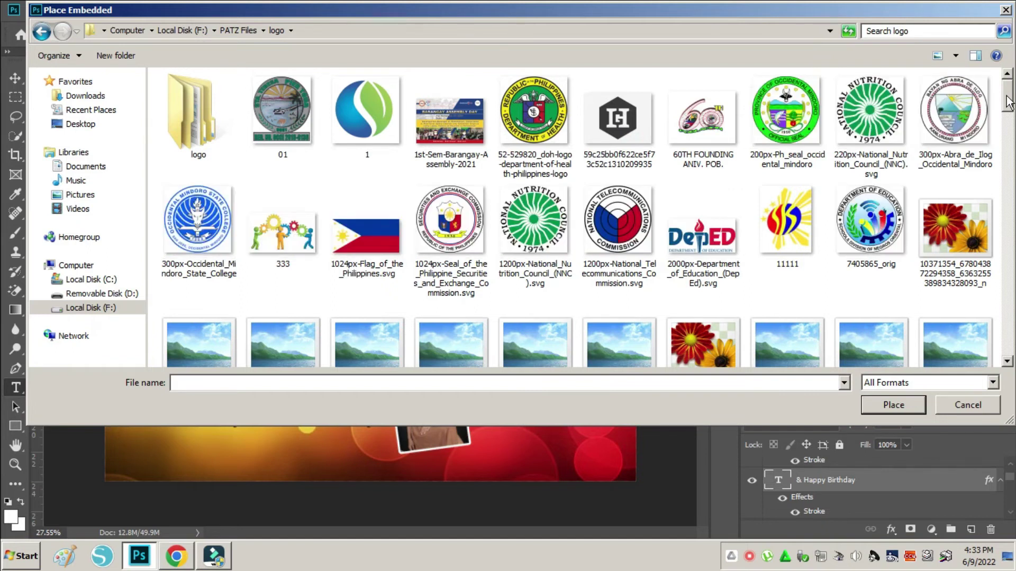
Step: Pick the Occidental Mindoro State College logo to place into the banner
{"action": "left_click_drag", "start_coordinate": [1008, 103], "coordinate": [1008, 119]}
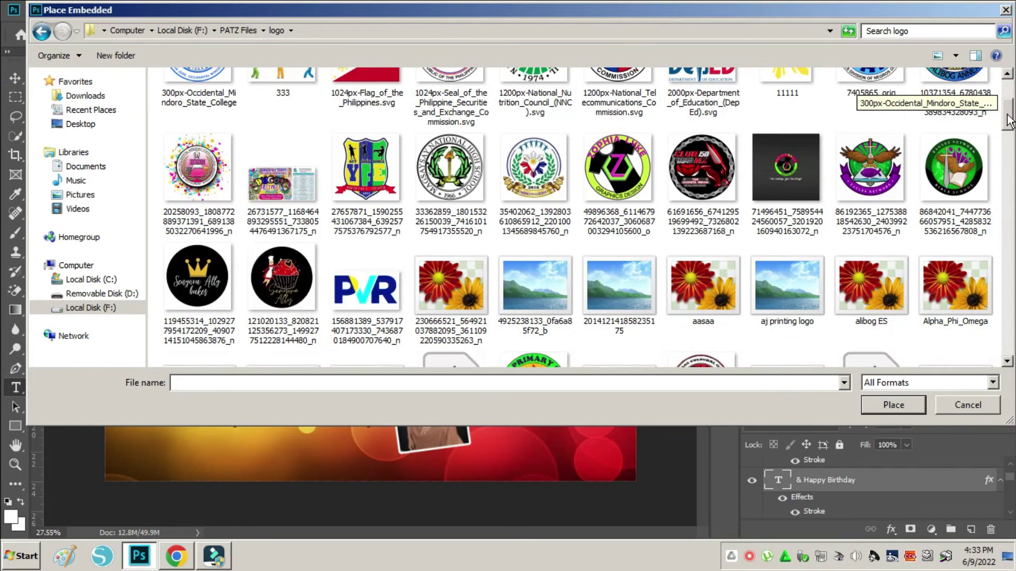
{"action": "left_click_drag", "start_coordinate": [1007, 119], "coordinate": [1007, 137]}
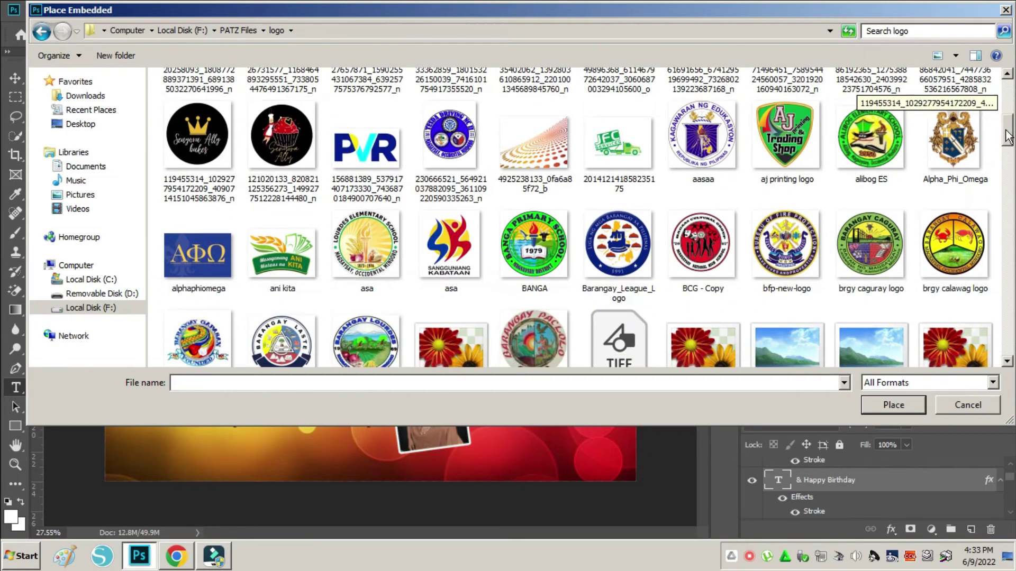
{"action": "left_click_drag", "start_coordinate": [1008, 137], "coordinate": [1007, 174]}
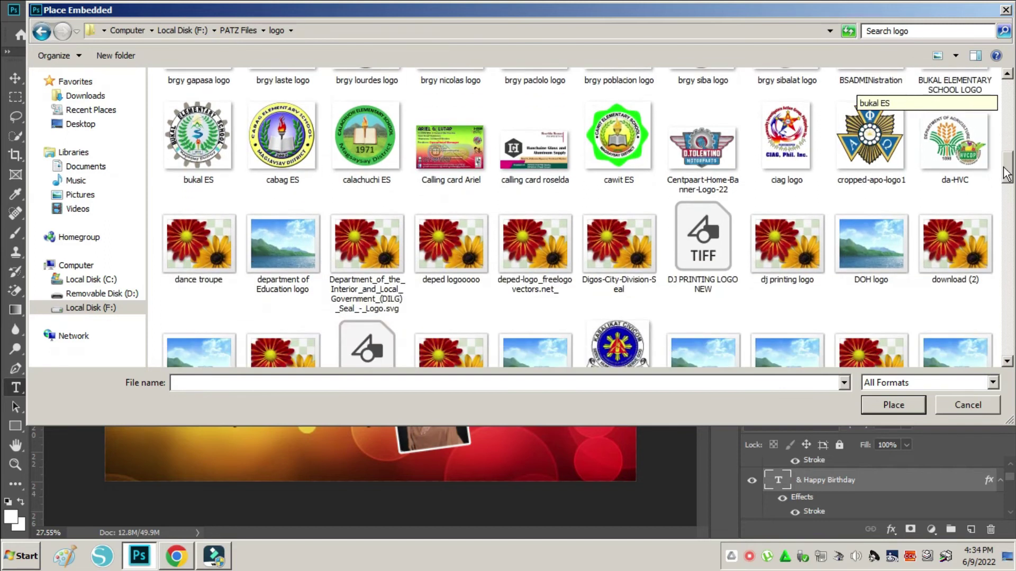
{"action": "mouse_move", "coordinate": [1007, 174]}
{"action": "left_mouse_down"}
{"action": "mouse_move", "coordinate": [1006, 143]}
{"action": "mouse_move", "coordinate": [999, 199]}
{"action": "left_mouse_up"}
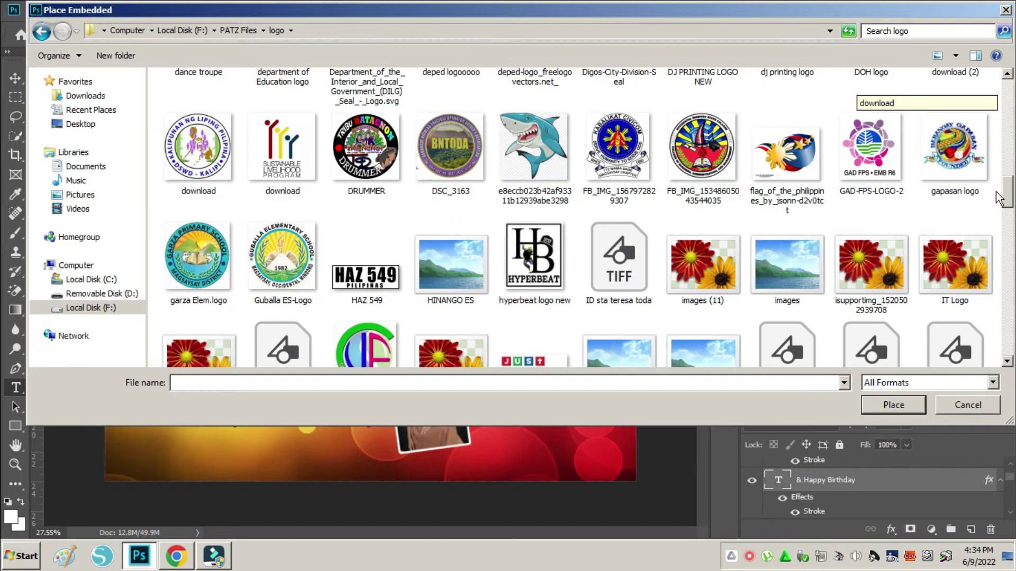
{"action": "left_click_drag", "start_coordinate": [999, 198], "coordinate": [993, 211]}
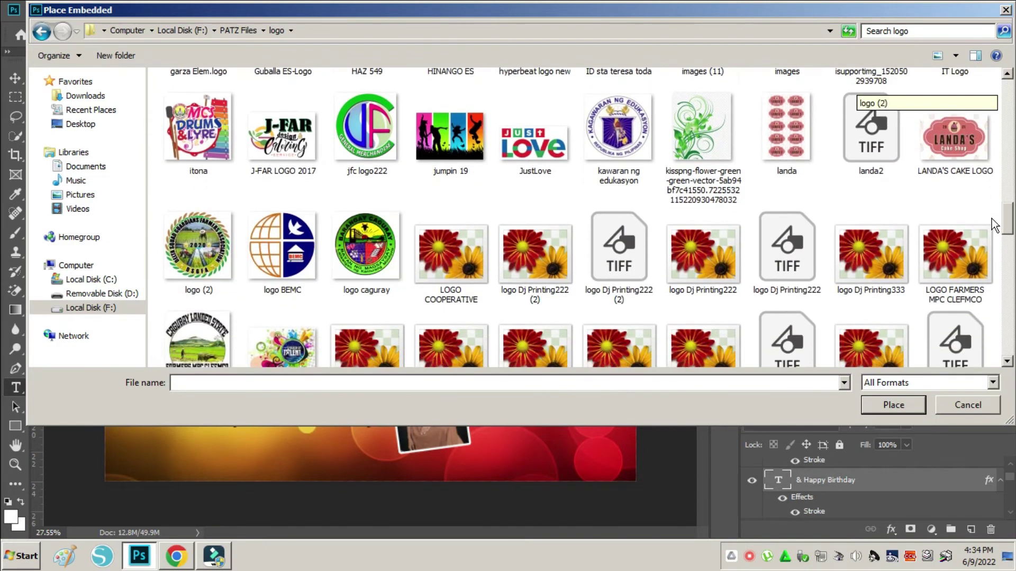
{"action": "left_click_drag", "start_coordinate": [993, 217], "coordinate": [985, 294]}
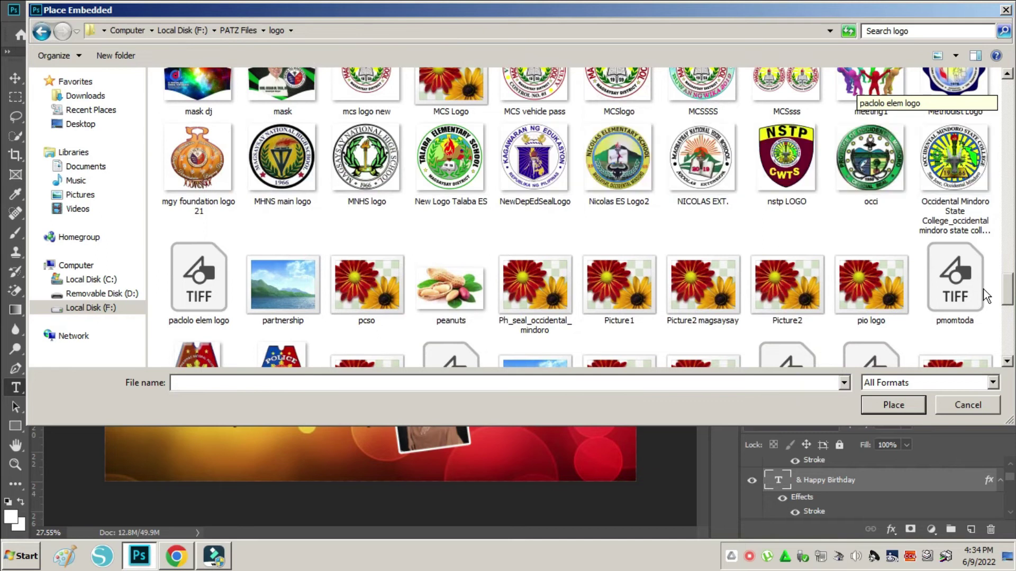
{"action": "double_click", "coordinate": [954, 158]}
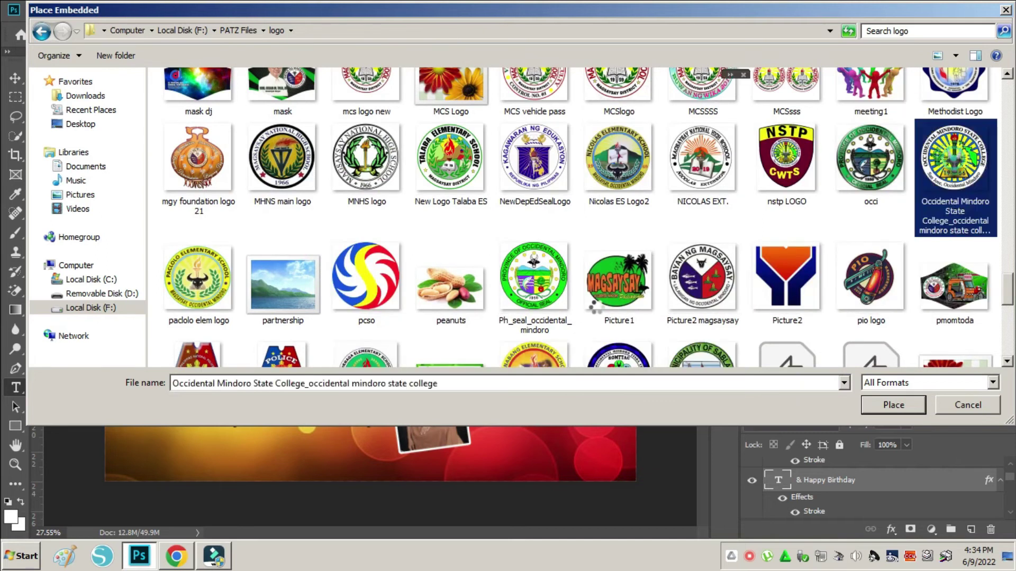
Step: Shrink the college logo and fit it into the banner's lower-left corner
{"action": "left_click_drag", "start_coordinate": [370, 304], "coordinate": [156, 455]}
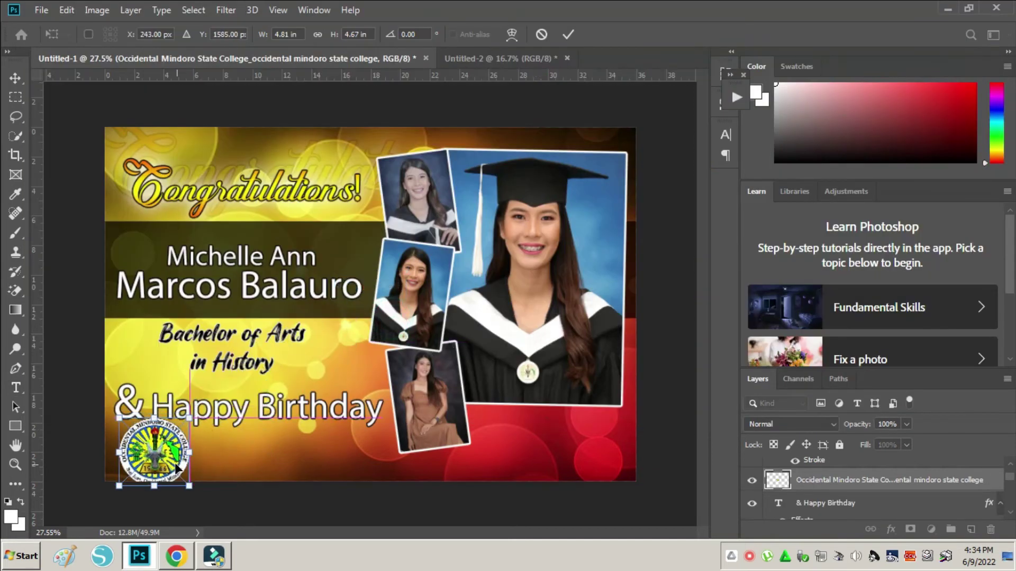
{"action": "scroll", "coordinate": [265, 405], "scroll_direction": "up", "scroll_amount": 4}
{"action": "scroll", "coordinate": [370, 465], "scroll_direction": "down", "scroll_amount": 3}
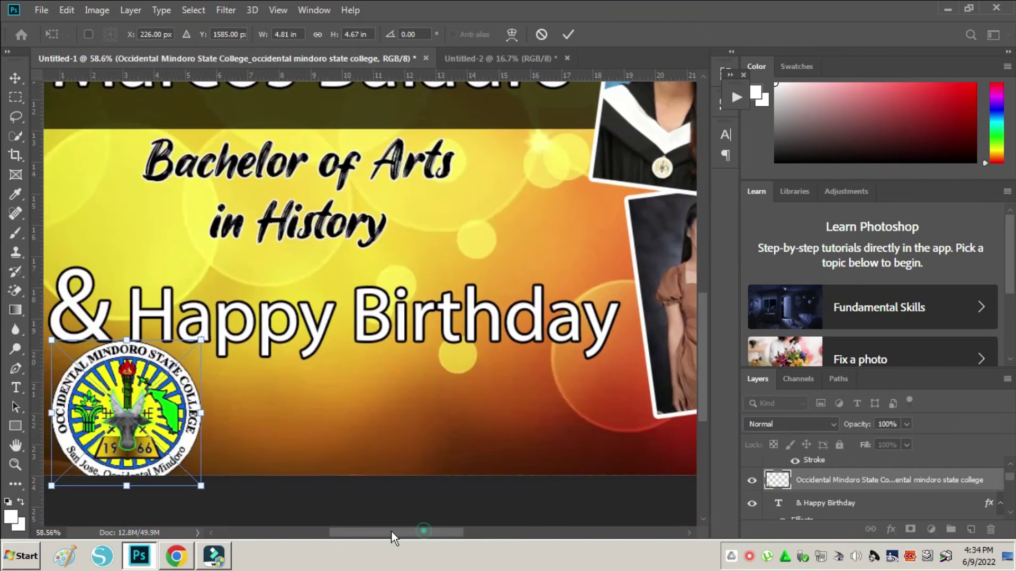
{"action": "scroll", "coordinate": [392, 476], "scroll_direction": "left", "scroll_amount": 5}
{"action": "left_click_drag", "start_coordinate": [360, 339], "coordinate": [295, 403]}
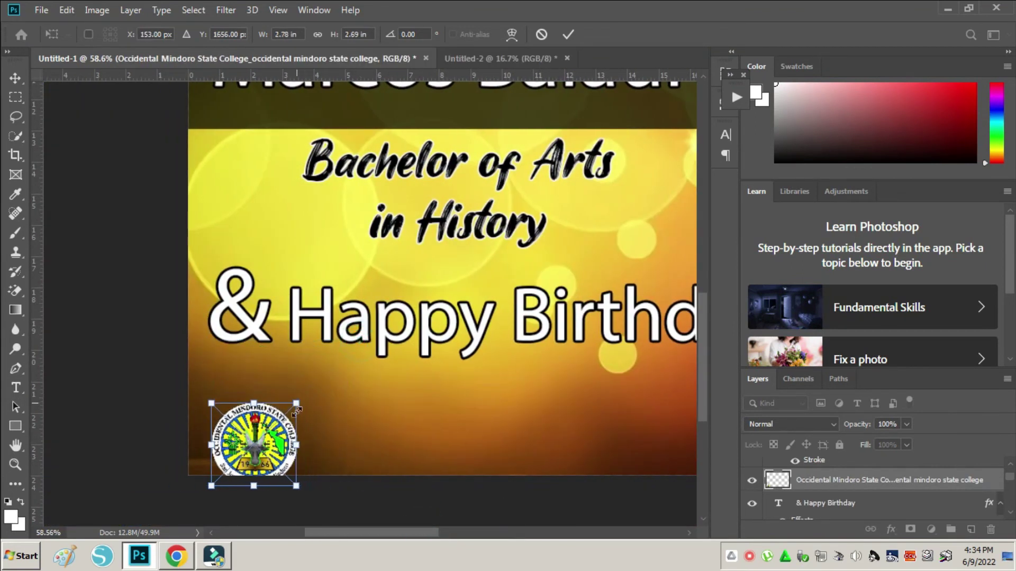
{"action": "left_click_drag", "start_coordinate": [280, 463], "coordinate": [267, 446]}
{"action": "key", "text": "Return"}
Step: Start a new text line beside the logo at about 81 pt
{"action": "key", "text": "t"}
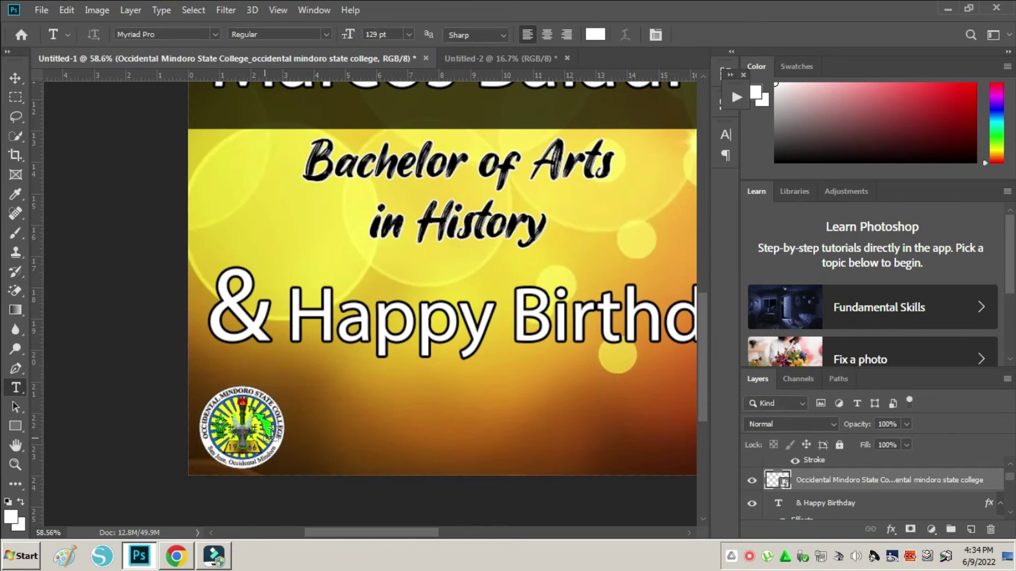
{"action": "left_click", "coordinate": [322, 435]}
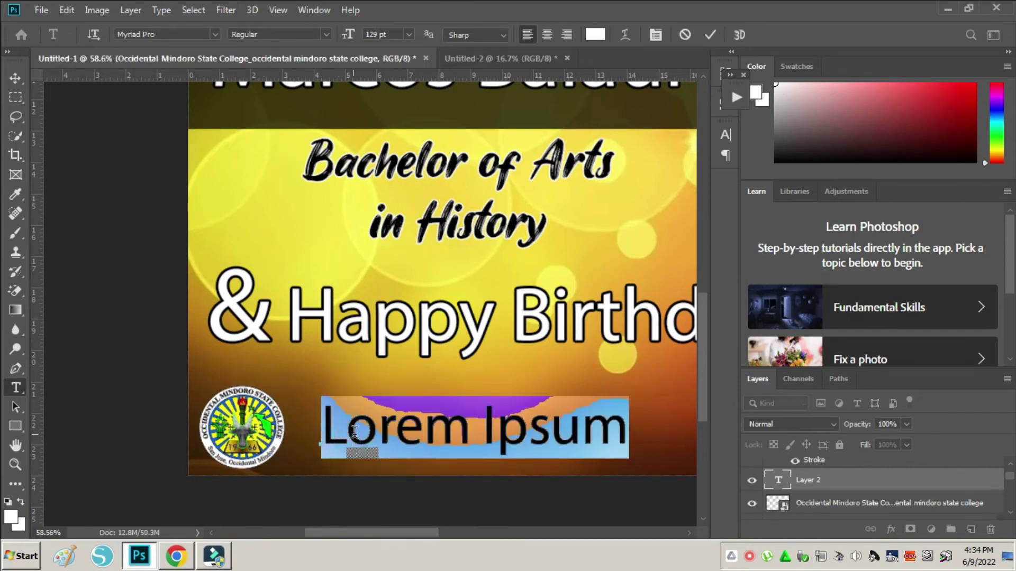
{"action": "left_click", "coordinate": [402, 35]}
{"action": "key", "text": "Down"}
{"action": "key", "text": "Down"}
{"action": "key", "text": "Down"}
{"action": "key", "text": "Down"}
{"action": "key", "text": "Down"}
{"action": "key", "text": "Down"}
{"action": "left_click_drag", "start_coordinate": [447, 470], "coordinate": [421, 479]}
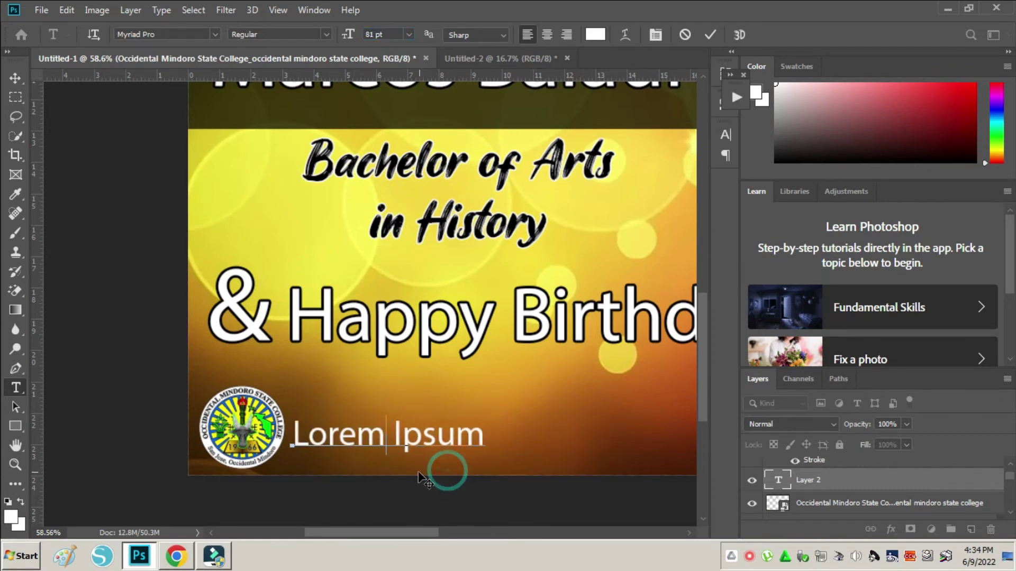
Step: Type the text 'Occidental Mindoro State College'
{"action": "key", "text": "ctrl+a"}
{"action": "type", "text": "Occ"}
{"action": "type", "text": "dental Mindoro State Co"}
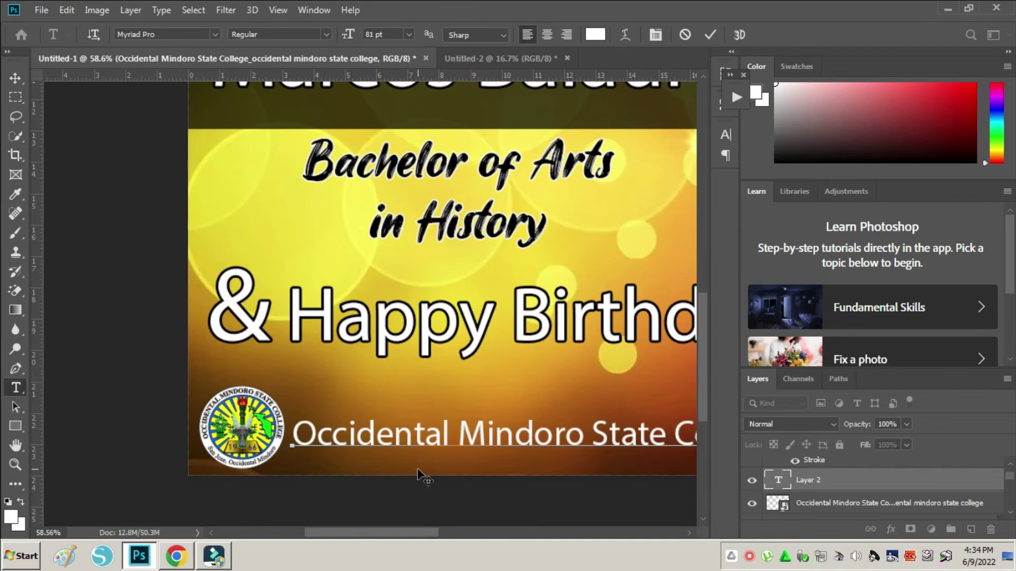
{"action": "left_click_drag", "start_coordinate": [400, 531], "coordinate": [439, 532]}
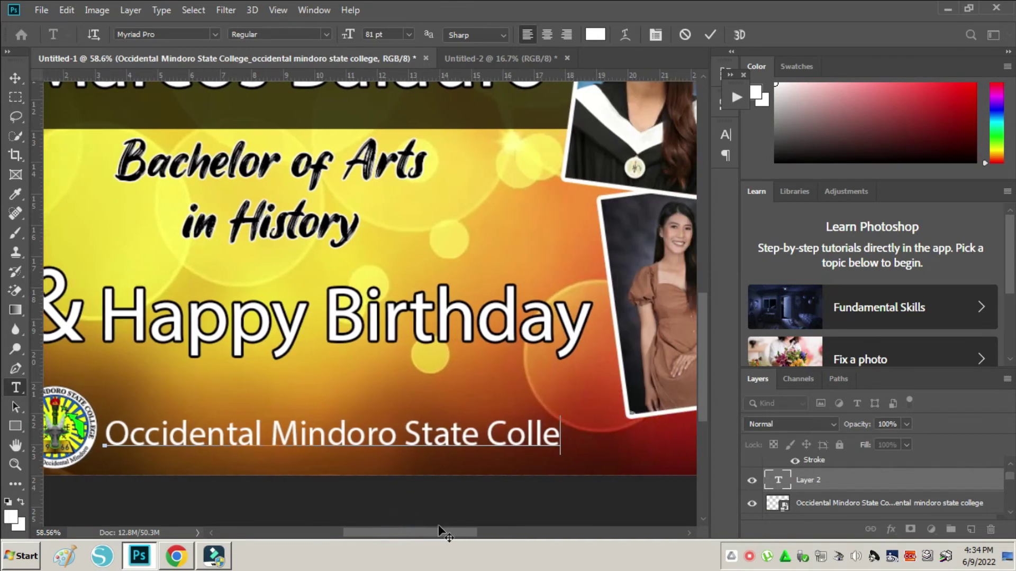
{"action": "type", "text": "ge"}
{"action": "key", "text": "ctrl+Return"}
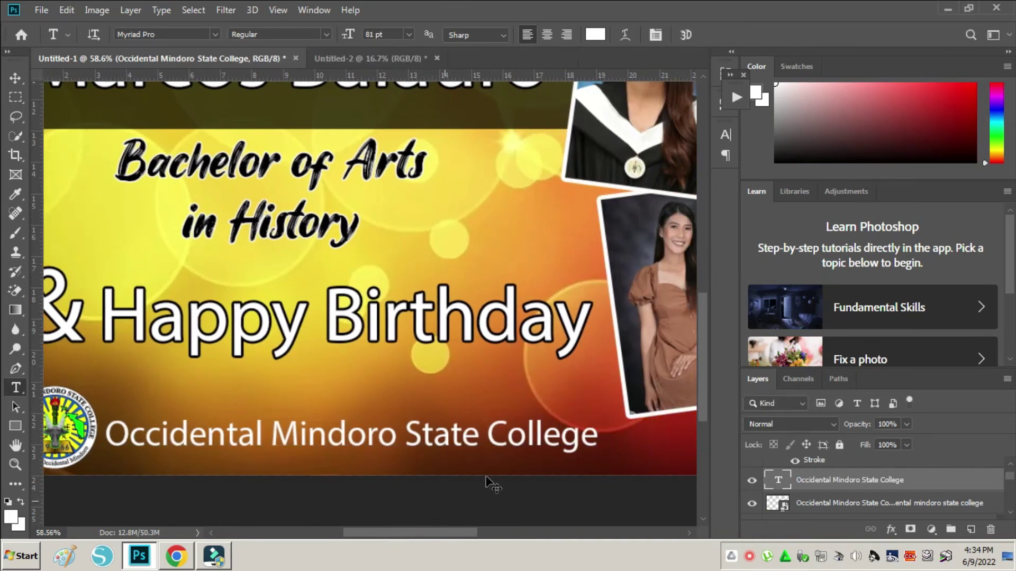
Step: Scale the college name down to about 60 pt beside the logo
{"action": "key", "text": "ctrl+t"}
{"action": "mouse_move", "coordinate": [597, 435]}
{"action": "left_mouse_down"}
{"action": "mouse_move", "coordinate": [471, 433]}
{"action": "mouse_move", "coordinate": [422, 454]}
{"action": "mouse_move", "coordinate": [427, 431]}
{"action": "left_mouse_up"}
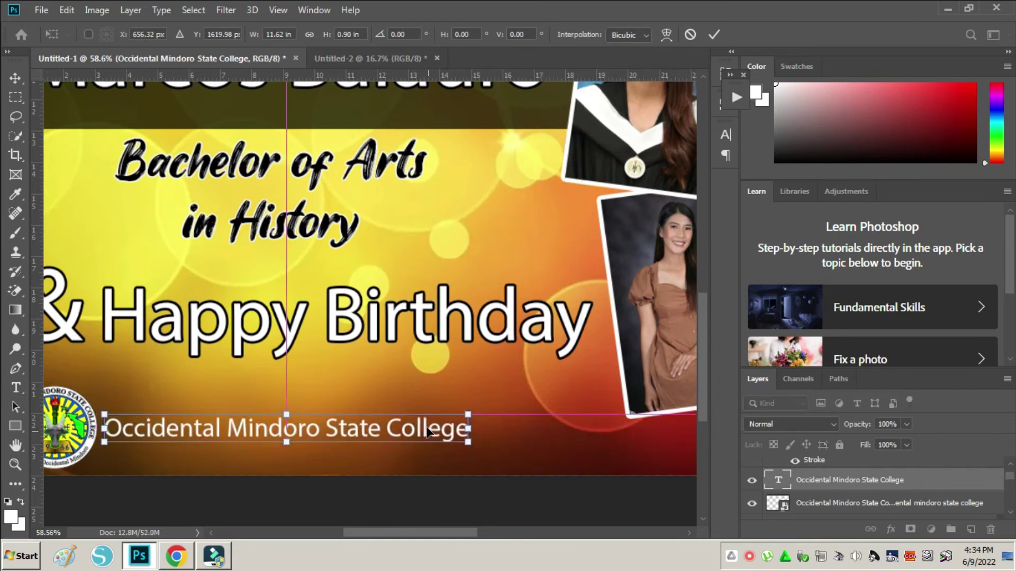
{"action": "key", "text": "Return"}
{"action": "scroll", "coordinate": [427, 431], "scroll_direction": "down", "scroll_amount": 3}
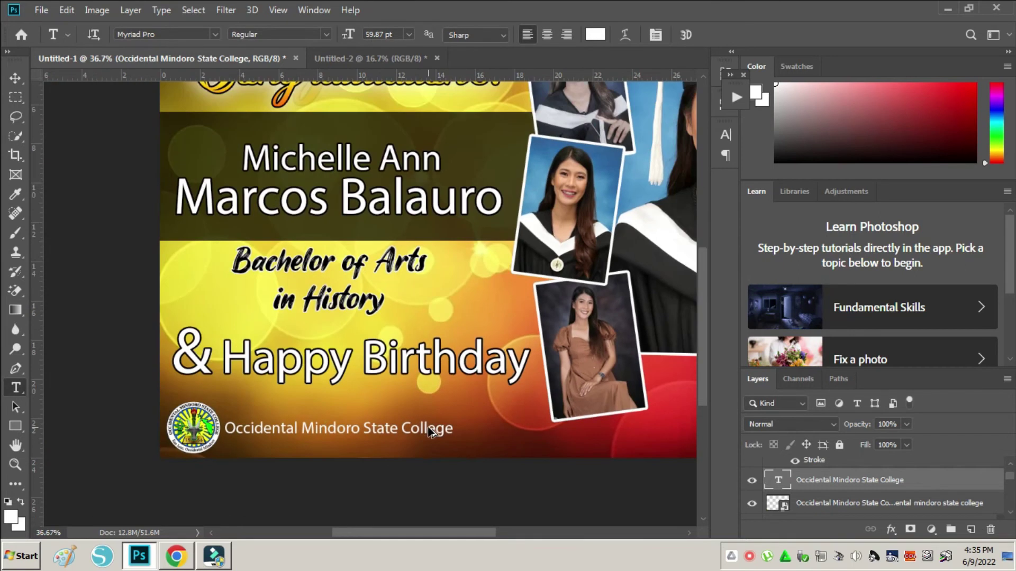
{"action": "scroll", "coordinate": [448, 535], "scroll_direction": "up", "scroll_amount": 1}
{"action": "left_click_drag", "start_coordinate": [453, 533], "coordinate": [534, 531]}
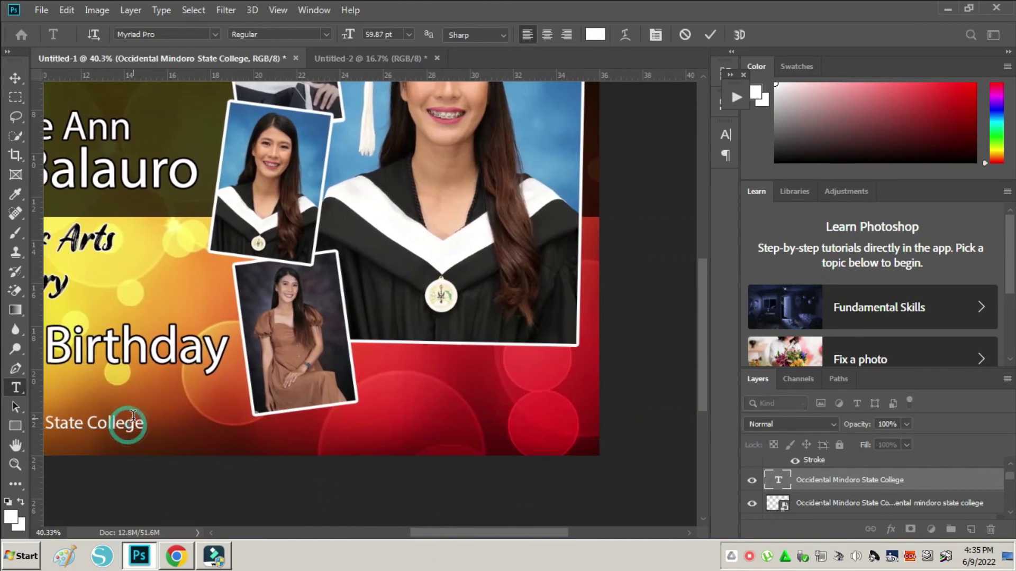
Step: Copy the college name text to the lower right and change it to 'FROM: FAMILY'
{"action": "key", "text": "v"}
{"action": "left_click_drag", "start_coordinate": [139, 430], "coordinate": [587, 439]}
{"action": "key", "text": "t"}
{"action": "left_click", "coordinate": [536, 438]}
{"action": "key", "text": "ctrl+a"}
{"action": "type", "text": "FROM: F"}
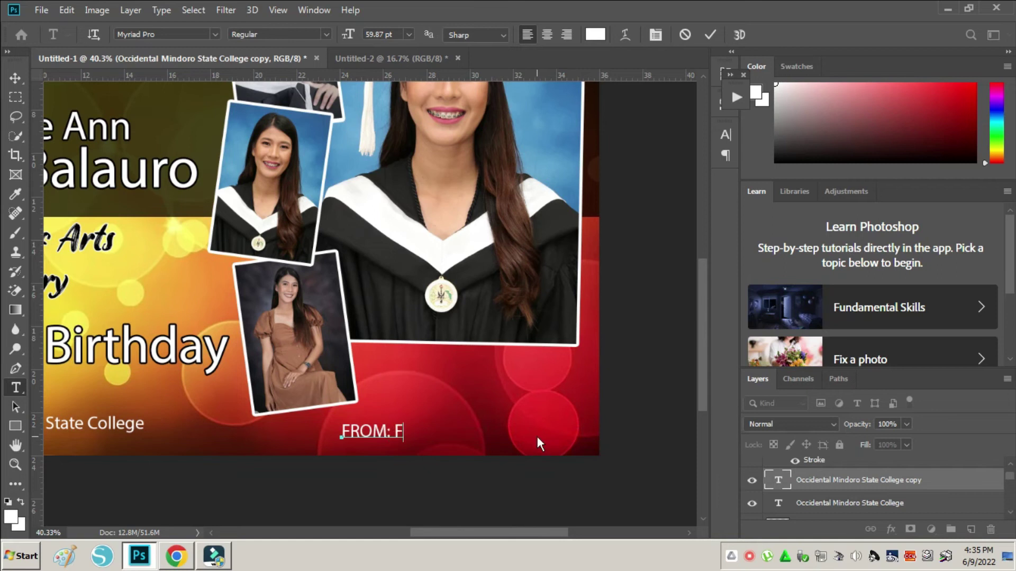
{"action": "type", "text": "AMILY"}
{"action": "key", "text": "ctrl+Return"}
Step: Enlarge FROM: FAMILY and set it in the bottom-right corner
{"action": "key", "text": "ctrl+t"}
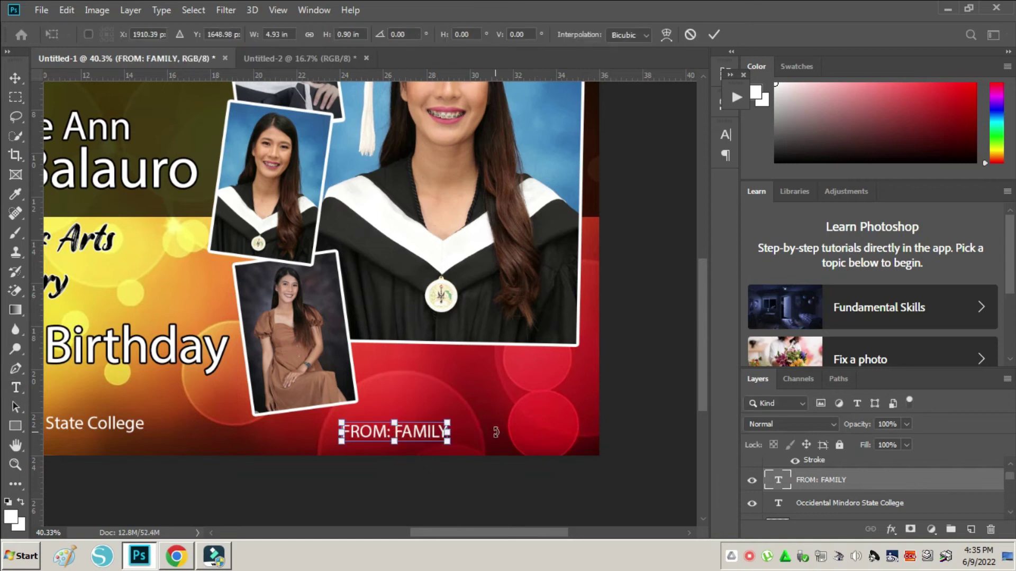
{"action": "mouse_move", "coordinate": [448, 423]}
{"action": "left_mouse_down"}
{"action": "mouse_move", "coordinate": [492, 413]}
{"action": "mouse_move", "coordinate": [563, 434]}
{"action": "left_mouse_up"}
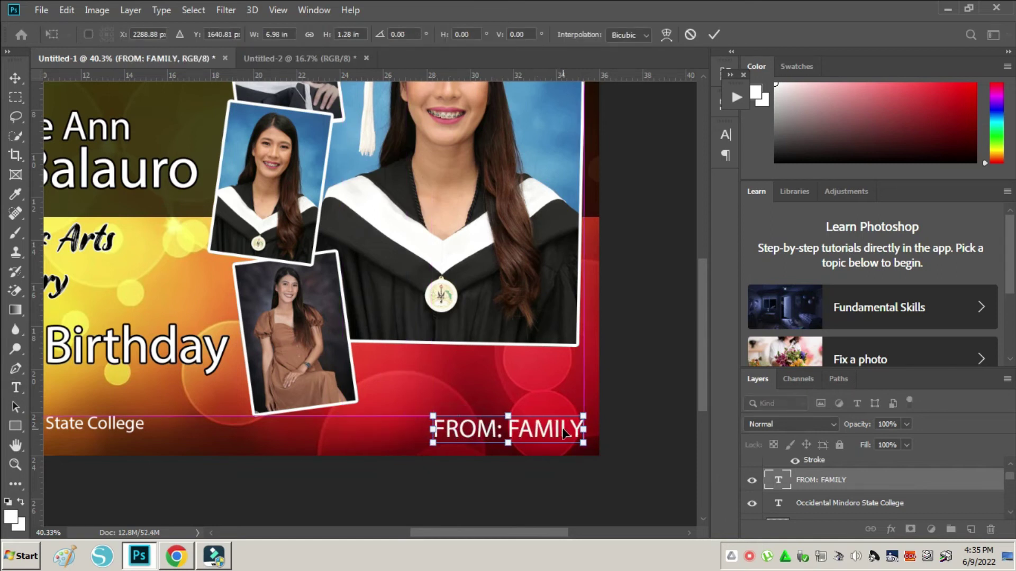
{"action": "key", "text": "Return"}
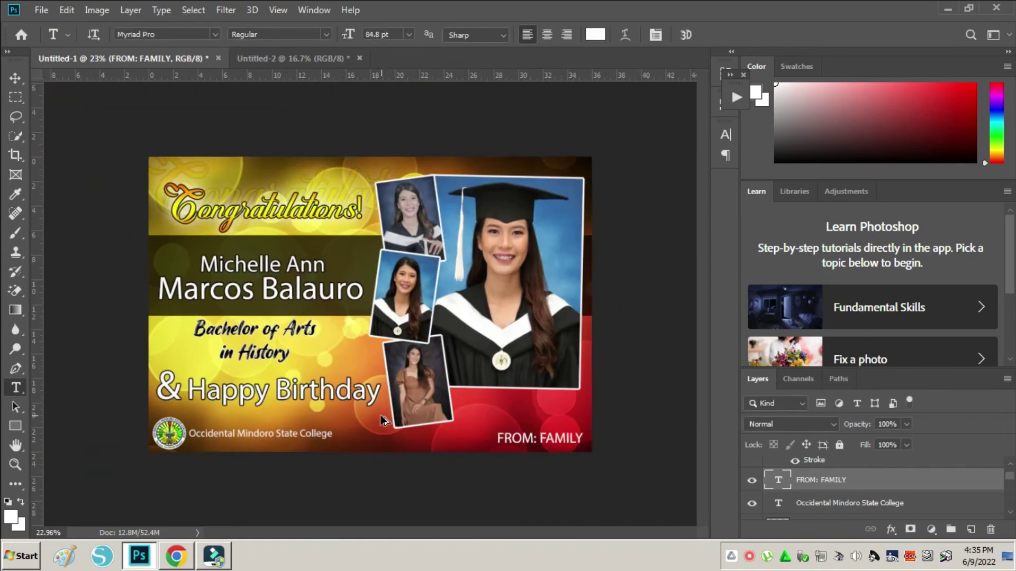
{"action": "key", "text": "Return"}
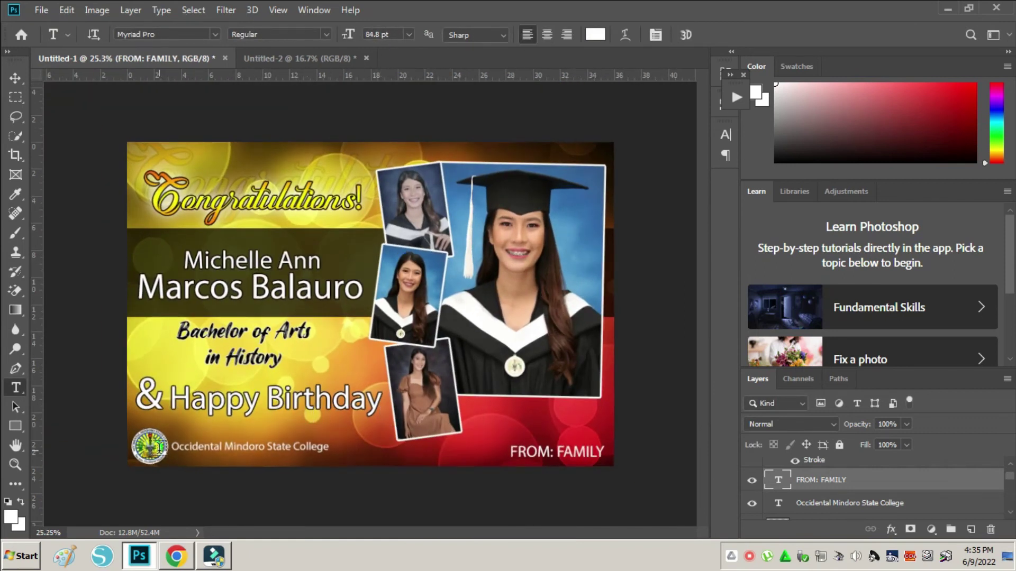
Step: Place a copy of the college logo over the name and degree text
{"action": "key", "text": "v"}
{"action": "right_click", "coordinate": [151, 440]}
{"action": "left_click", "coordinate": [162, 447]}
{"action": "mouse_move", "coordinate": [162, 447]}
{"action": "left_mouse_down"}
{"action": "mouse_move", "coordinate": [245, 302]}
{"action": "mouse_move", "coordinate": [265, 395]}
{"action": "mouse_move", "coordinate": [277, 264]}
{"action": "left_mouse_up"}
{"action": "key", "text": "ctrl+t"}
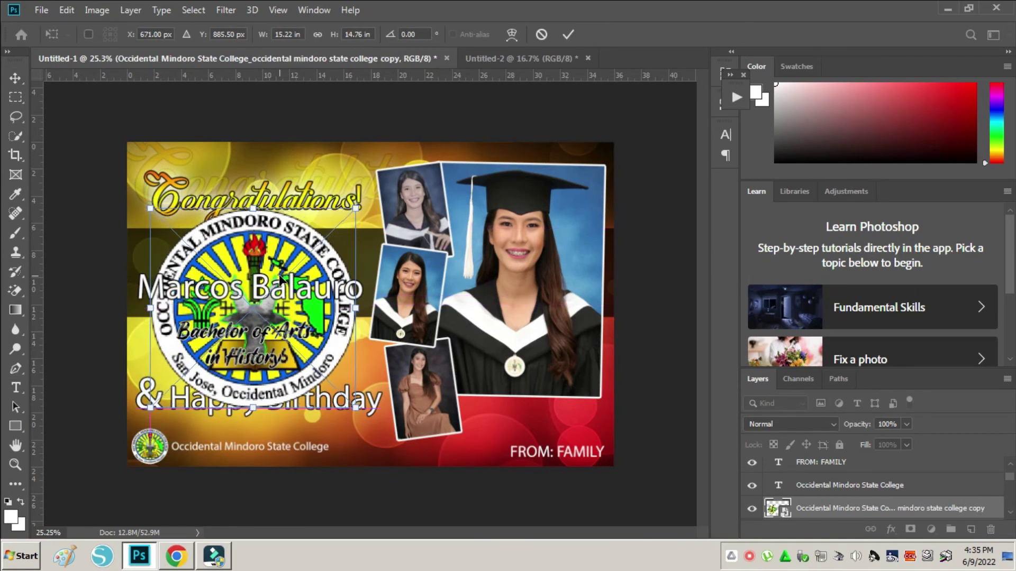
{"action": "left_click_drag", "start_coordinate": [278, 264], "coordinate": [281, 281]}
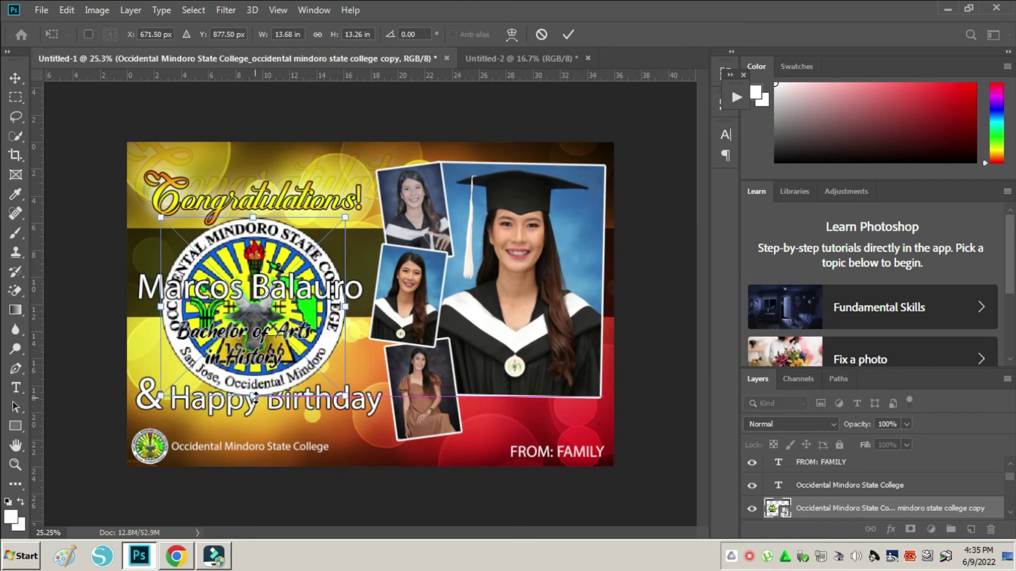
{"action": "key", "text": "Return"}
Step: Lower the logo copy's opacity to about 21% in Blending Options
{"action": "right_click", "coordinate": [896, 508]}
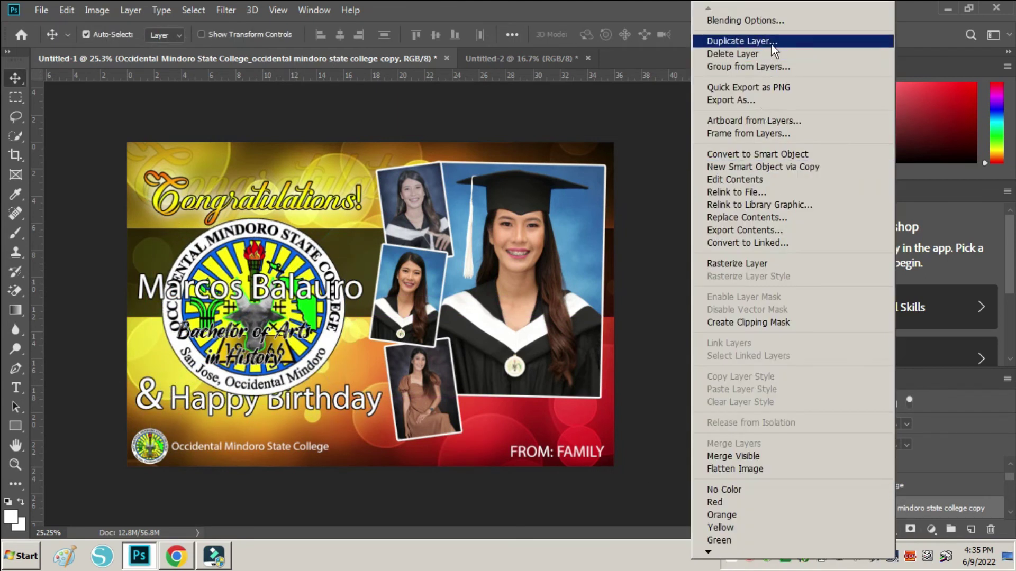
{"action": "left_click", "coordinate": [781, 21]}
{"action": "left_click_drag", "start_coordinate": [777, 242], "coordinate": [723, 242]}
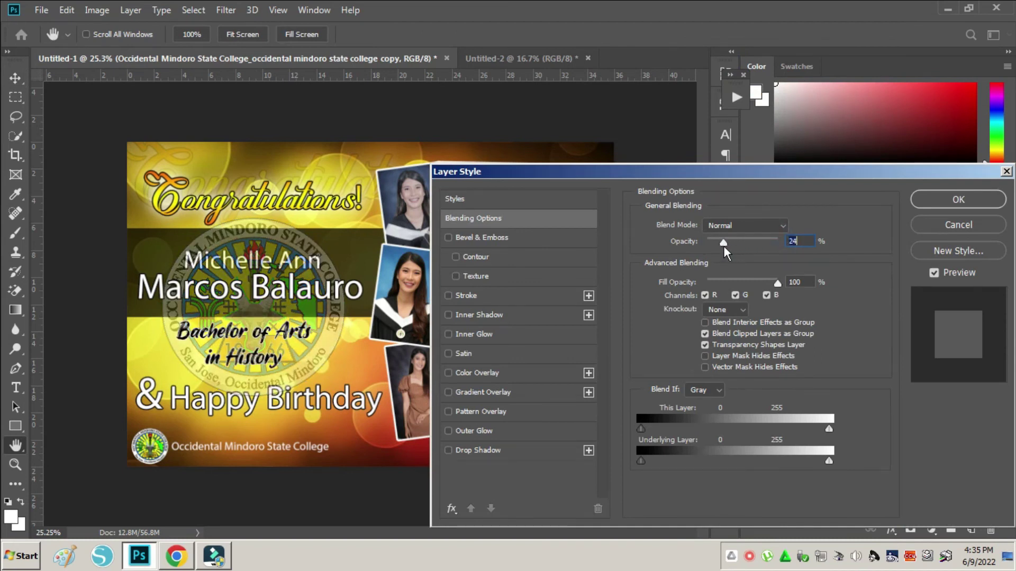
{"action": "left_click", "coordinate": [947, 201]}
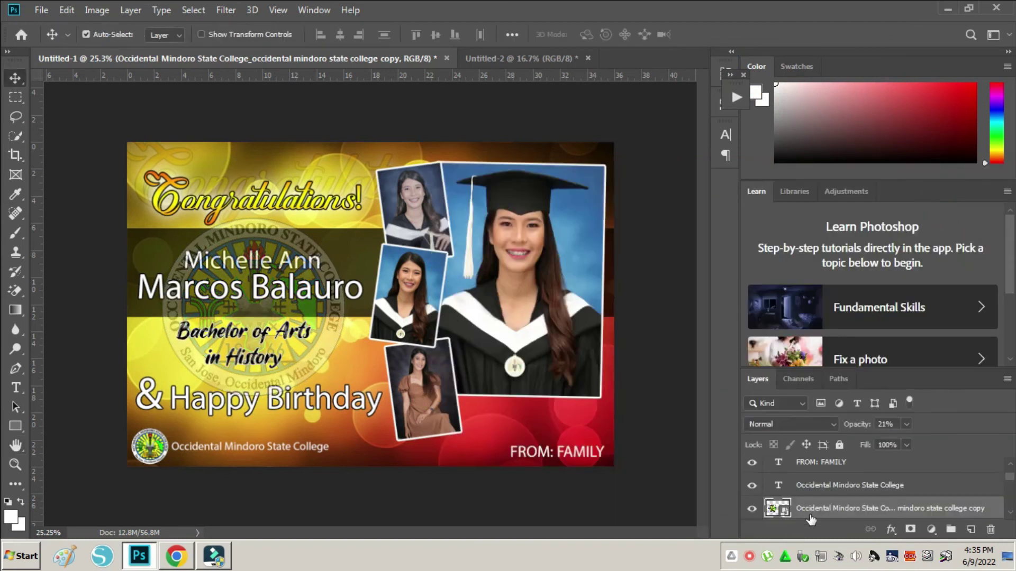
Step: Shrink the faint logo watermark slightly from the top
{"action": "scroll", "coordinate": [810, 508], "scroll_direction": "down", "scroll_amount": 2}
{"action": "scroll", "coordinate": [810, 508], "scroll_direction": "down", "scroll_amount": 3}
{"action": "scroll", "coordinate": [812, 510], "scroll_direction": "down", "scroll_amount": 2}
{"action": "scroll", "coordinate": [814, 514], "scroll_direction": "down", "scroll_amount": 2}
{"action": "scroll", "coordinate": [815, 508], "scroll_direction": "down", "scroll_amount": 3}
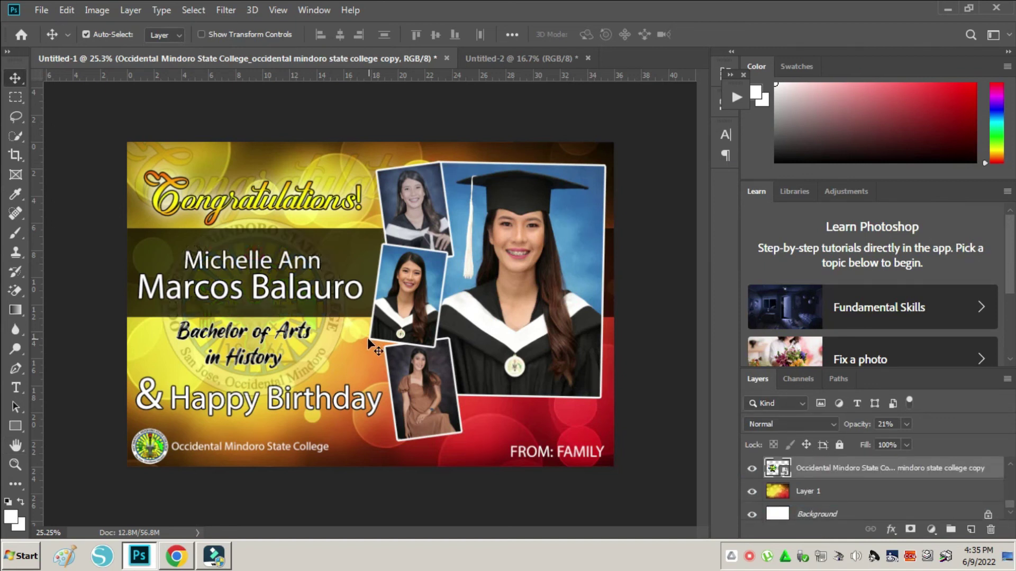
{"action": "key", "text": "ctrl+t"}
{"action": "left_click_drag", "start_coordinate": [256, 191], "coordinate": [256, 202]}
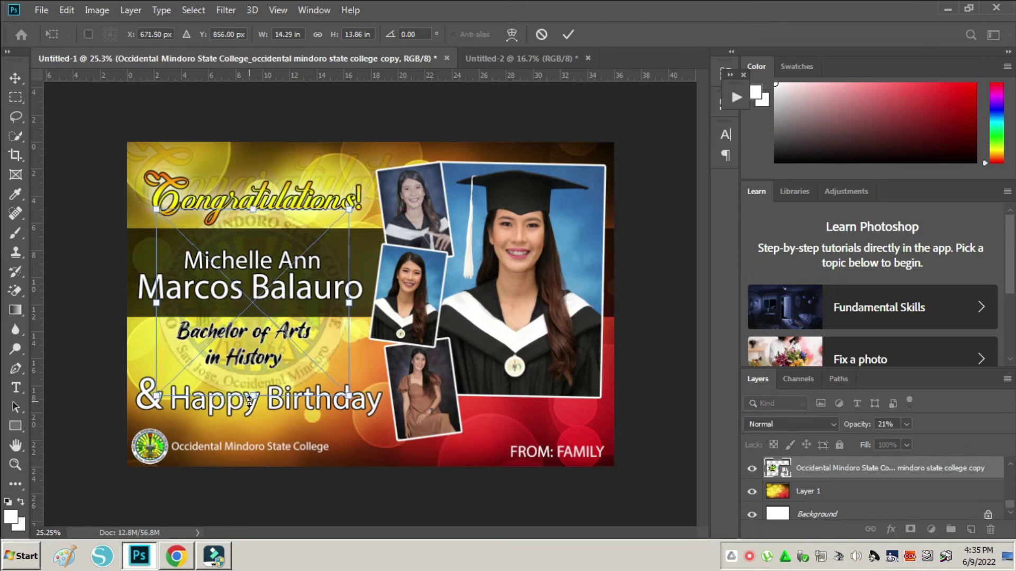
{"action": "key", "text": "Return"}
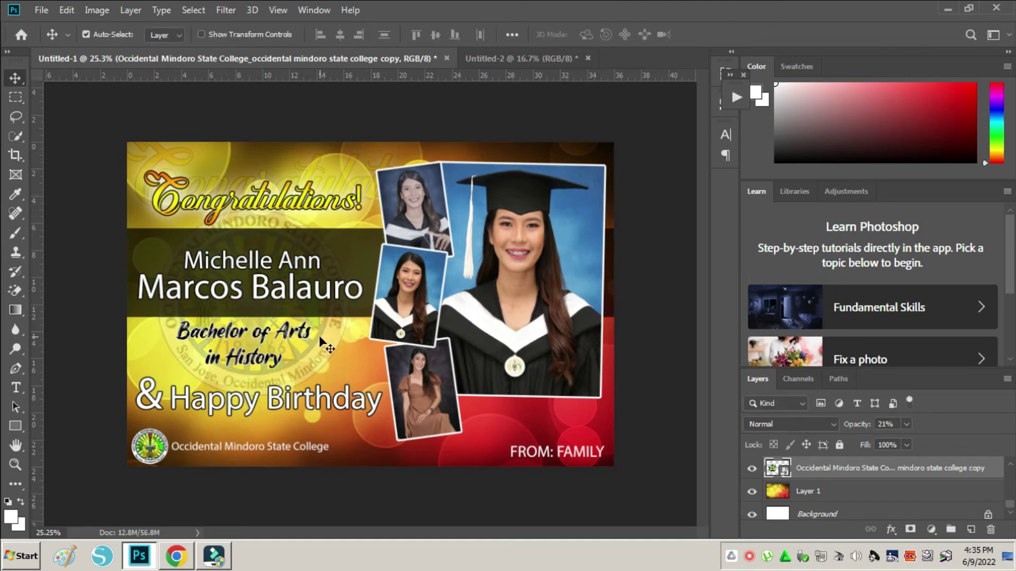
Step: Enlarge the Bachelor of Arts in History text and nudge it into place
{"action": "left_click", "coordinate": [262, 365]}
{"action": "scroll", "coordinate": [271, 370], "scroll_direction": "up", "scroll_amount": 1}
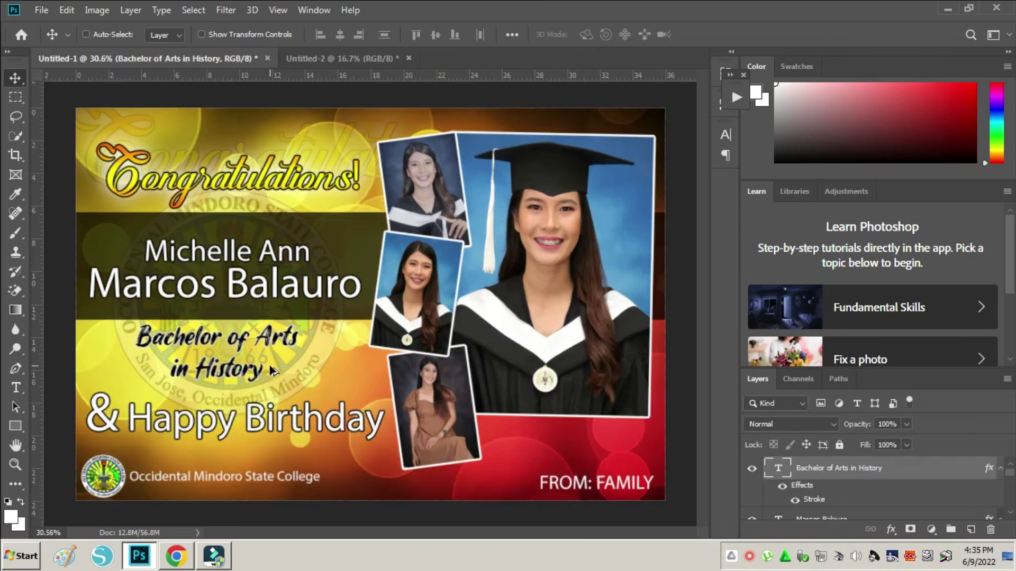
{"action": "right_click", "coordinate": [231, 377]}
{"action": "left_click", "coordinate": [246, 373]}
{"action": "key", "text": "ctrl+t"}
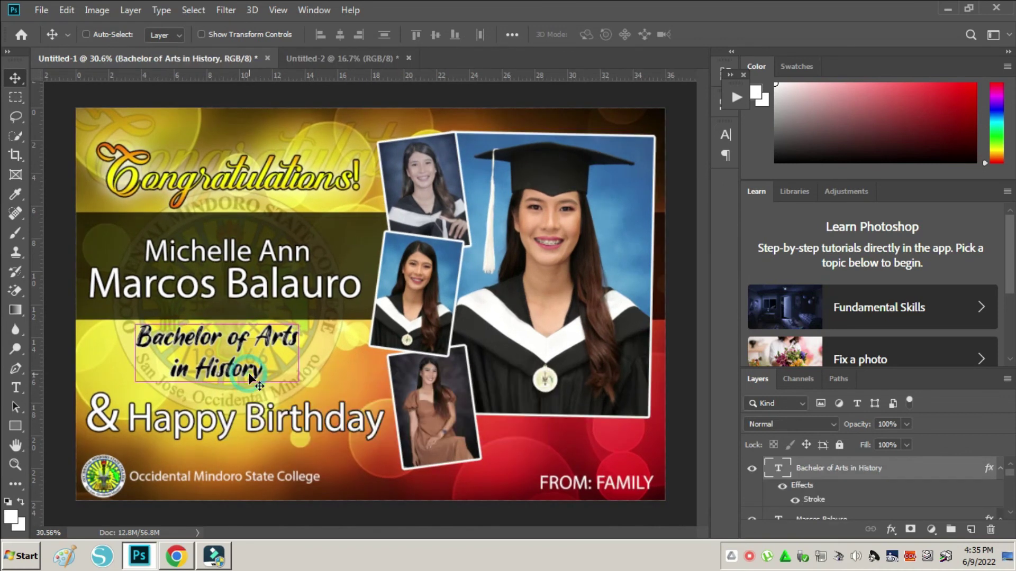
{"action": "left_click_drag", "start_coordinate": [212, 387], "coordinate": [213, 392]}
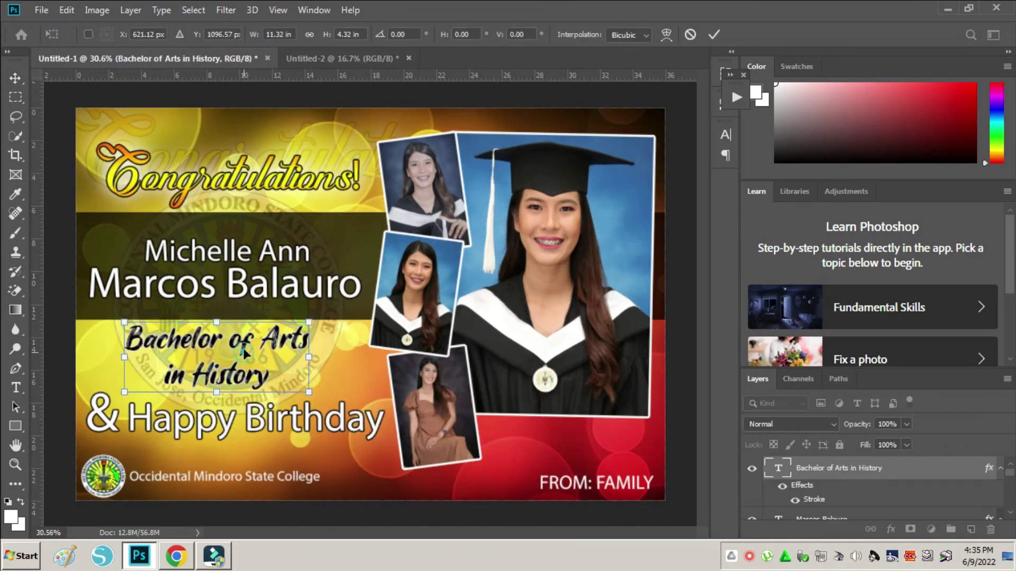
{"action": "left_click_drag", "start_coordinate": [243, 348], "coordinate": [242, 346]}
{"action": "key", "text": "Return"}
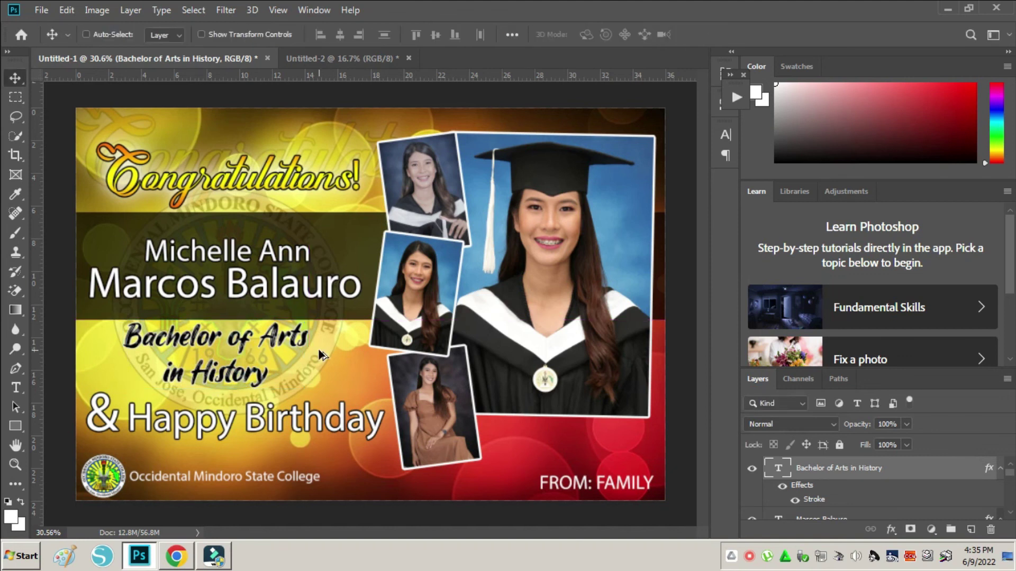
Step: Give the Occidental Mindoro State College caption a black (000000) 13 px Outer Glow
{"action": "scroll", "coordinate": [354, 358], "scroll_direction": "down", "scroll_amount": 1}
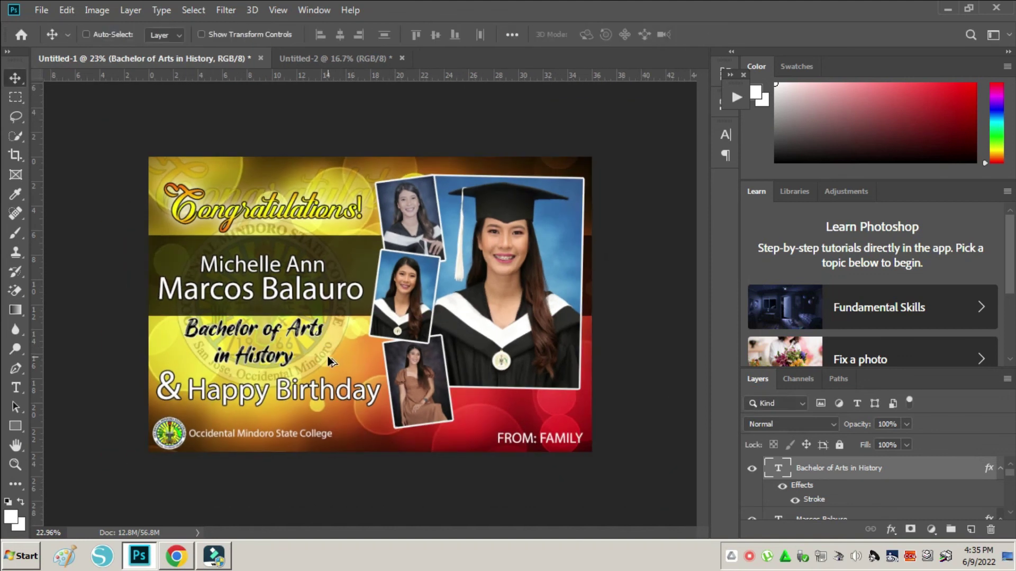
{"action": "scroll", "coordinate": [317, 463], "scroll_direction": "up", "scroll_amount": 1}
{"action": "scroll", "coordinate": [301, 471], "scroll_direction": "up", "scroll_amount": 1}
{"action": "scroll", "coordinate": [300, 462], "scroll_direction": "down", "scroll_amount": 2}
{"action": "right_click", "coordinate": [304, 432]}
{"action": "left_click", "coordinate": [342, 435]}
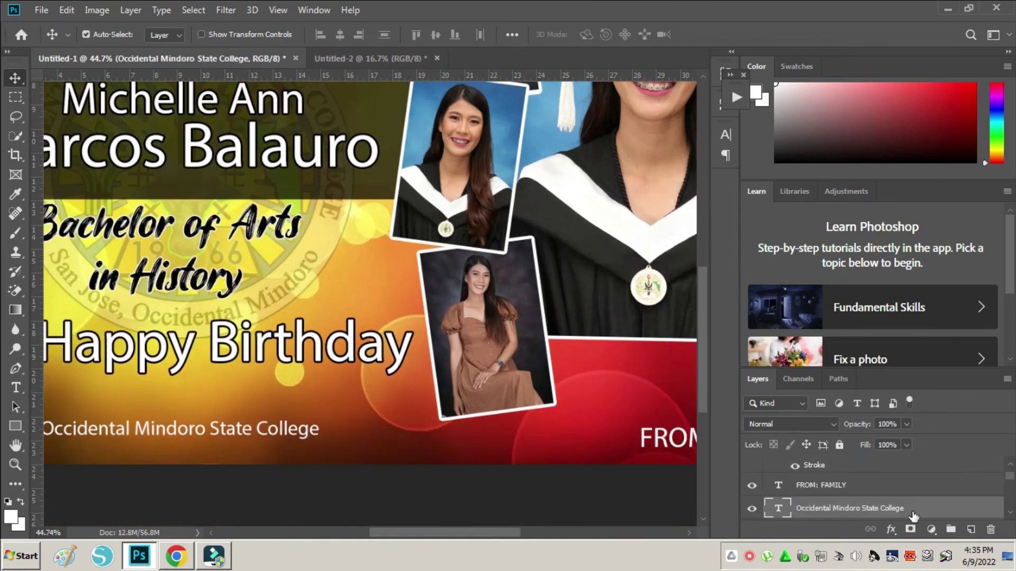
{"action": "right_click", "coordinate": [912, 516]}
{"action": "left_click", "coordinate": [775, 22]}
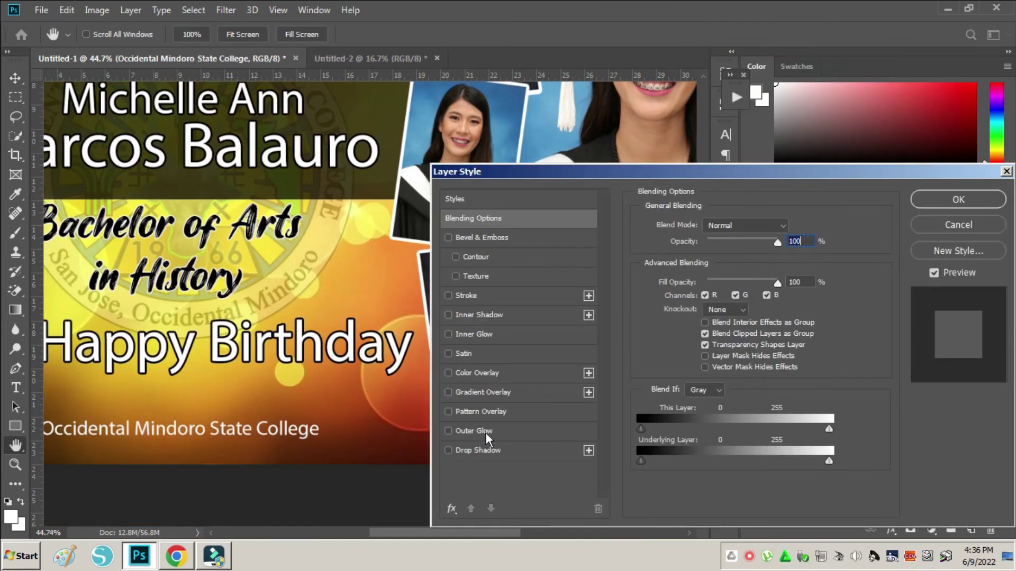
{"action": "left_click", "coordinate": [486, 433]}
{"action": "left_click_drag", "start_coordinate": [719, 357], "coordinate": [703, 356]}
{"action": "left_click", "coordinate": [675, 277]}
{"action": "type", "text": "000000"}
{"action": "left_click", "coordinate": [945, 144]}
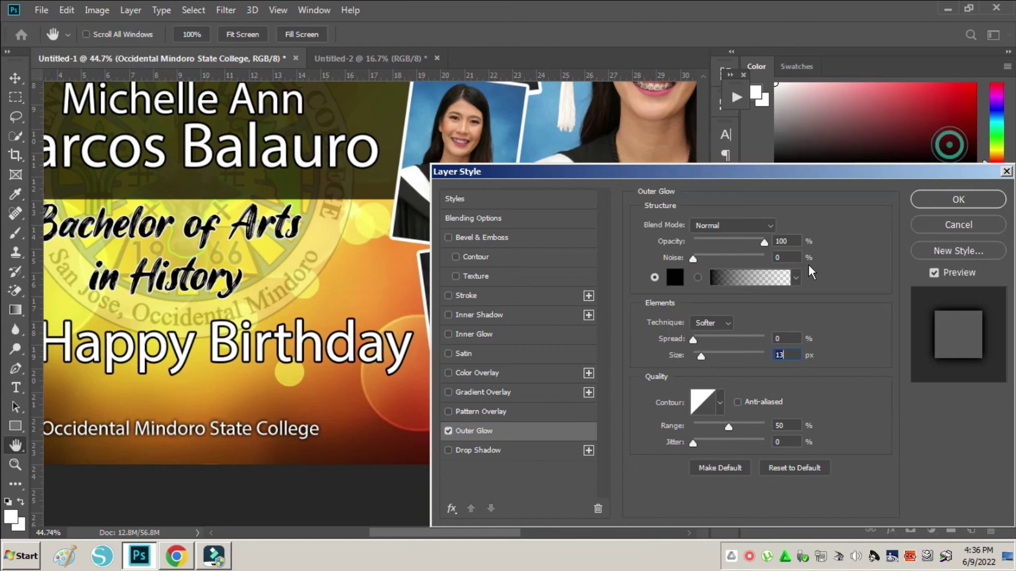
{"action": "left_click", "coordinate": [955, 197]}
Step: Copy the Outer Glow effect onto the FROM: FAMILY layer
{"action": "key", "text": "ctrl+0"}
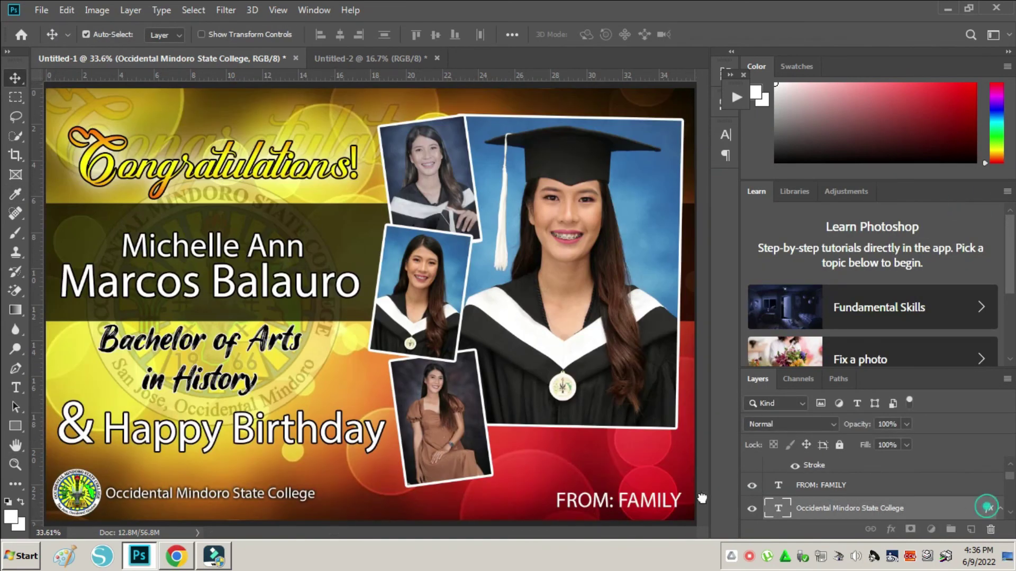
{"action": "left_click_drag", "start_coordinate": [985, 513], "coordinate": [846, 485]}
{"action": "scroll", "coordinate": [334, 496], "scroll_direction": "down", "scroll_amount": 2}
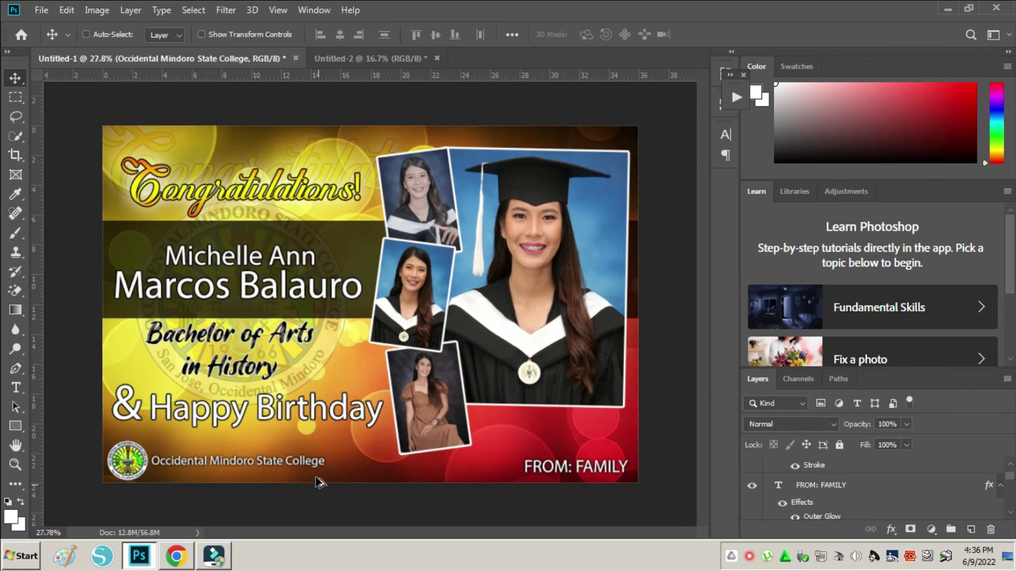
{"action": "key", "text": "ctrl"}
{"action": "scroll", "coordinate": [85, 492], "scroll_direction": "up", "scroll_amount": 2}
{"action": "scroll", "coordinate": [85, 492], "scroll_direction": "up", "scroll_amount": 2}
{"action": "scroll", "coordinate": [85, 495], "scroll_direction": "down", "scroll_amount": 1}
{"action": "scroll", "coordinate": [85, 495], "scroll_direction": "down", "scroll_amount": 2}
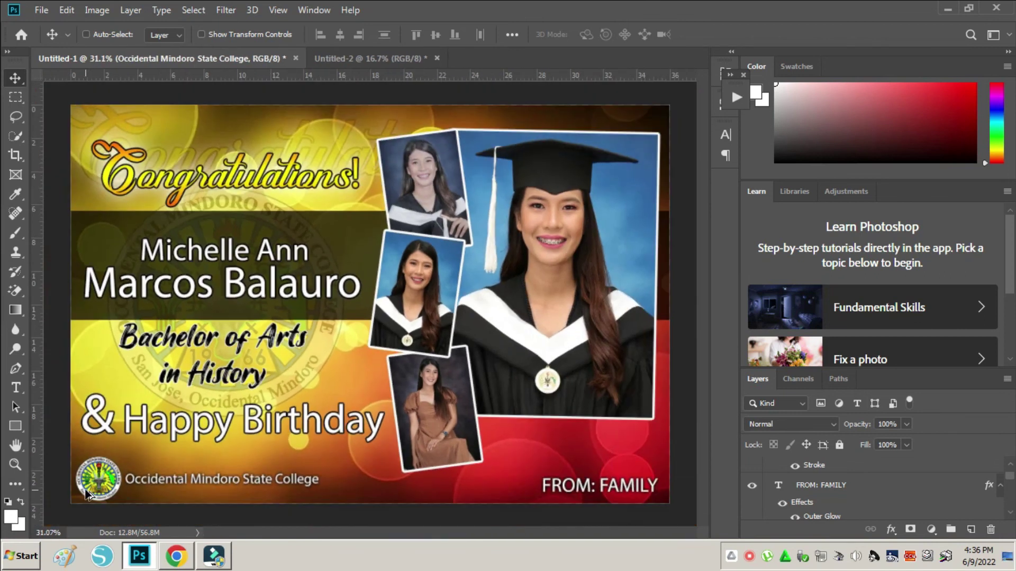
{"action": "scroll", "coordinate": [364, 376], "scroll_direction": "down", "scroll_amount": 1}
{"action": "scroll", "coordinate": [364, 375], "scroll_direction": "up", "scroll_amount": 1}
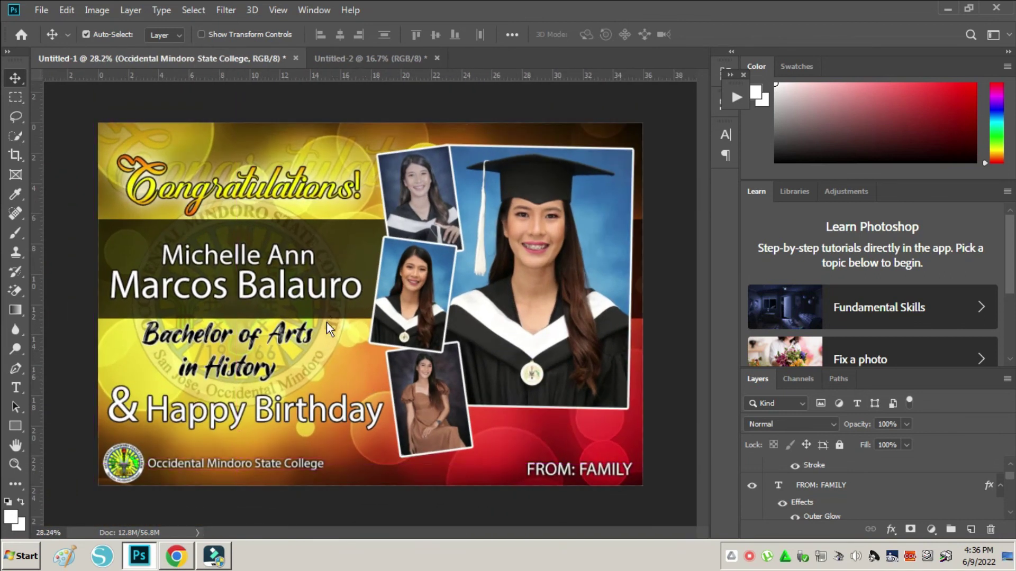
{"action": "key", "text": "ctrl+shift+s"}
Step: Save the tarp as 'graduation Tarp' TIFF in the michelle folder
{"action": "left_click", "coordinate": [84, 124]}
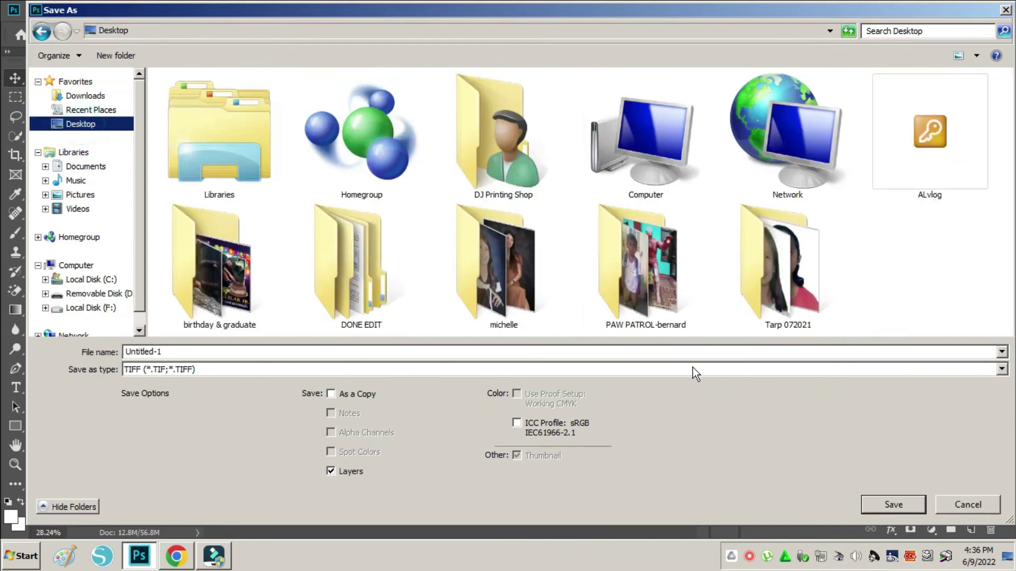
{"action": "double_click", "coordinate": [515, 262]}
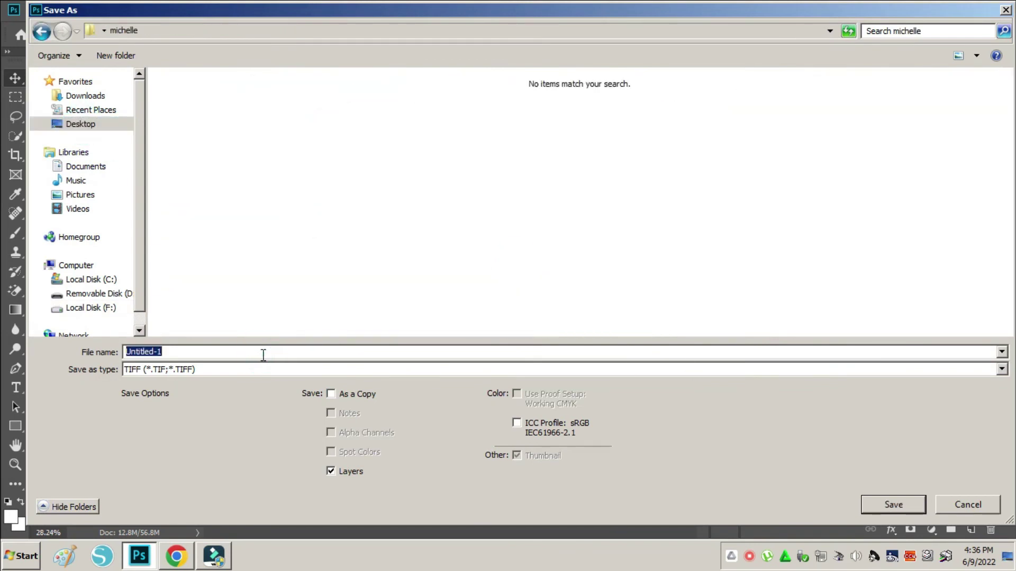
{"action": "type", "text": "graduation Tarp"}
{"action": "key", "text": "Return"}
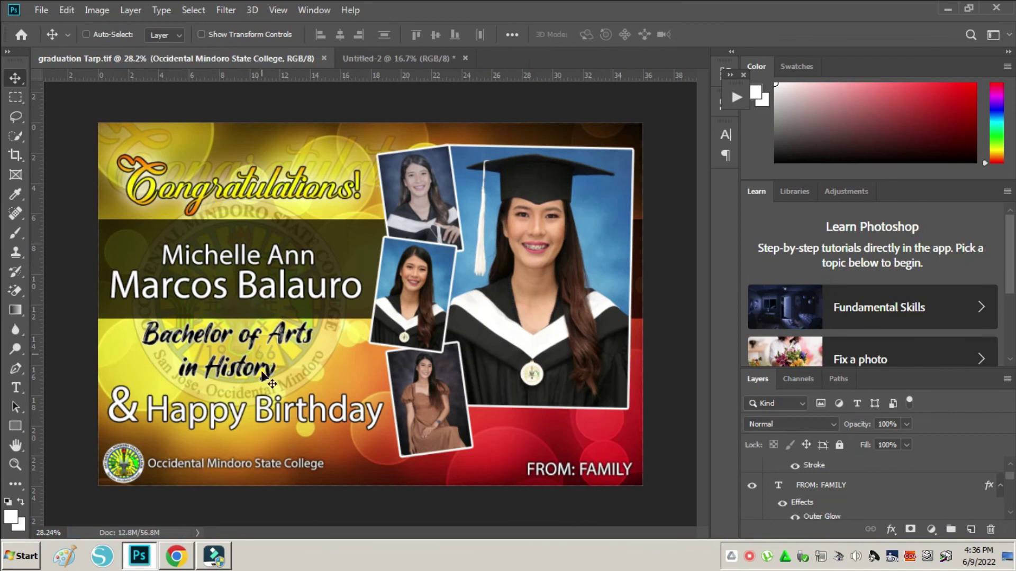
Step: Save a JPEG copy of graduation Tarp in the michelle folder
{"action": "key", "text": "ctrl+shift+s"}
{"action": "left_click", "coordinate": [198, 366]}
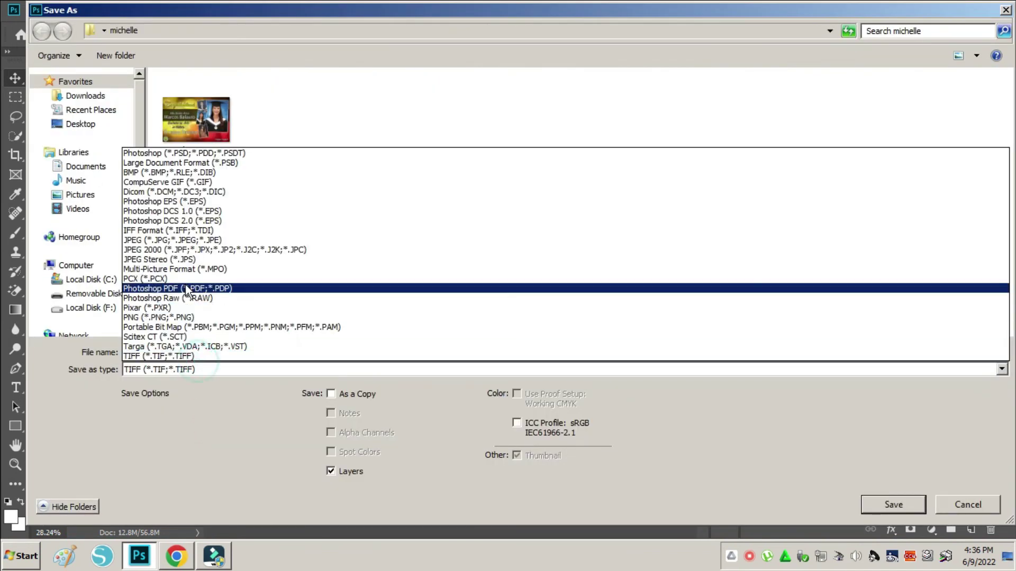
{"action": "left_click", "coordinate": [195, 241]}
{"action": "left_click", "coordinate": [84, 124]}
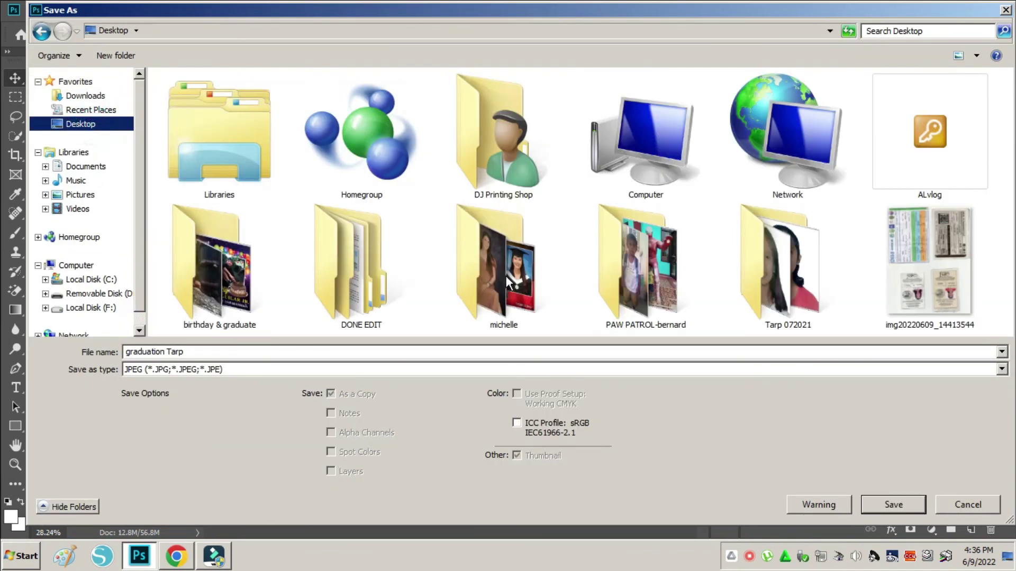
{"action": "left_click", "coordinate": [516, 270]}
{"action": "double_click", "coordinate": [516, 269]}
{"action": "left_click", "coordinate": [894, 505]}
{"action": "left_click", "coordinate": [590, 124]}
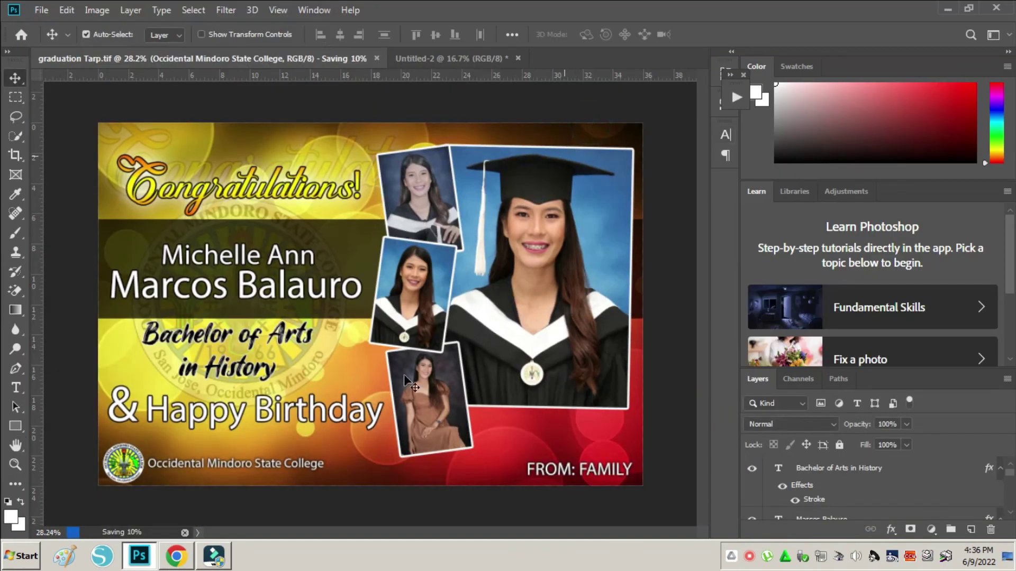